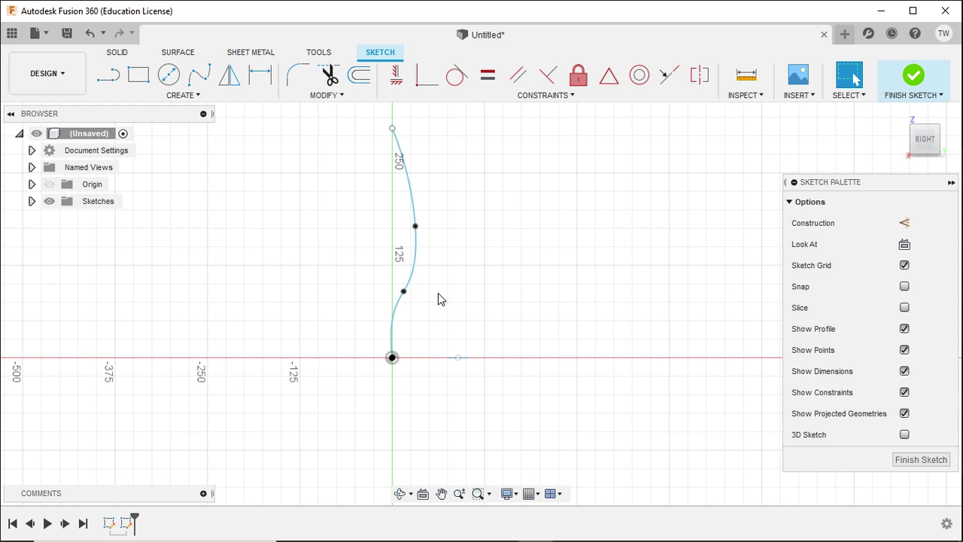
# Delete the existing spline from the sketch.
pyautogui.click(394, 304)
pyautogui.press('Delete')
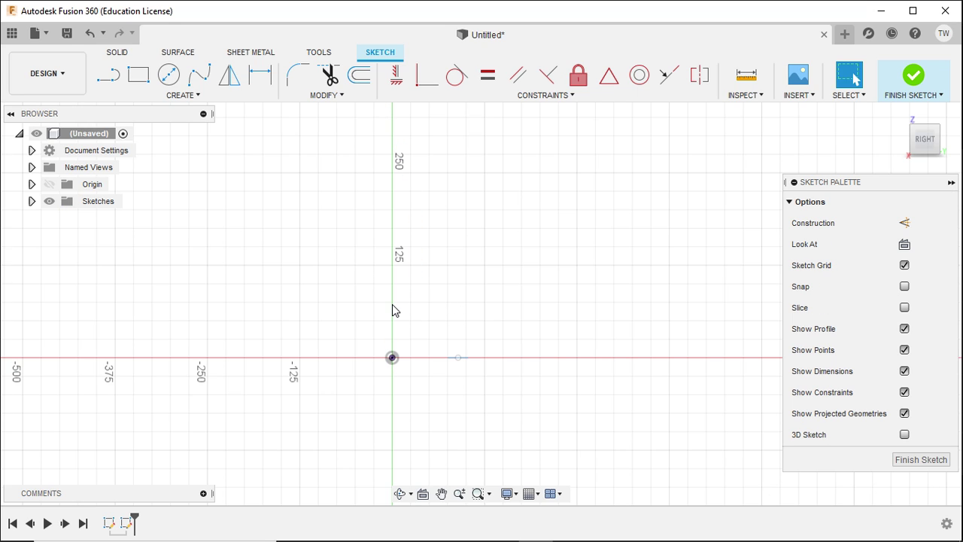
# Draw a vertical line about 180 mm long from the origin, continue it with a tangent half-circle arc, and finish the sketch.
pyautogui.click(108, 75)
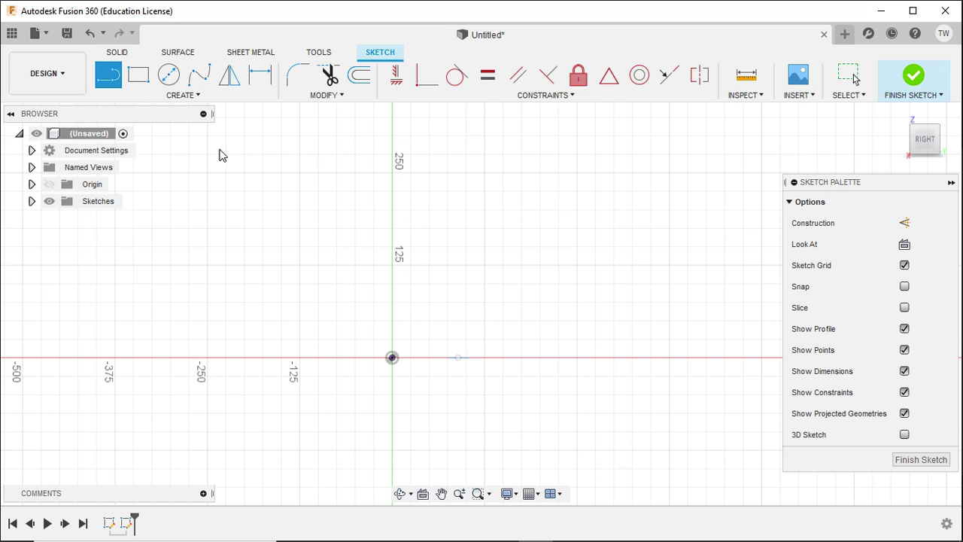
pyautogui.click(392, 357)
pyautogui.click(392, 227)
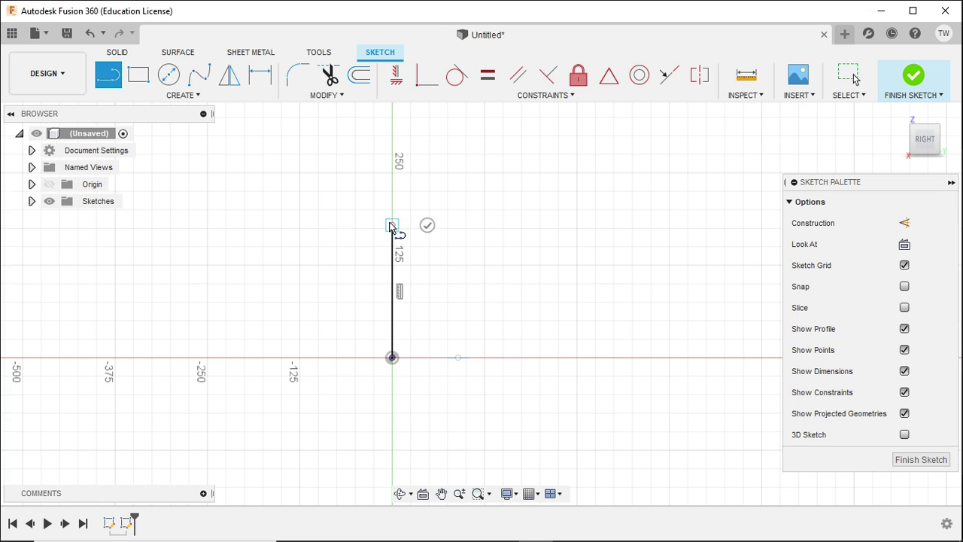
pyautogui.moveTo(392, 222); pyautogui.dragTo(526, 230)
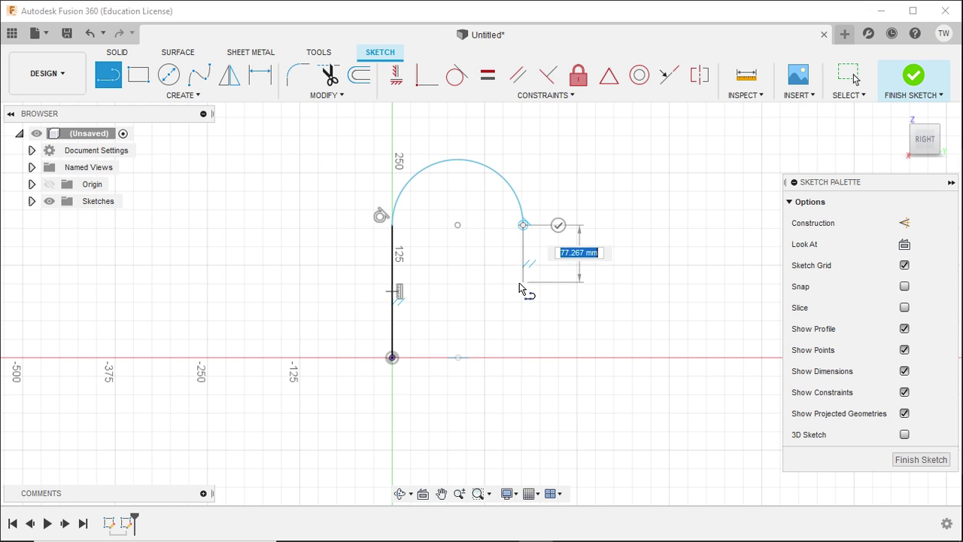
pyautogui.press('Escape')
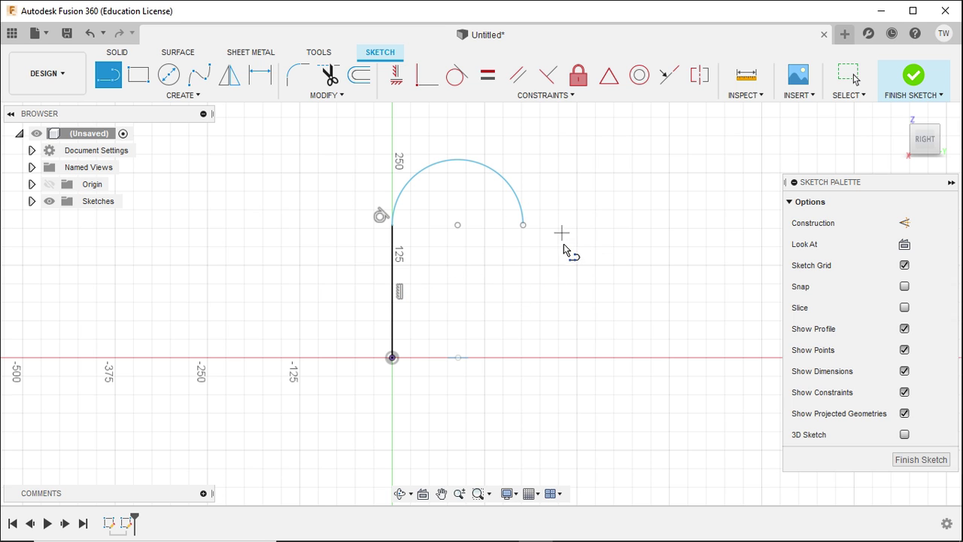
pyautogui.moveTo(252, 260)
pyautogui.keyDown('shift'); pyautogui.mouseDown(button='middle')
pyautogui.moveTo(333, 295)
pyautogui.moveTo(323, 331)
pyautogui.moveTo(595, 243)
pyautogui.mouseUp(button='middle'); pyautogui.keyUp('shift')
pyautogui.click(913, 78)
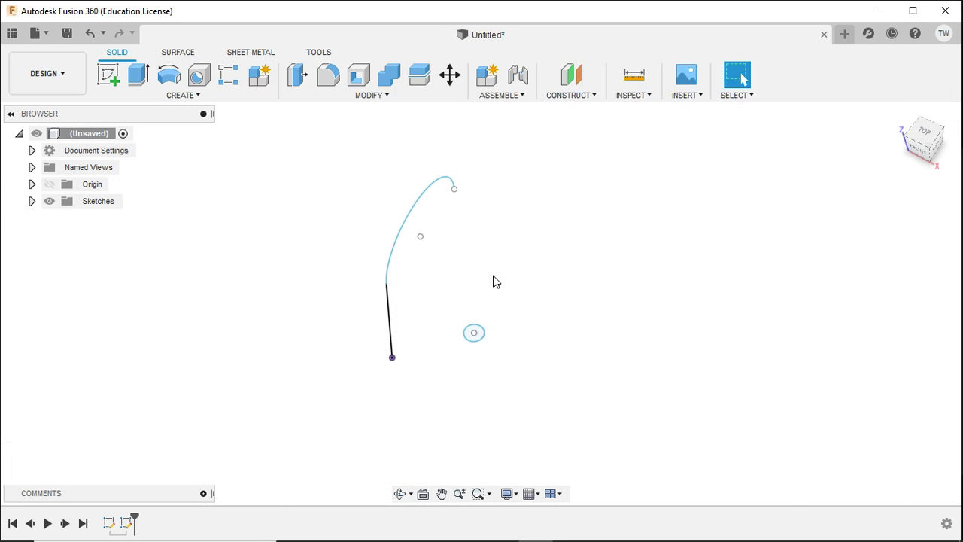
# Try to sweep the offset circle along the line-and-arc path.
pyautogui.click(157, 95)
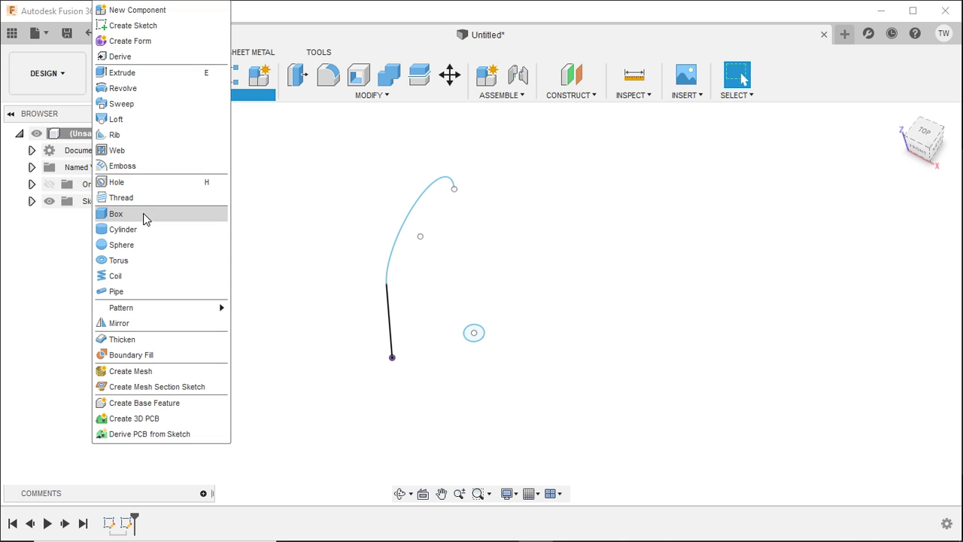
pyautogui.click(138, 110)
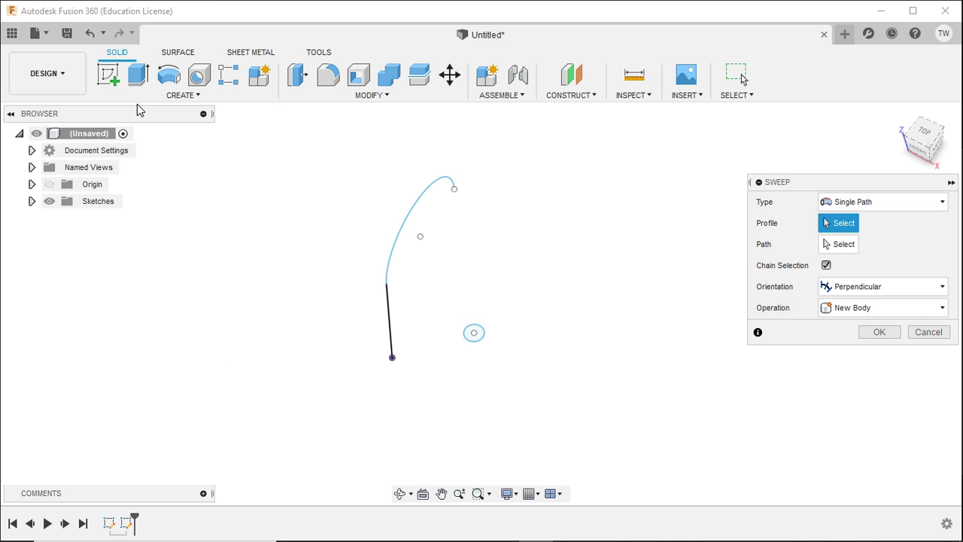
pyautogui.click(475, 338)
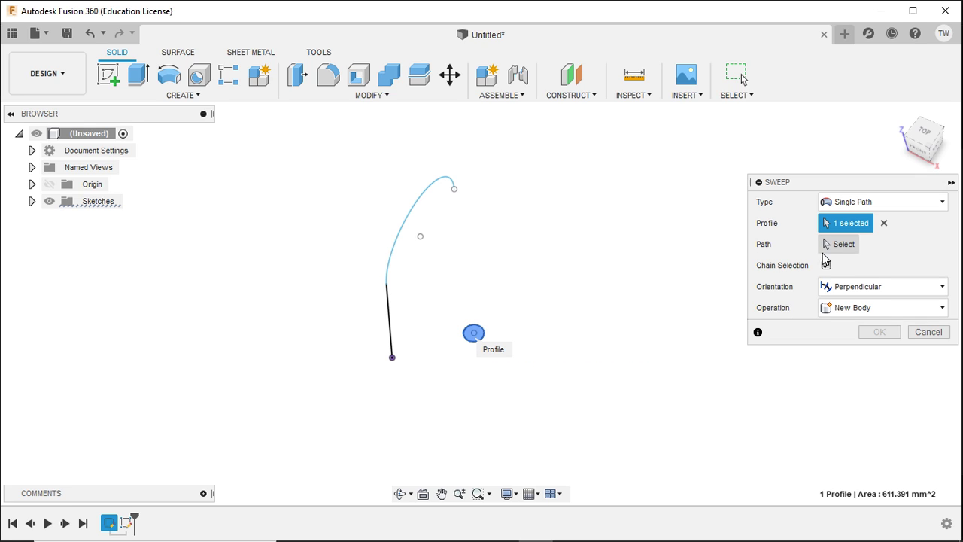
pyautogui.click(840, 246)
pyautogui.click(391, 322)
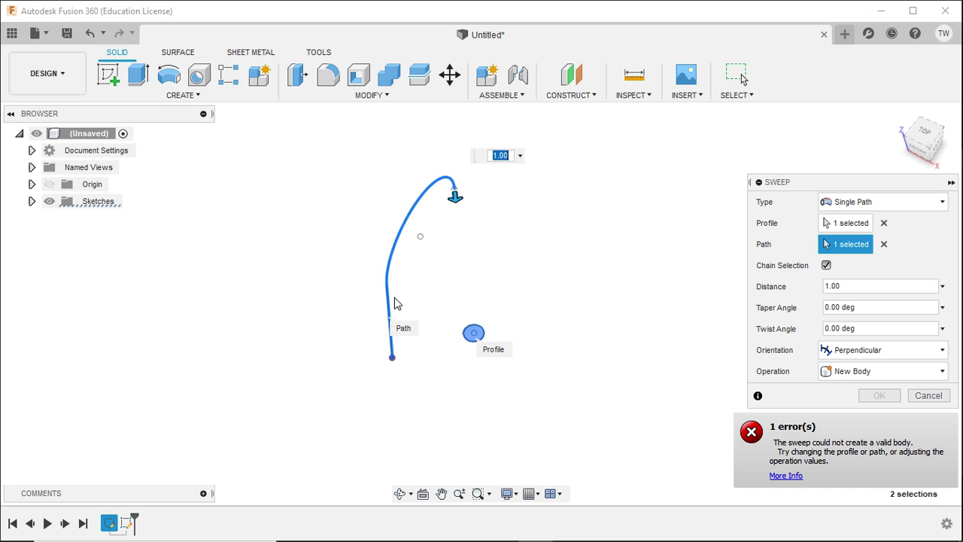
pyautogui.click(927, 395)
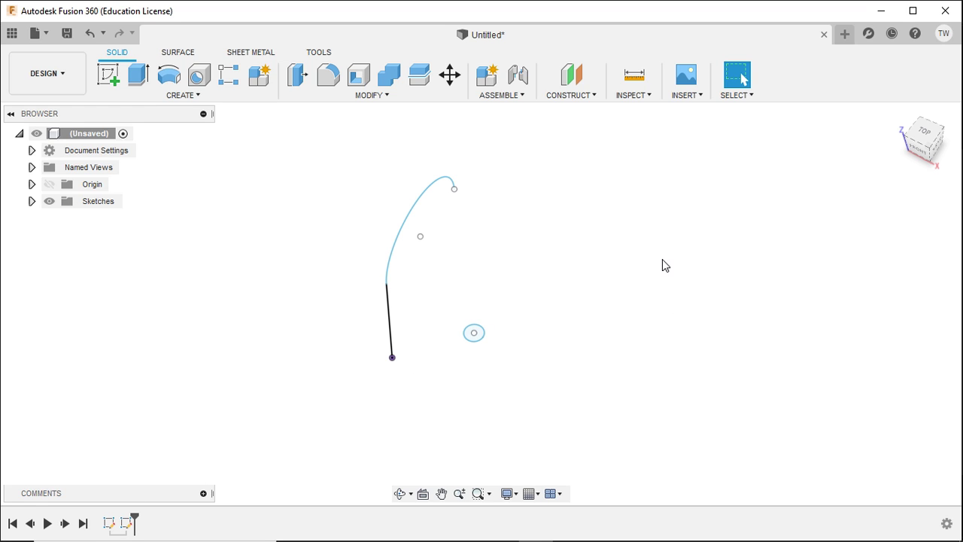
# Edit the circle's sketch, move the circle's centre onto the origin, and finish the sketch.
pyautogui.doubleClick(109, 523)
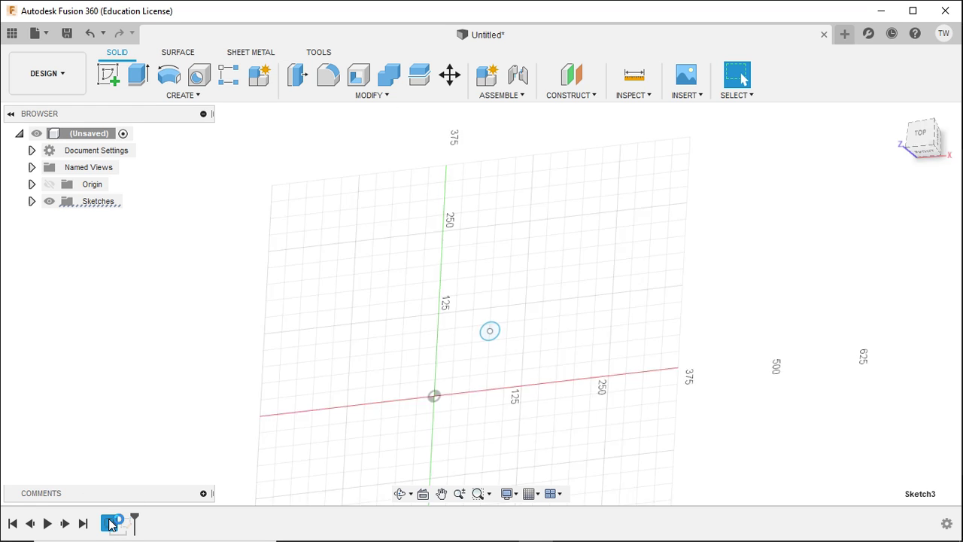
pyautogui.moveTo(450, 273)
pyautogui.mouseDown()
pyautogui.moveTo(421, 327)
pyautogui.moveTo(397, 342)
pyautogui.mouseUp()
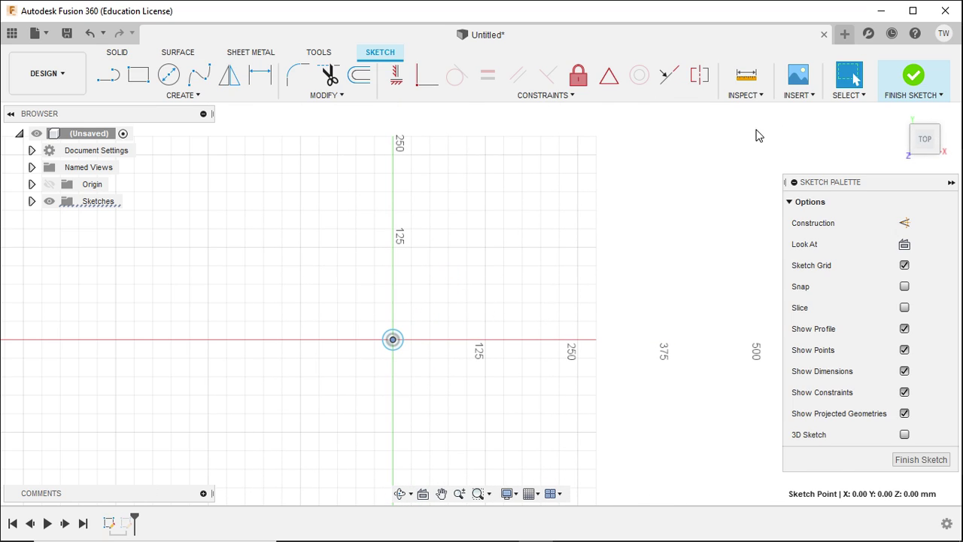
pyautogui.click(914, 86)
pyautogui.scroll(3, 404, 361)
pyautogui.scroll(-2, 463, 261)
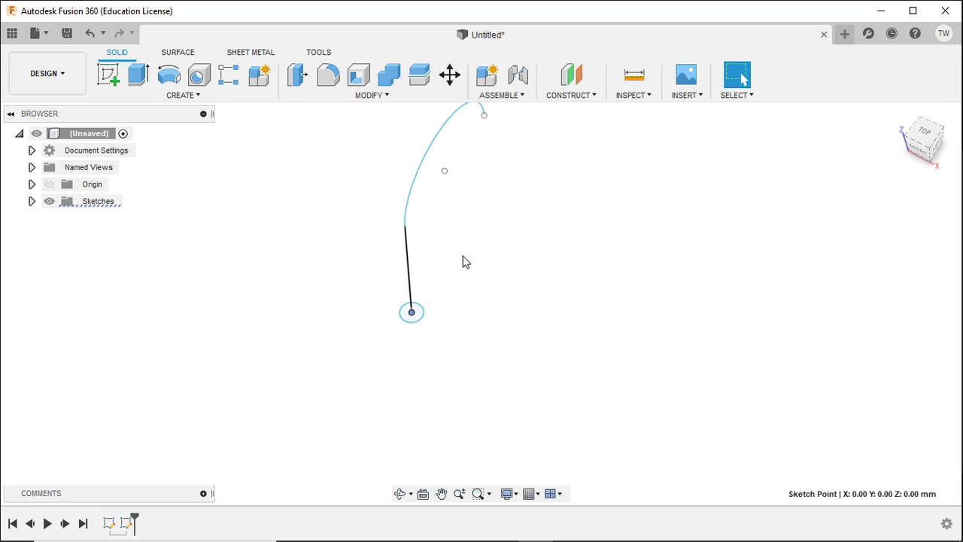
pyautogui.click(460, 114)
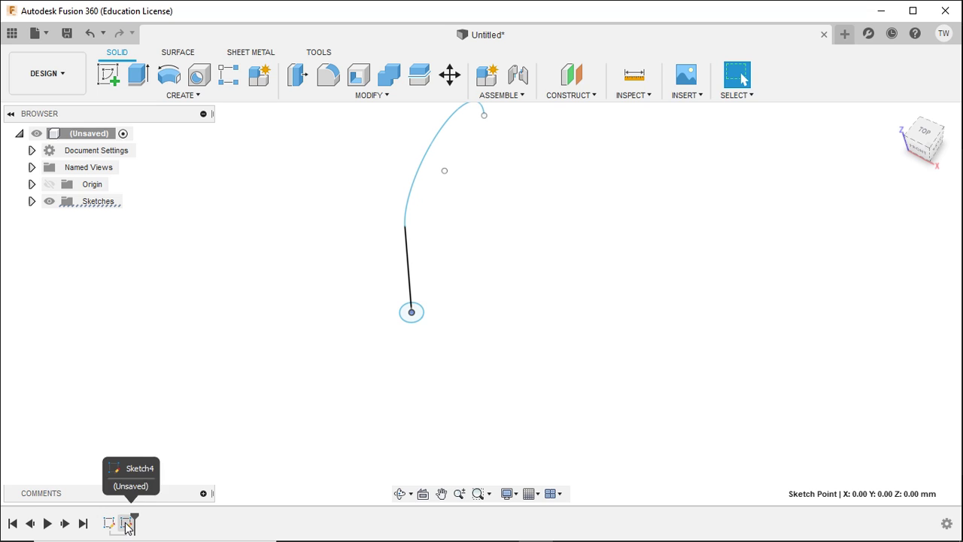
# Preview a single-path sweep of the circle along the line and arc, and discard it.
pyautogui.click(173, 95)
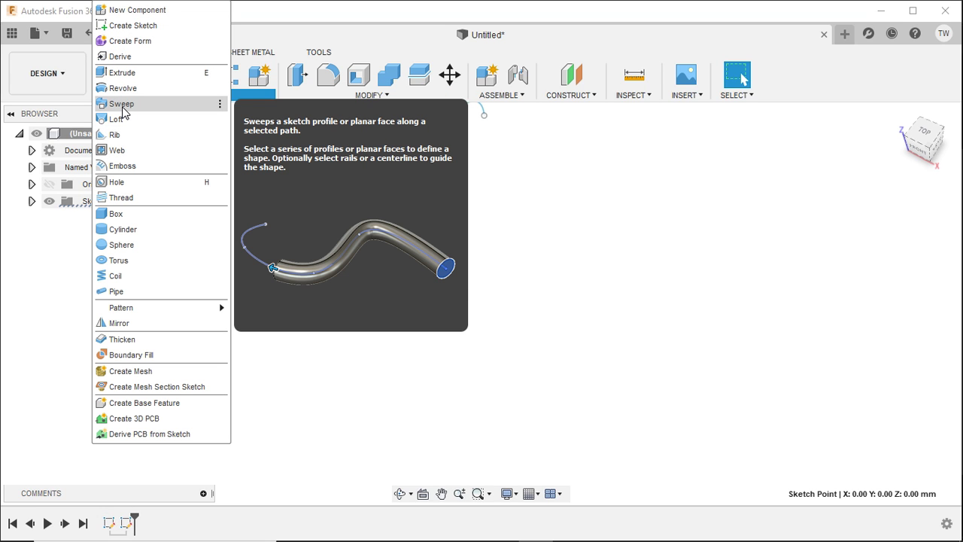
pyautogui.click(122, 104)
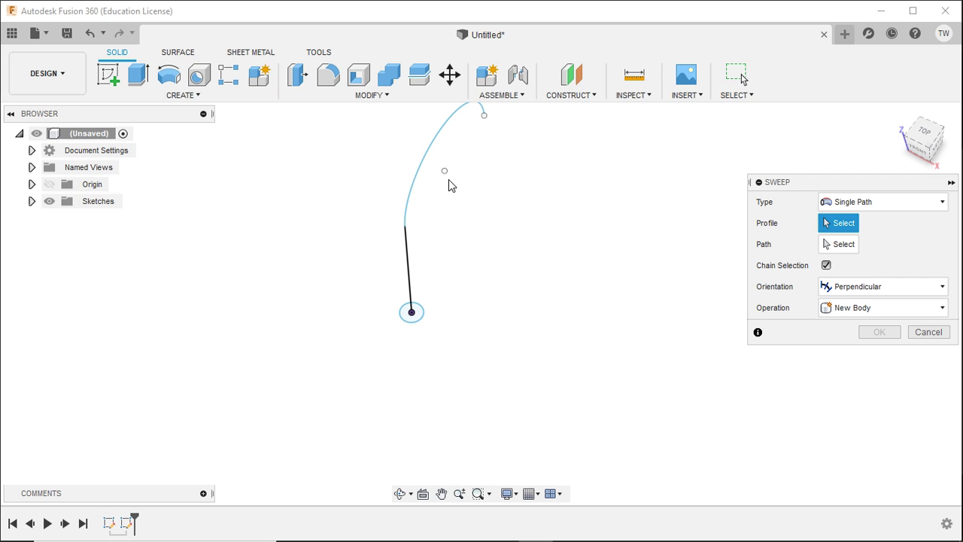
pyautogui.click(411, 316)
pyautogui.click(839, 244)
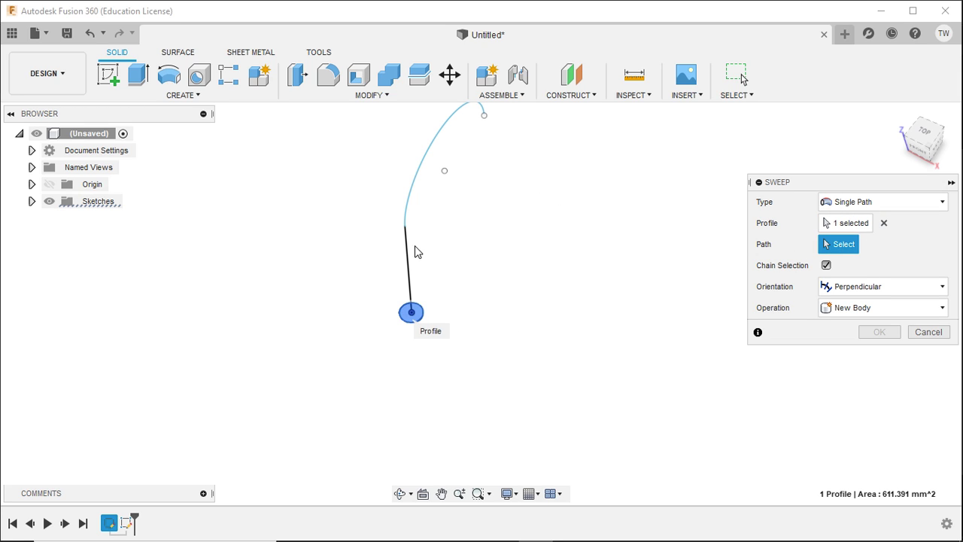
pyautogui.click(411, 254)
pyautogui.keyDown('shift'); pyautogui.moveTo(606, 247); pyautogui.dragTo(456, 350, button='middle'); pyautogui.keyUp('shift')
pyautogui.keyDown('shift'); pyautogui.moveTo(436, 398); pyautogui.dragTo(436, 377, button='middle'); pyautogui.keyUp('shift')
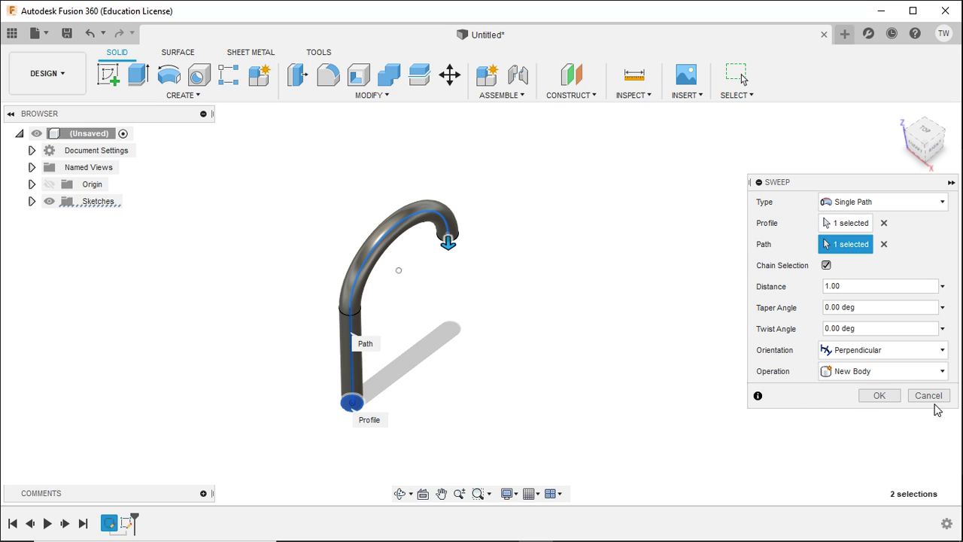
pyautogui.keyDown('shift'); pyautogui.moveTo(606, 394); pyautogui.dragTo(614, 351, button='middle'); pyautogui.keyUp('shift')
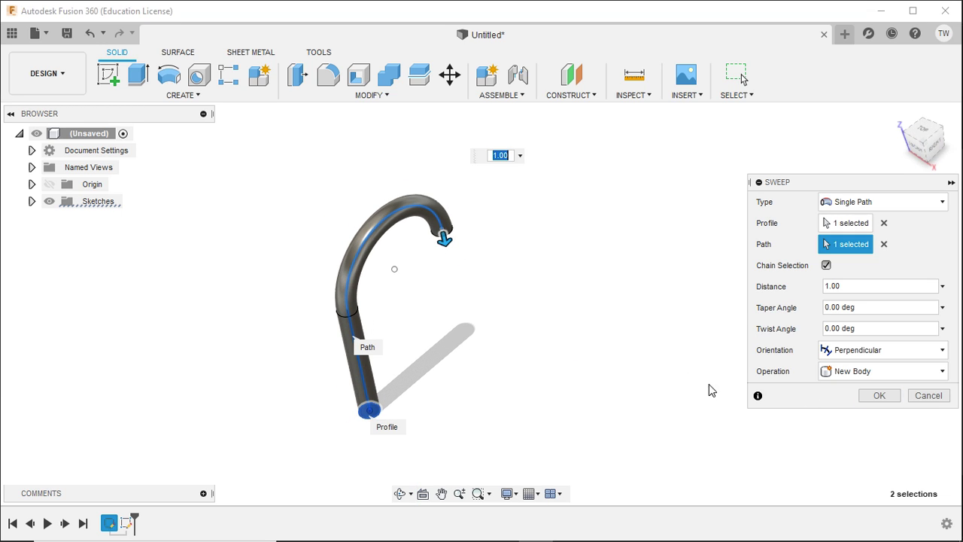
pyautogui.click(926, 396)
# Delete the arc and the vertical line of the path sketch.
pyautogui.keyDown('shift'); pyautogui.moveTo(474, 294); pyautogui.dragTo(357, 252, button='middle'); pyautogui.keyUp('shift')
pyautogui.click(329, 251)
pyautogui.press('Delete')
pyautogui.click(338, 328)
pyautogui.press('Delete')
# In the second sketch, draw an S-shaped four-point spline from the origin to about 350 mm up the vertical axis, and finish the sketch.
pyautogui.doubleClick(125, 523)
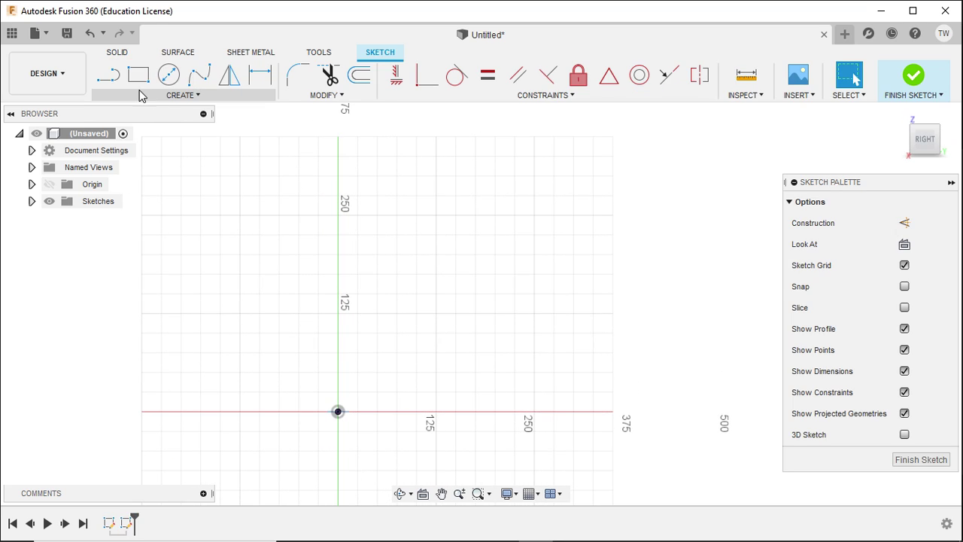
pyautogui.click(199, 75)
pyautogui.click(338, 412)
pyautogui.click(304, 335)
pyautogui.click(371, 248)
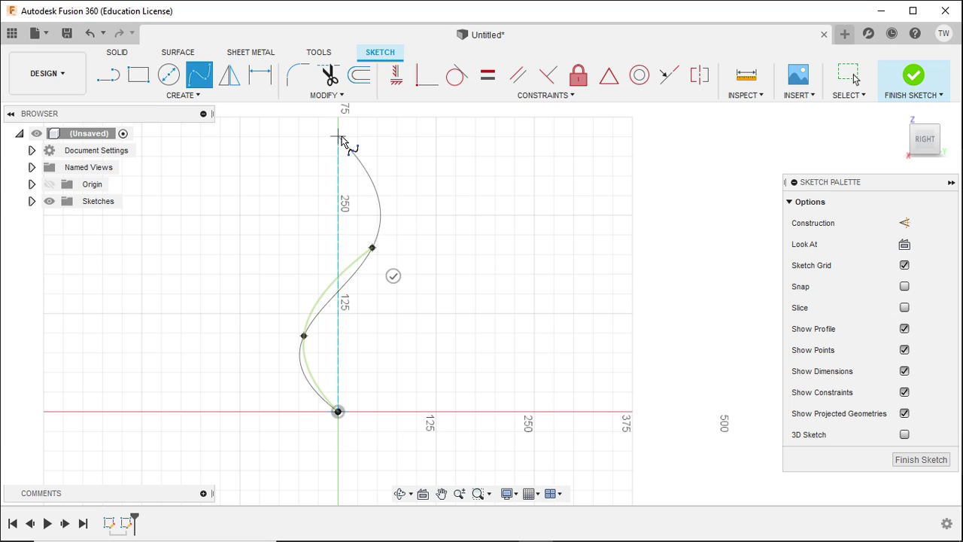
pyautogui.click(339, 136)
pyautogui.click(360, 114)
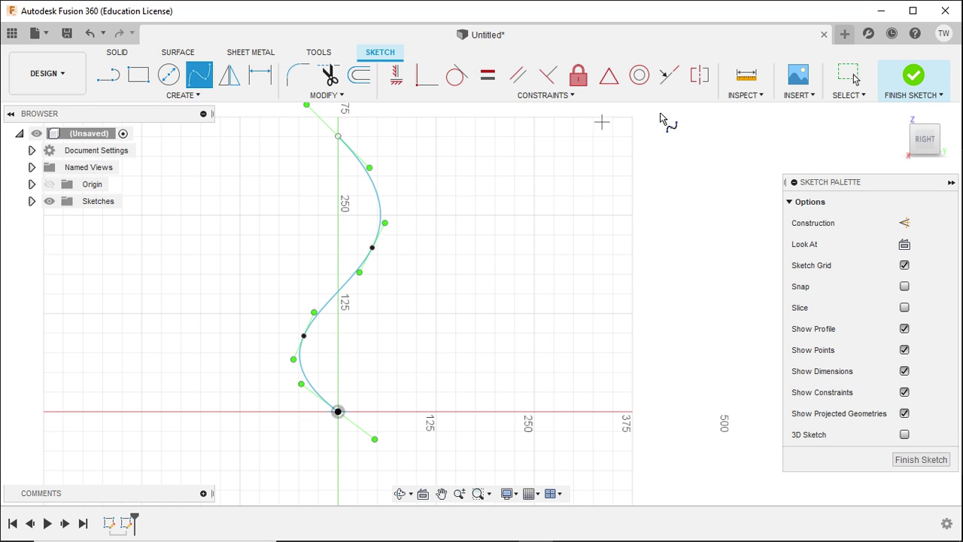
pyautogui.click(914, 74)
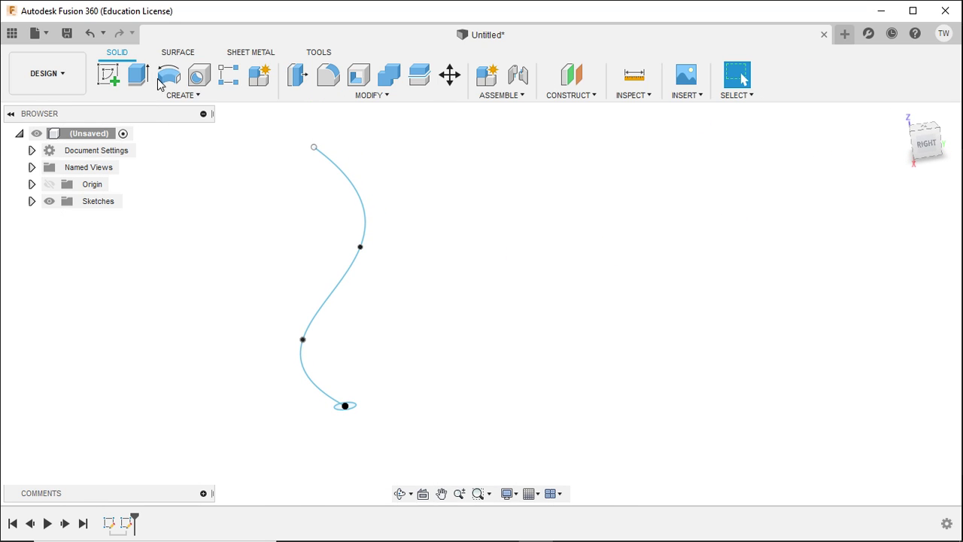
# Sweep the circle along the S-shaped spline as a new body with single path and perpendicular orientation.
pyautogui.click(167, 93)
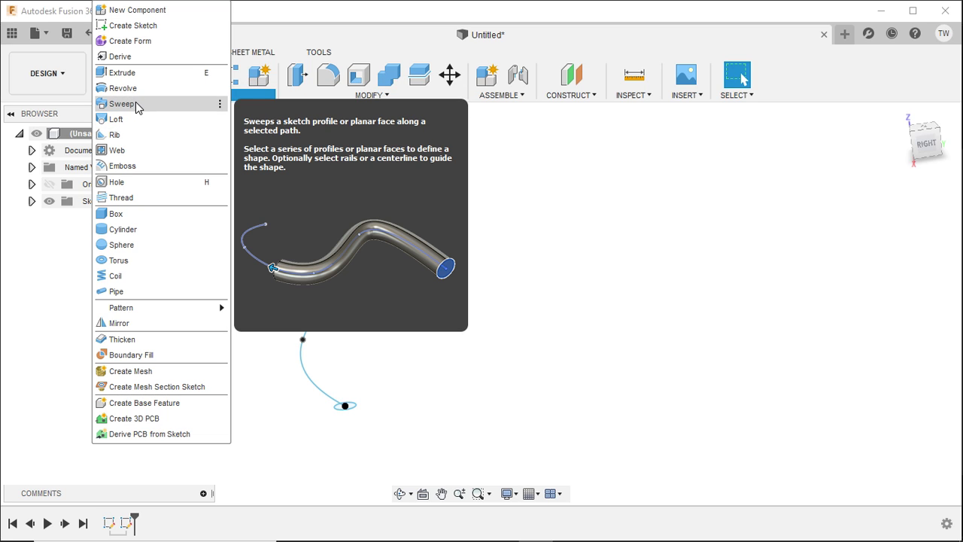
pyautogui.click(135, 104)
pyautogui.keyDown('shift'); pyautogui.moveTo(389, 416); pyautogui.dragTo(433, 462, button='middle'); pyautogui.keyUp('shift')
pyautogui.scroll(3, 322, 344)
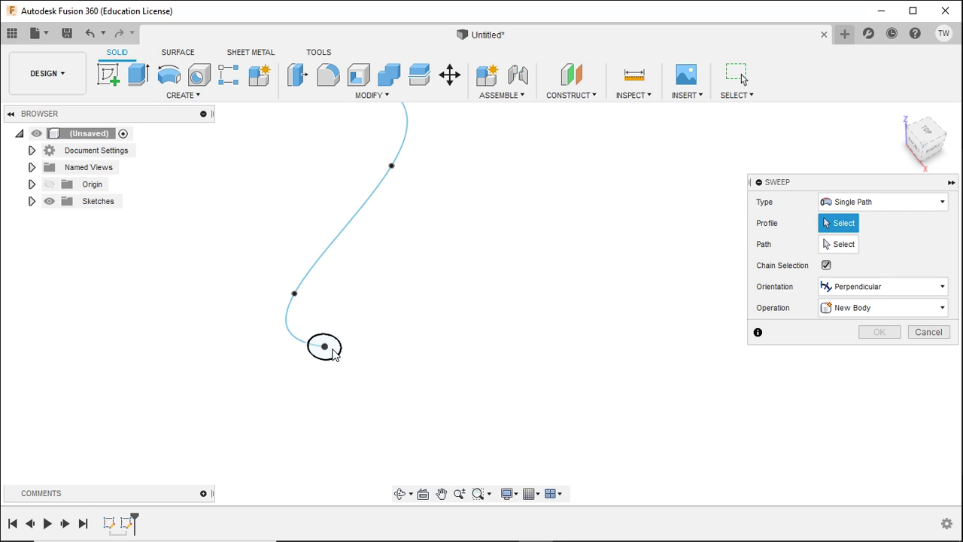
pyautogui.click(335, 351)
pyautogui.click(839, 244)
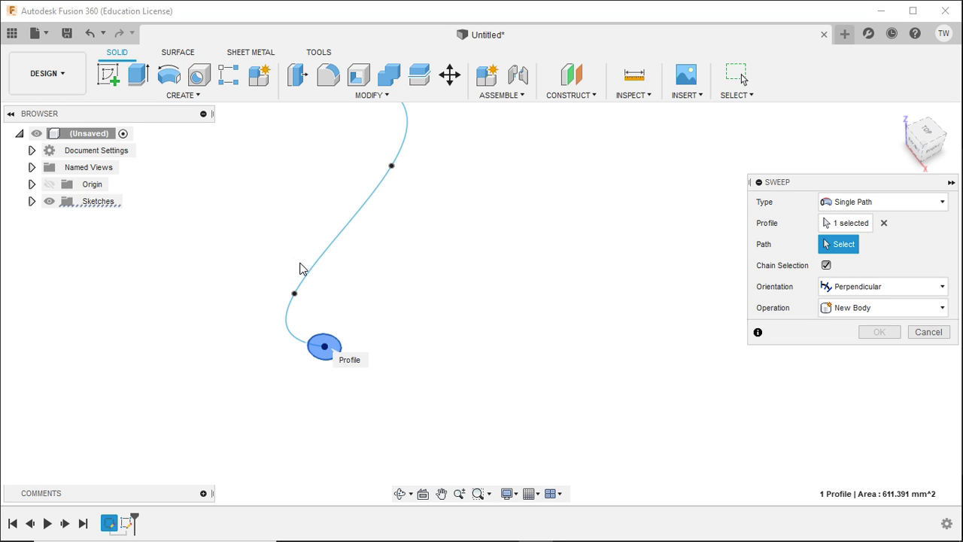
pyautogui.click(326, 255)
pyautogui.keyDown('shift'); pyautogui.moveTo(531, 327); pyautogui.dragTo(539, 381, button='middle'); pyautogui.keyUp('shift')
pyautogui.keyDown('shift'); pyautogui.moveTo(532, 187); pyautogui.dragTo(508, 485, button='middle'); pyautogui.keyUp('shift')
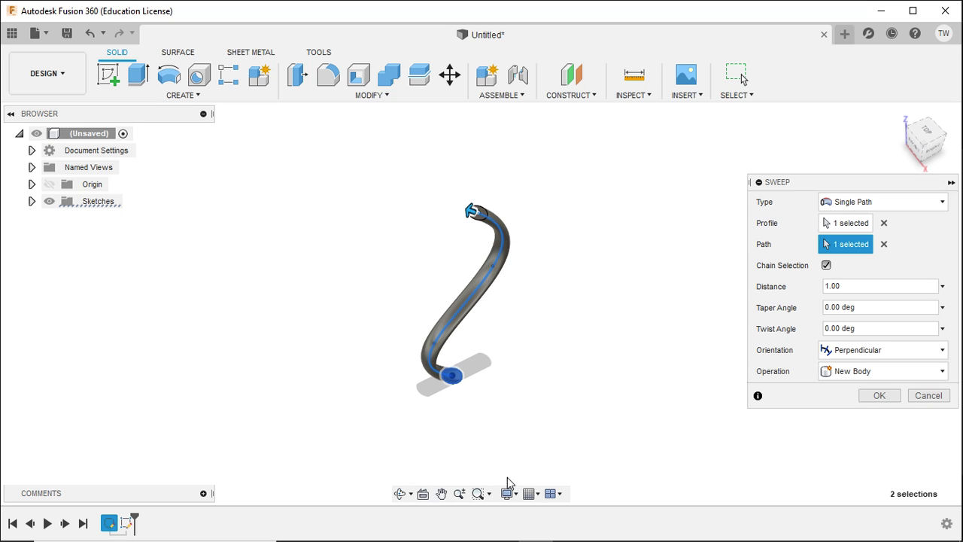
pyautogui.scroll(3, 499, 389)
pyautogui.keyDown('shift'); pyautogui.moveTo(486, 413); pyautogui.dragTo(379, 347, button='middle'); pyautogui.keyUp('shift')
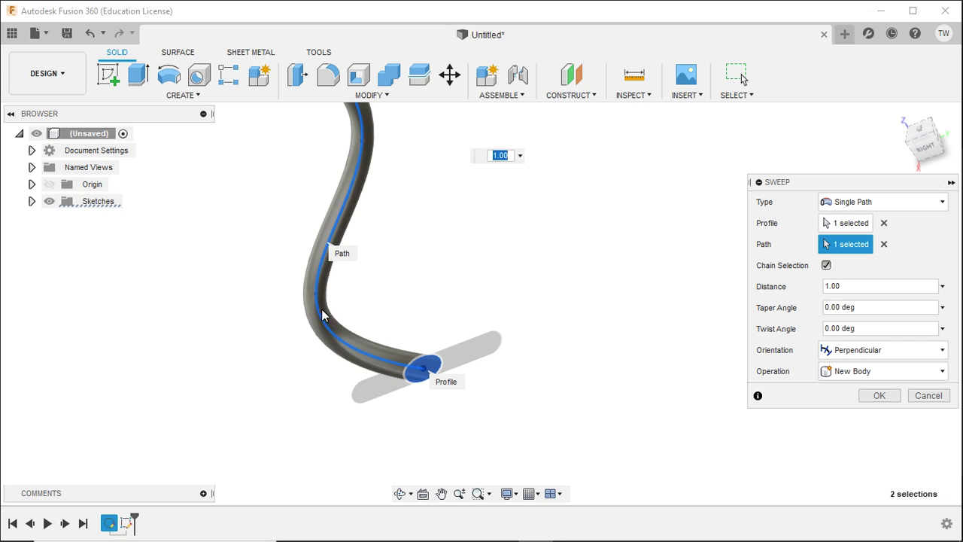
pyautogui.keyDown('shift'); pyautogui.moveTo(363, 346); pyautogui.dragTo(787, 419, button='middle'); pyautogui.keyUp('shift')
pyautogui.click(880, 397)
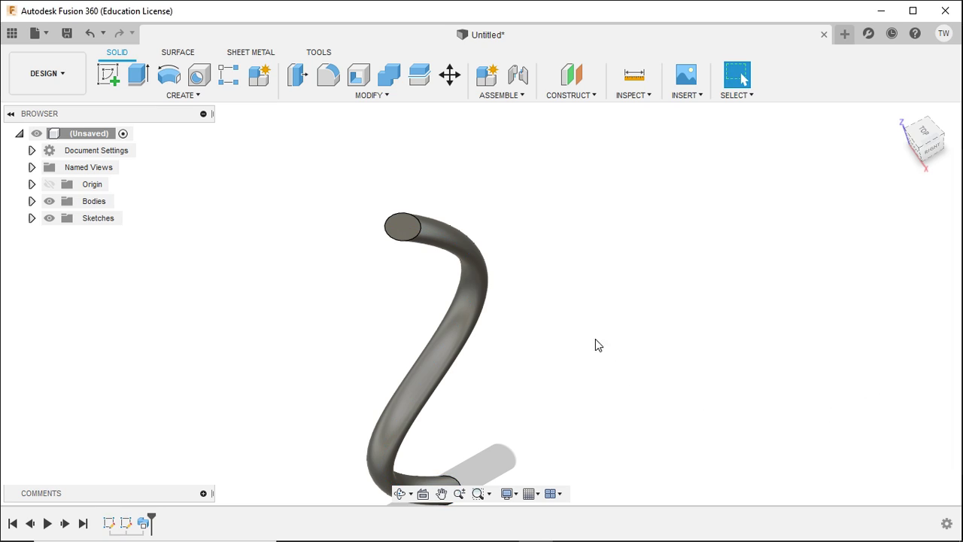
# Reopen the sweep for editing and examine its start and end faces from the right side with Perpendicular orientation.
pyautogui.keyDown('shift'); pyautogui.moveTo(559, 437); pyautogui.dragTo(551, 339, button='middle'); pyautogui.keyUp('shift')
pyautogui.scroll(-2, 551, 338)
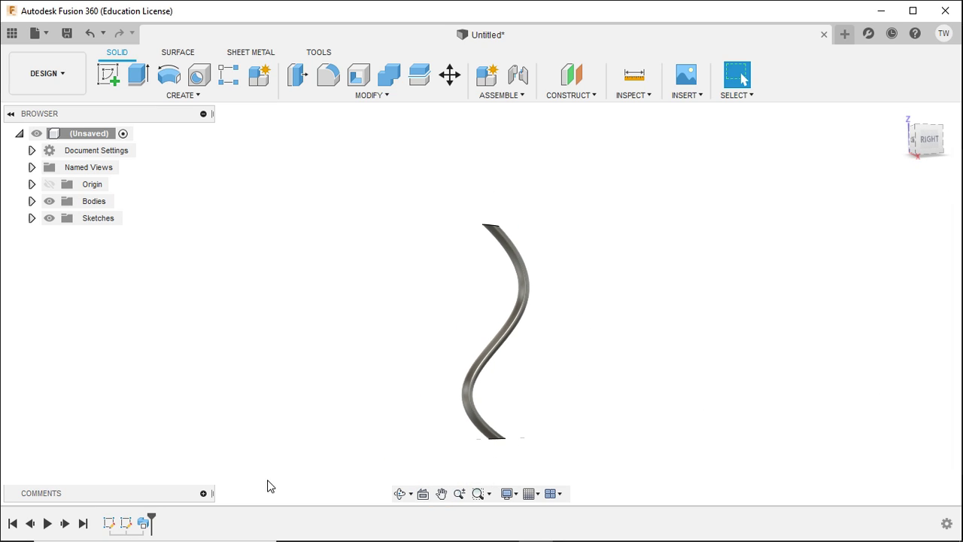
pyautogui.doubleClick(145, 524)
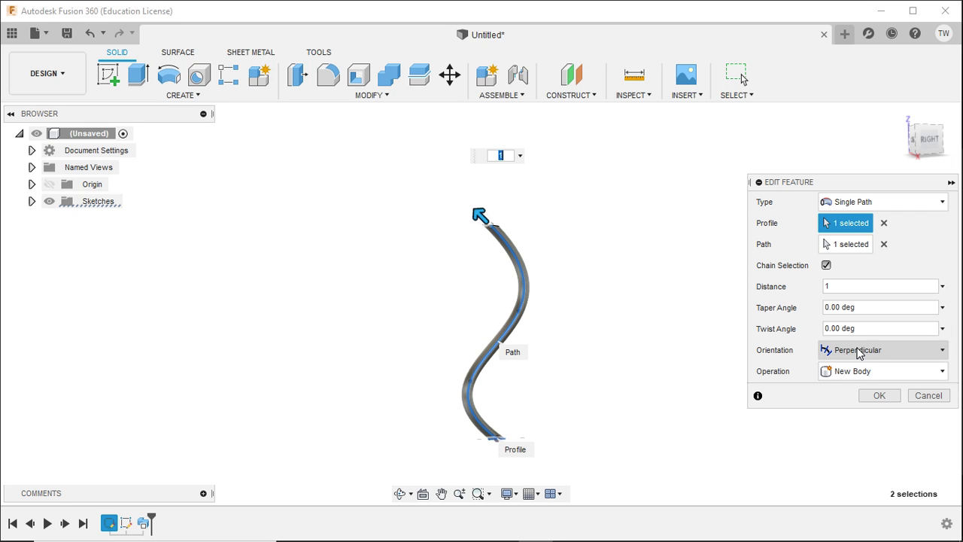
pyautogui.scroll(2, 640, 406)
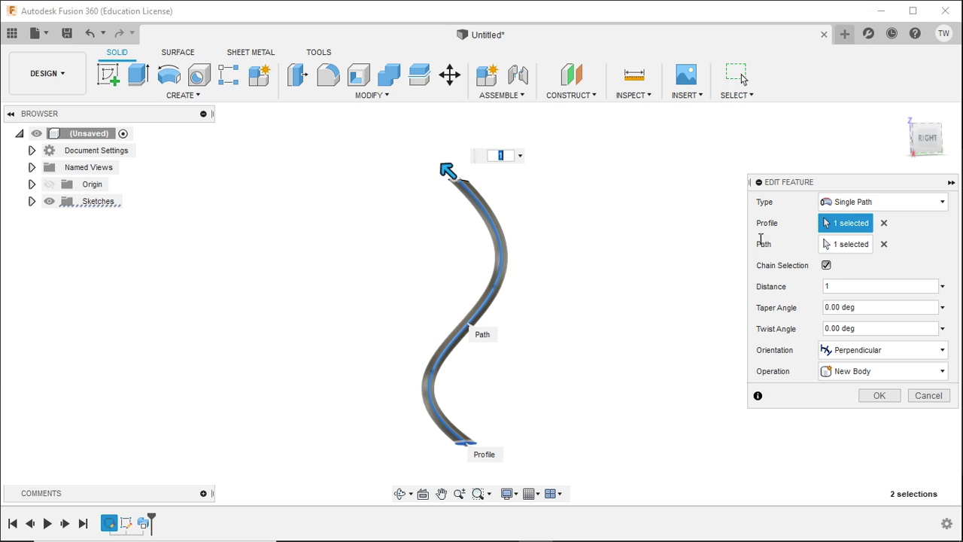
pyautogui.click(926, 140)
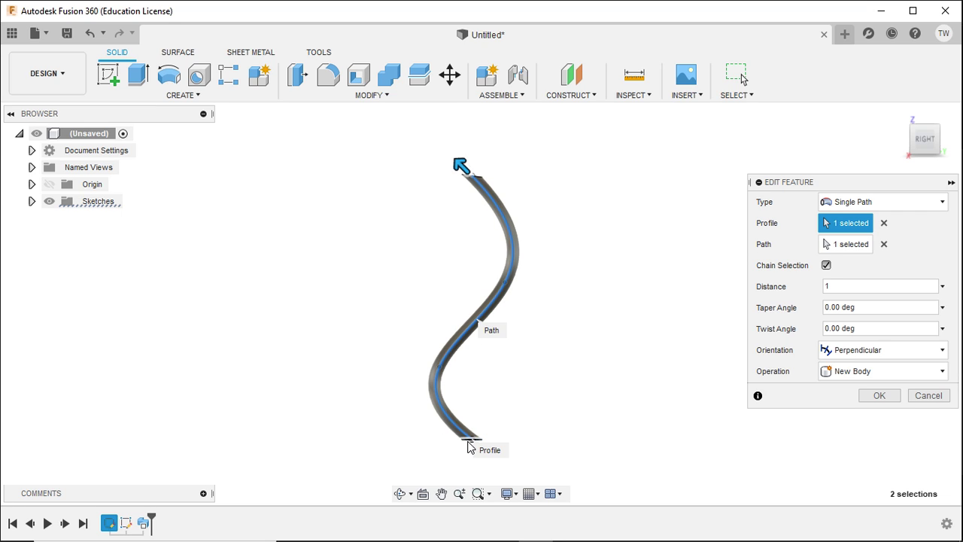
pyautogui.scroll(5, 480, 438)
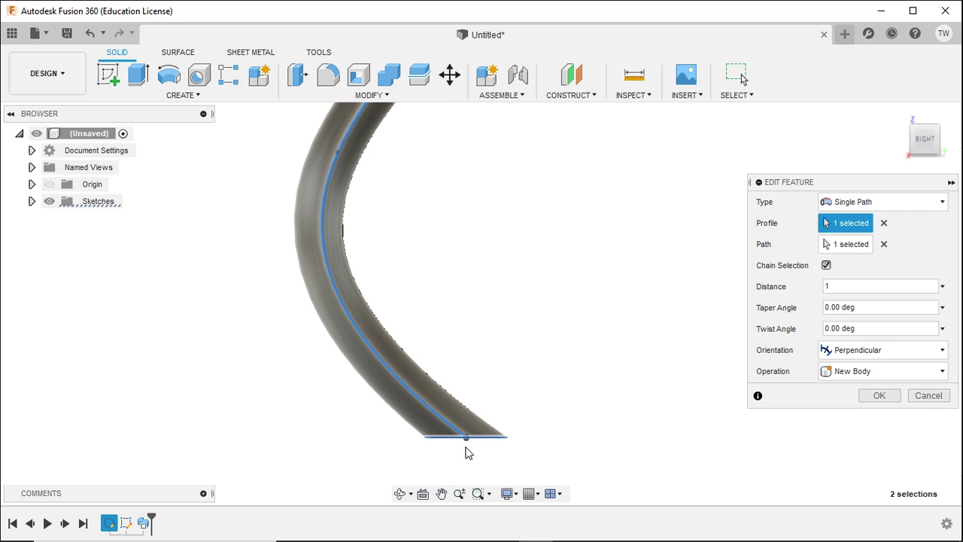
pyautogui.scroll(-5, 582, 281)
pyautogui.scroll(-2, 529, 249)
pyautogui.scroll(-2, 520, 134)
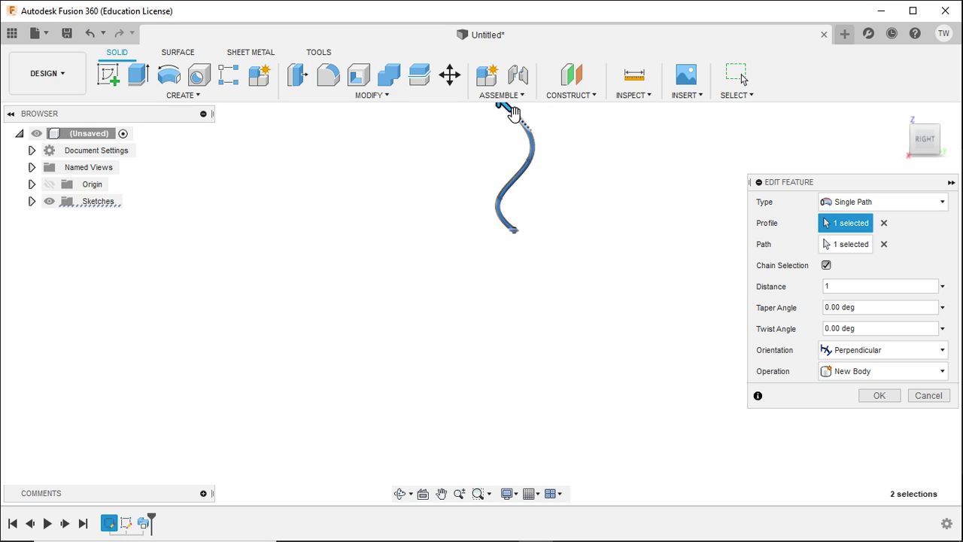
pyautogui.scroll(6, 519, 114)
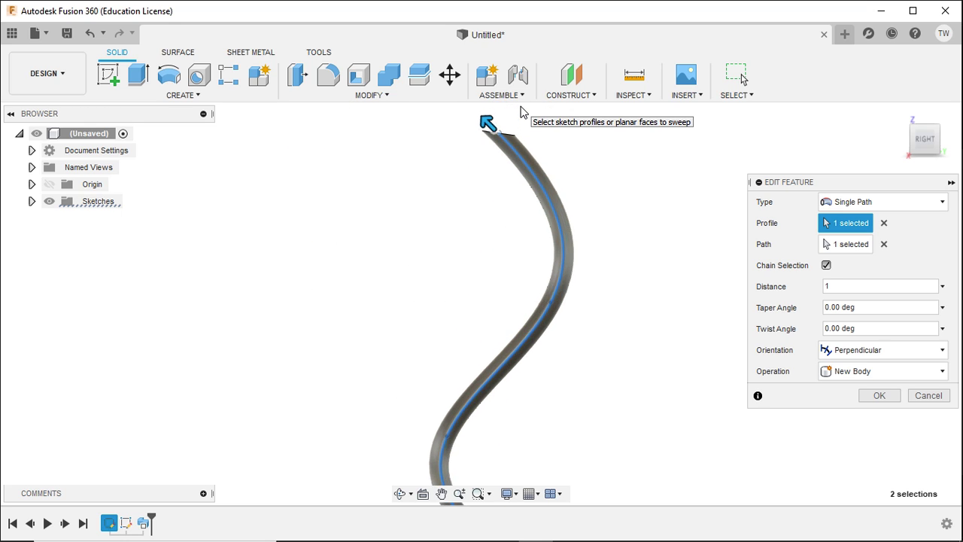
pyautogui.scroll(2, 502, 162)
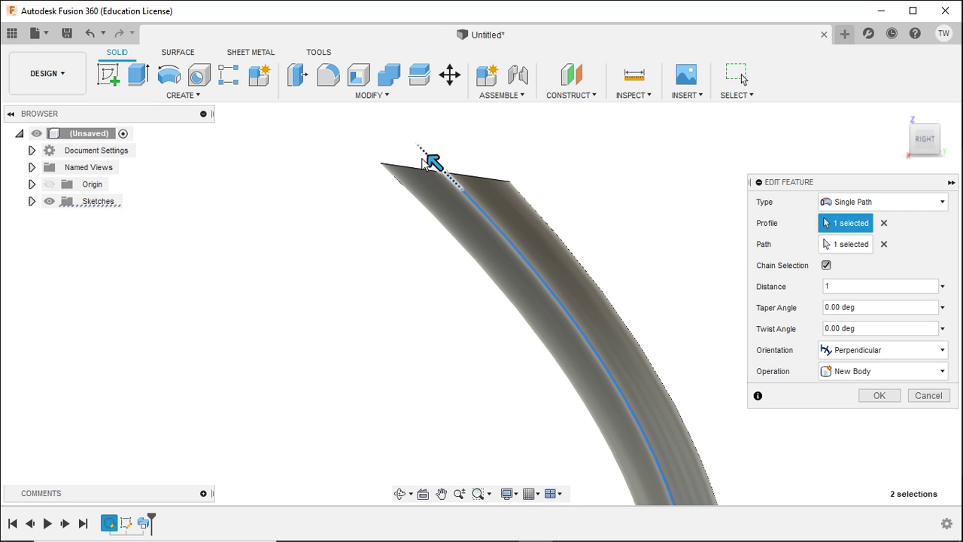
pyautogui.scroll(-8, 492, 173)
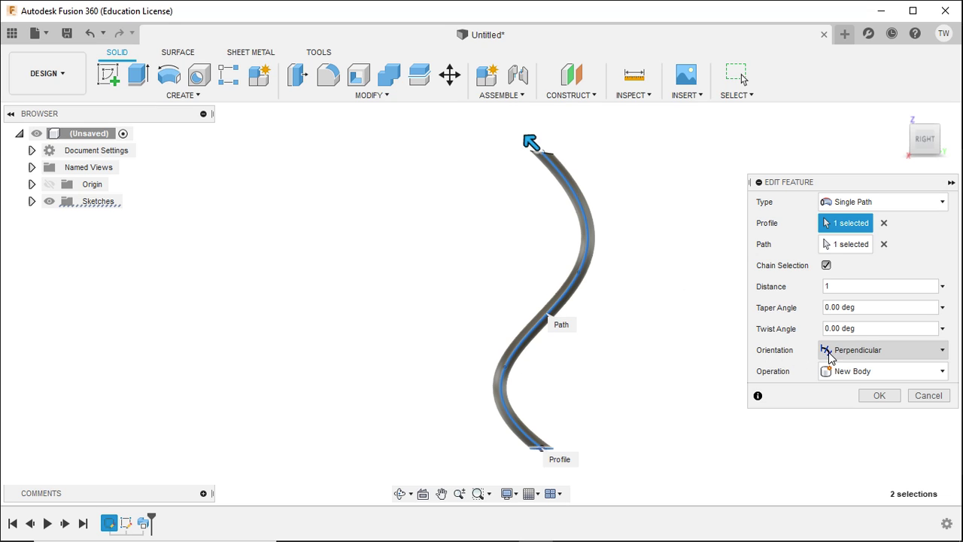
# Preview the sweep with Parallel orientation, compare it with Perpendicular, and accept the feature with Perpendicular.
pyautogui.click(852, 353)
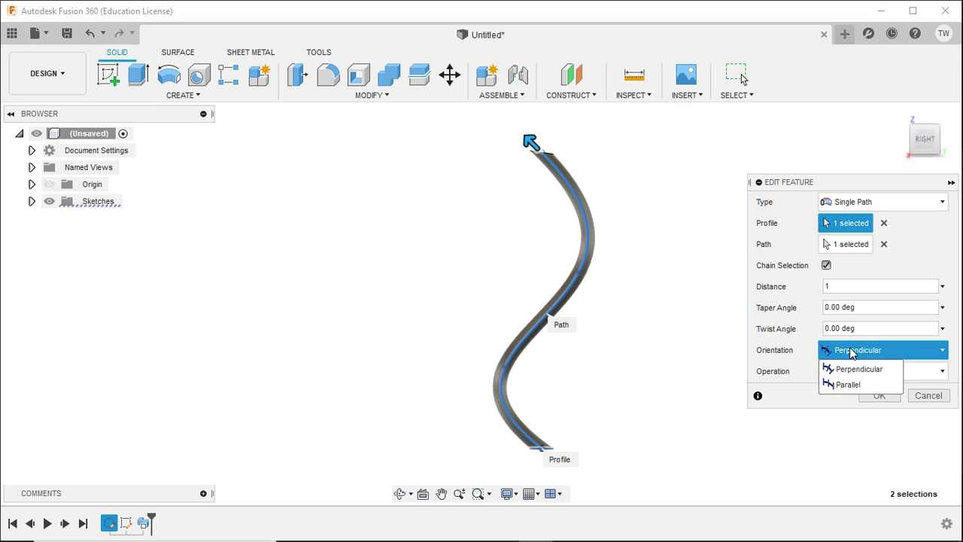
pyautogui.click(843, 387)
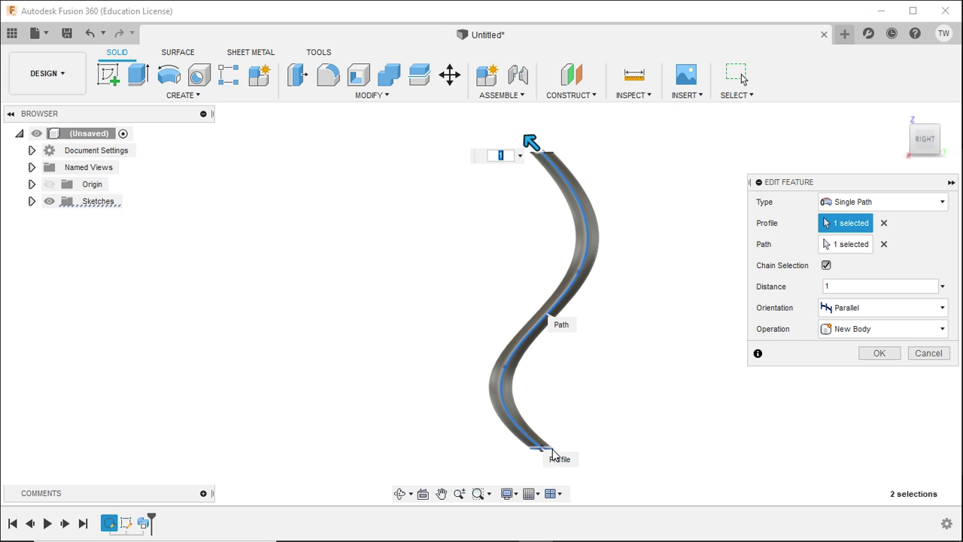
pyautogui.click(858, 309)
pyautogui.click(855, 329)
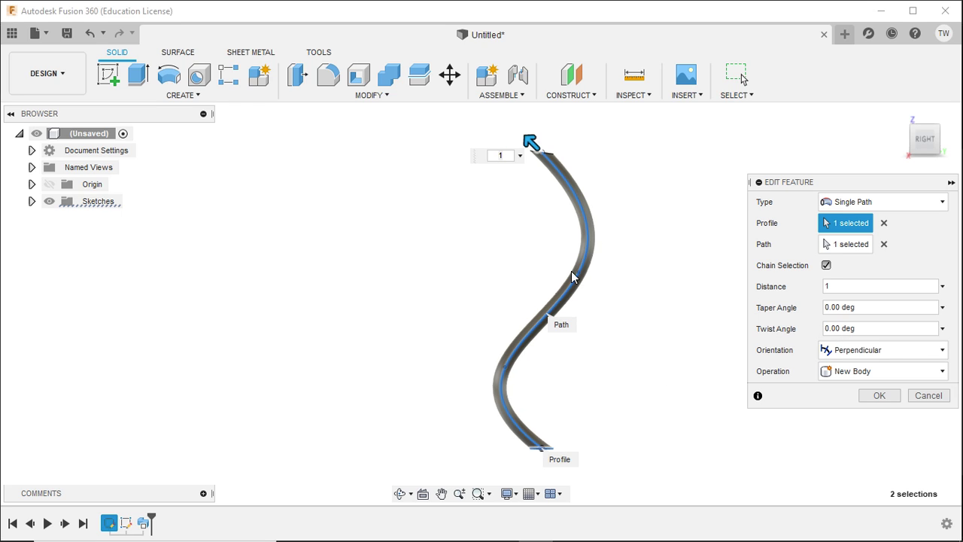
pyautogui.scroll(4, 576, 215)
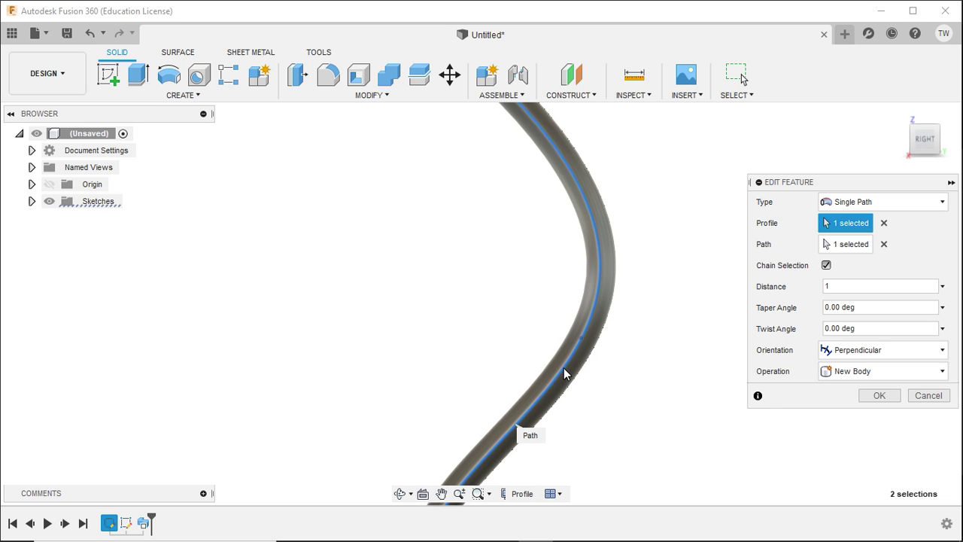
pyautogui.keyDown('shift'); pyautogui.moveTo(596, 246); pyautogui.dragTo(611, 418, button='middle'); pyautogui.keyUp('shift')
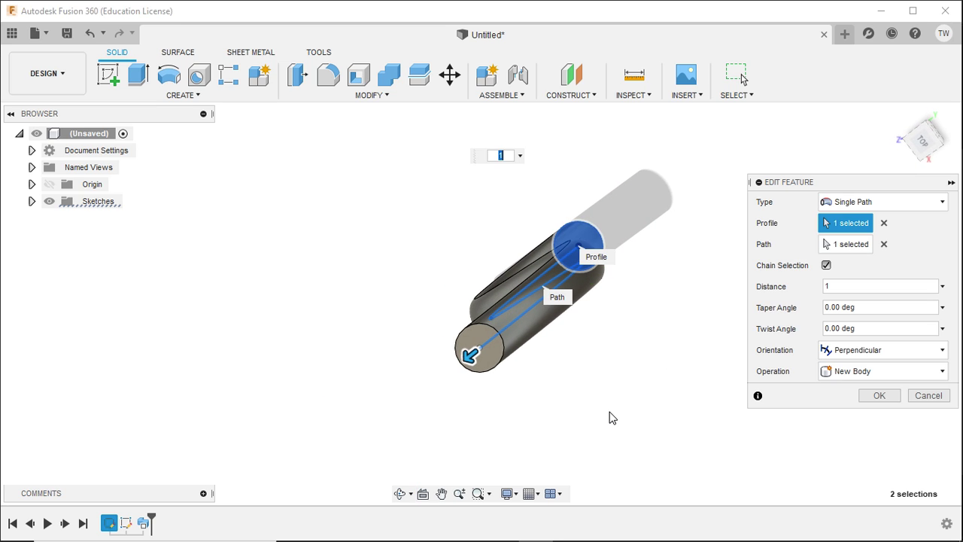
pyautogui.keyDown('shift'); pyautogui.moveTo(617, 370); pyautogui.dragTo(636, 268, button='middle'); pyautogui.keyUp('shift')
pyautogui.click(879, 395)
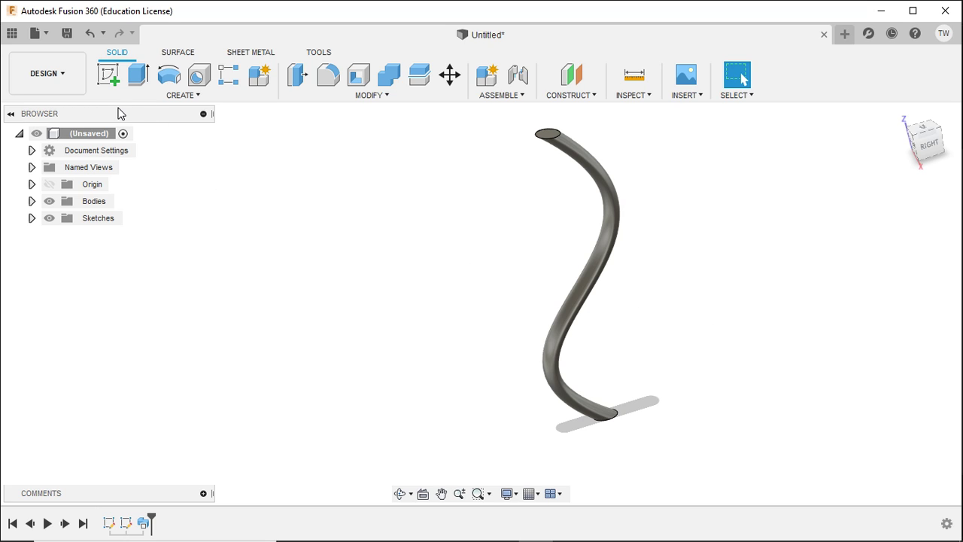
# Delete the sweep feature and both sketches from the design history.
pyautogui.moveTo(145, 521); pyautogui.dragTo(112, 522)
pyautogui.press('Delete')
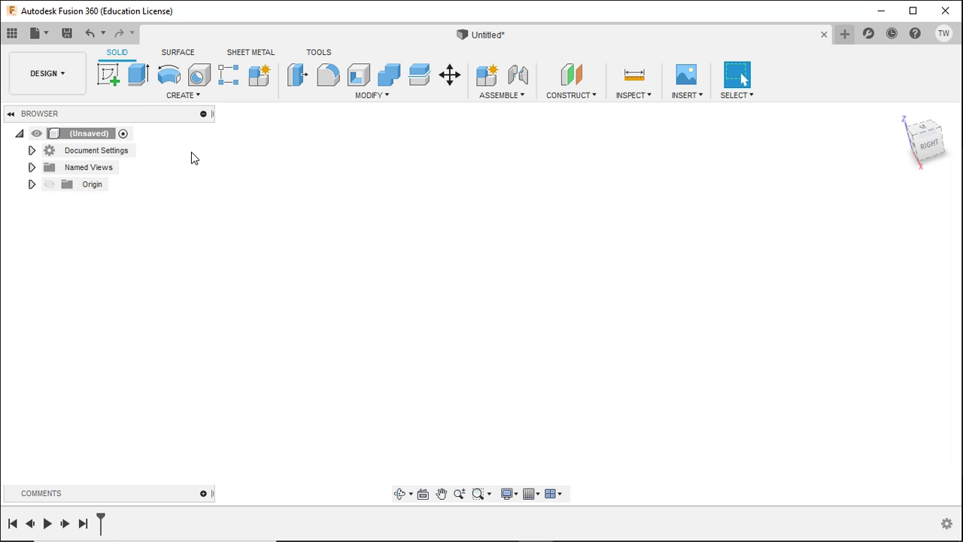
pyautogui.click(178, 97)
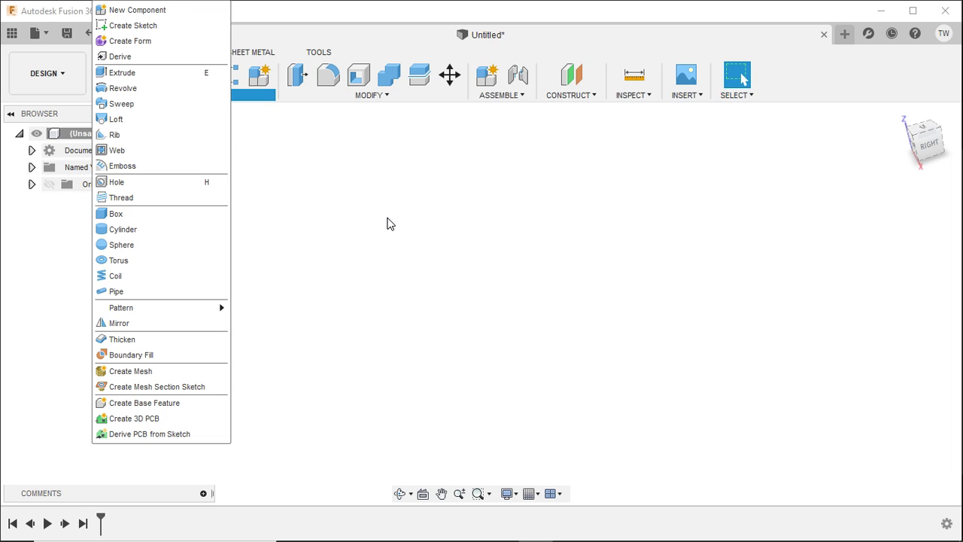
pyautogui.click(387, 224)
pyautogui.click(189, 99)
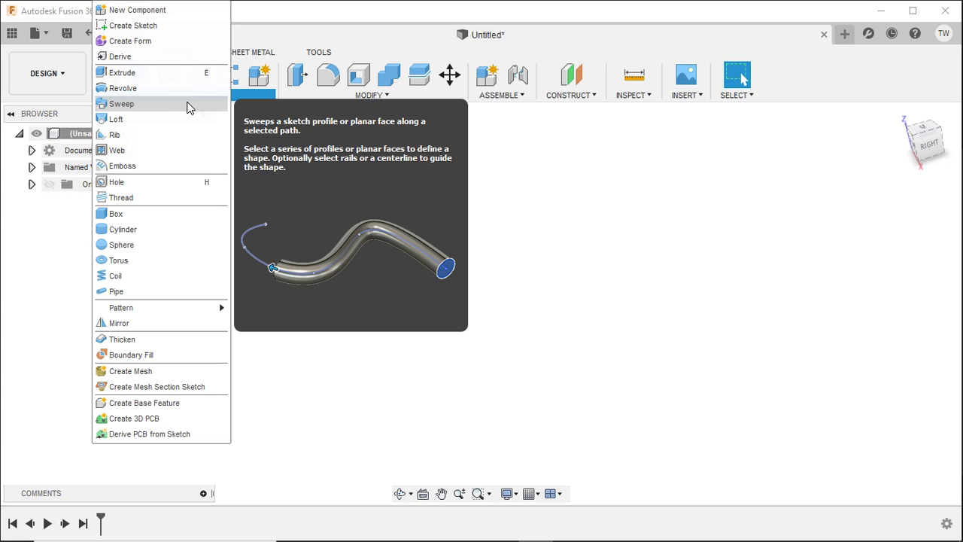
pyautogui.click(325, 171)
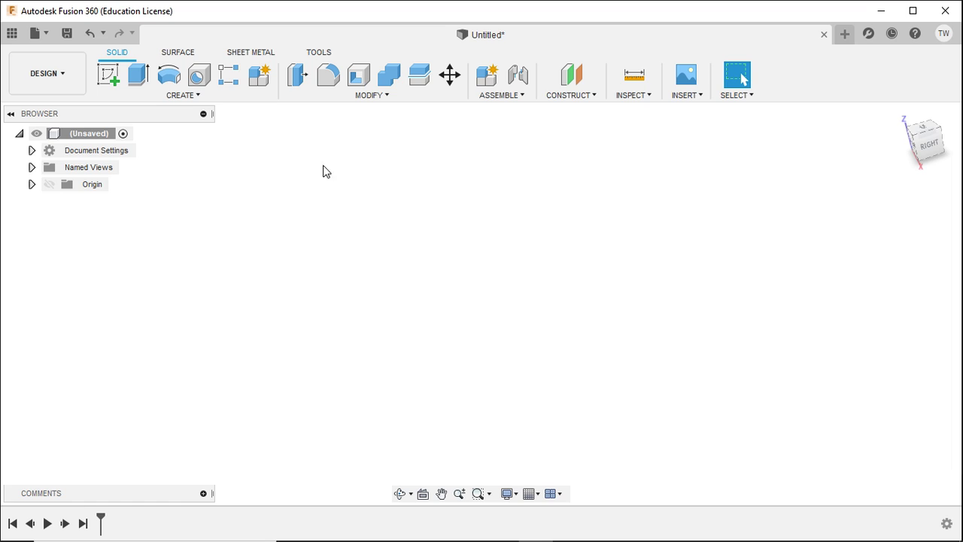
# Start a sketch on the YZ plane and draw a circle about 30 mm in diameter, above and to one side of the origin.
pyautogui.click(115, 78)
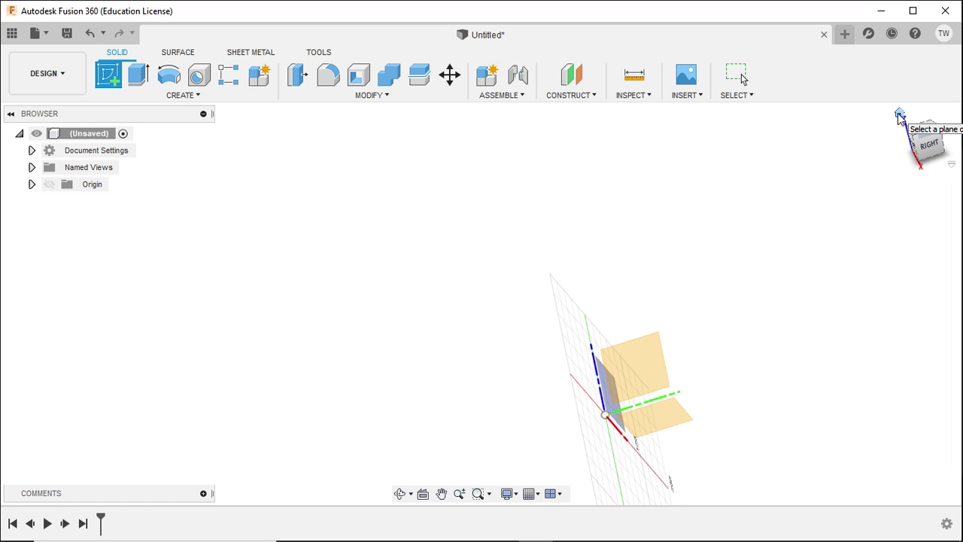
pyautogui.click(900, 117)
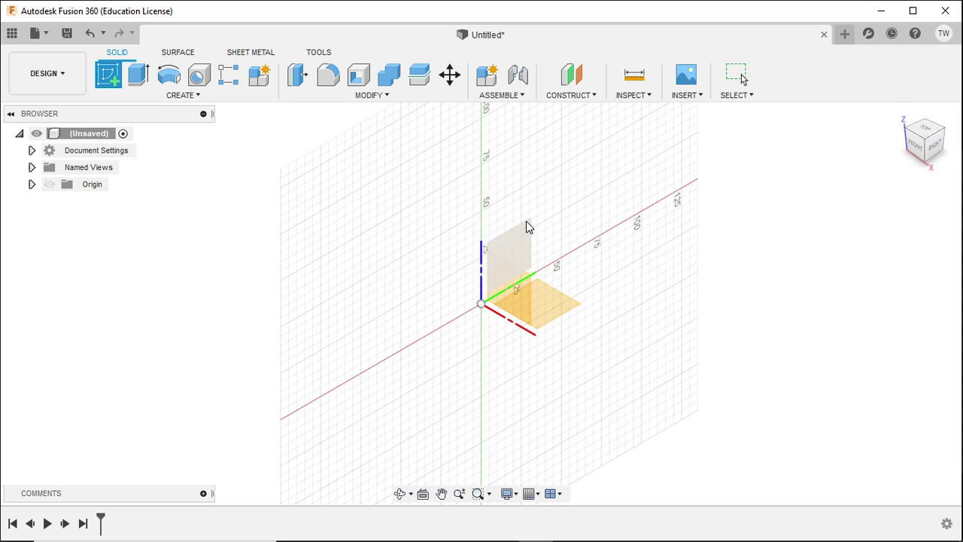
pyautogui.click(946, 122)
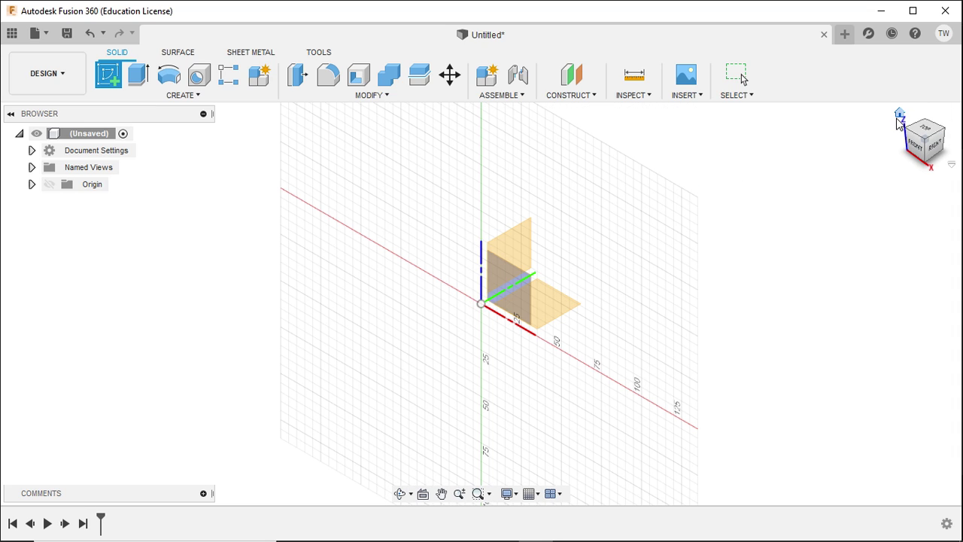
pyautogui.click(900, 115)
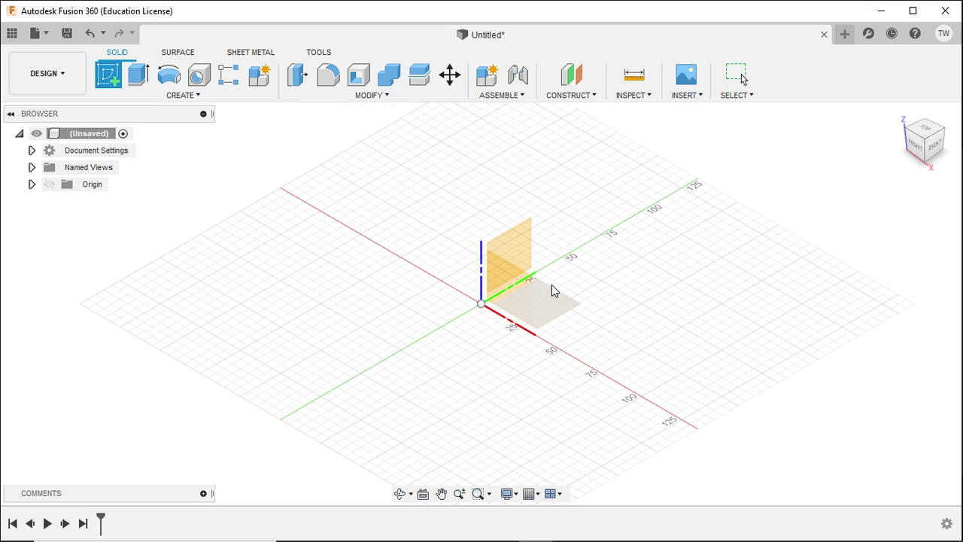
pyautogui.click(557, 303)
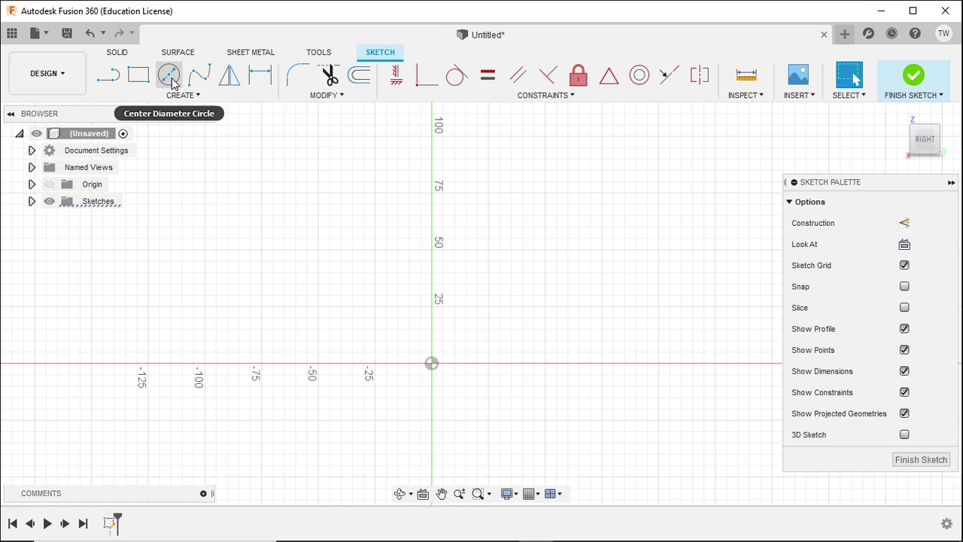
pyautogui.click(170, 84)
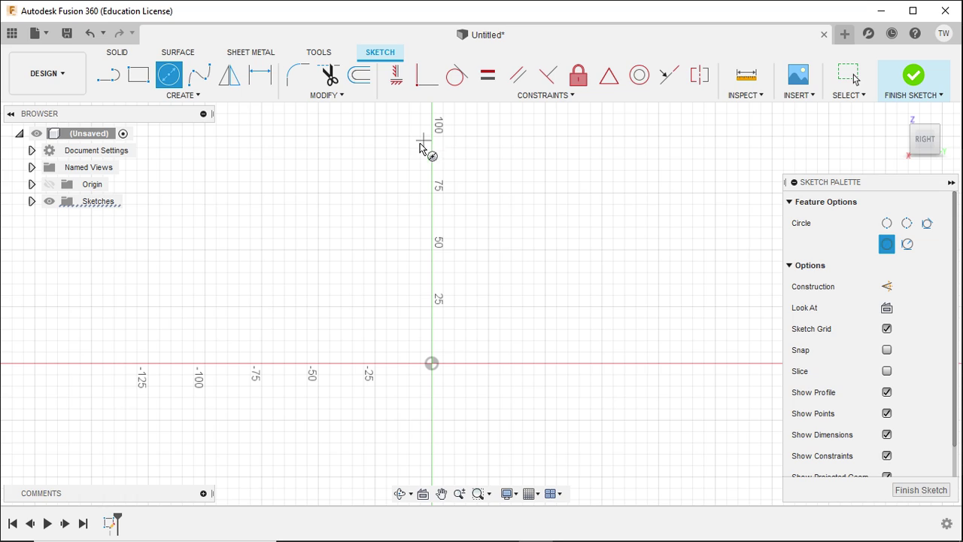
pyautogui.click(491, 288)
pyautogui.click(520, 307)
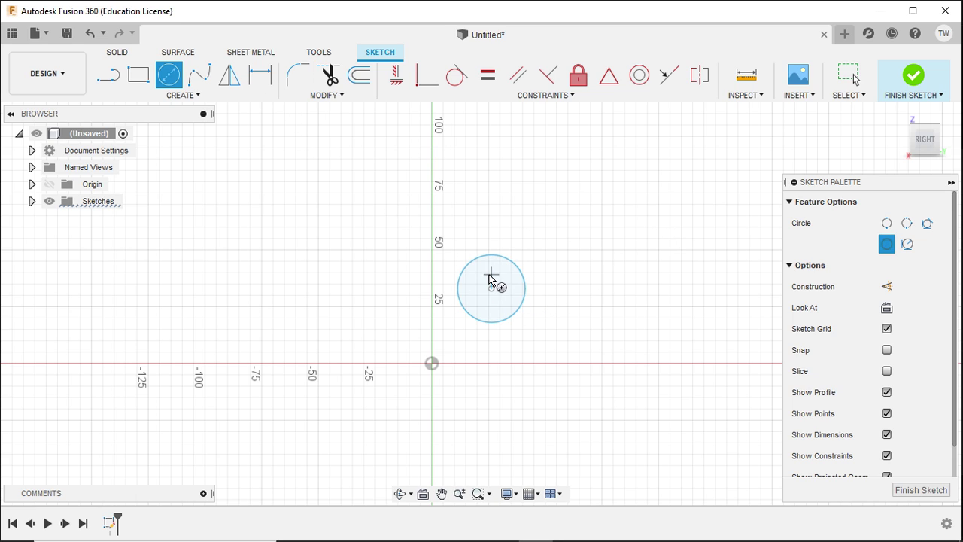
# Dimension the circle's diameter as 30 mm.
pyautogui.click(261, 72)
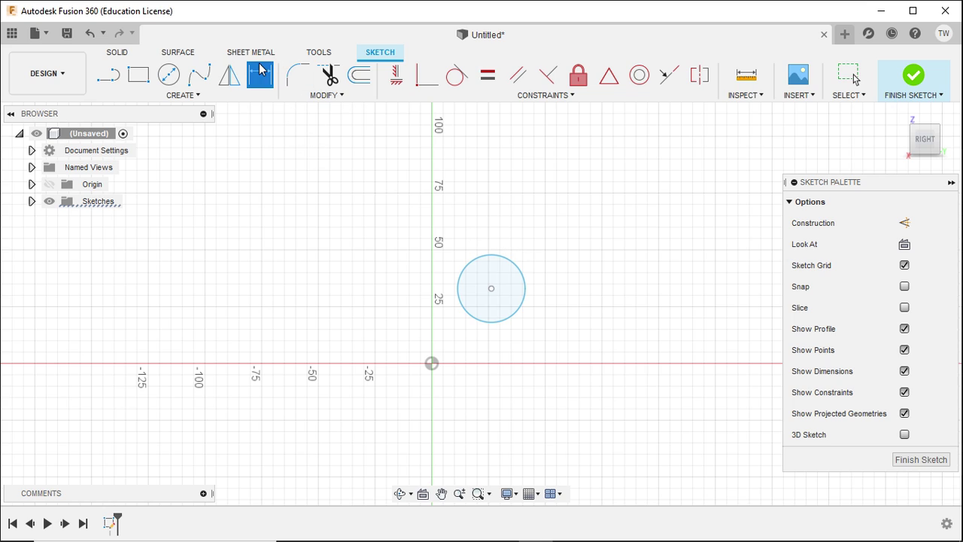
pyautogui.click(520, 267)
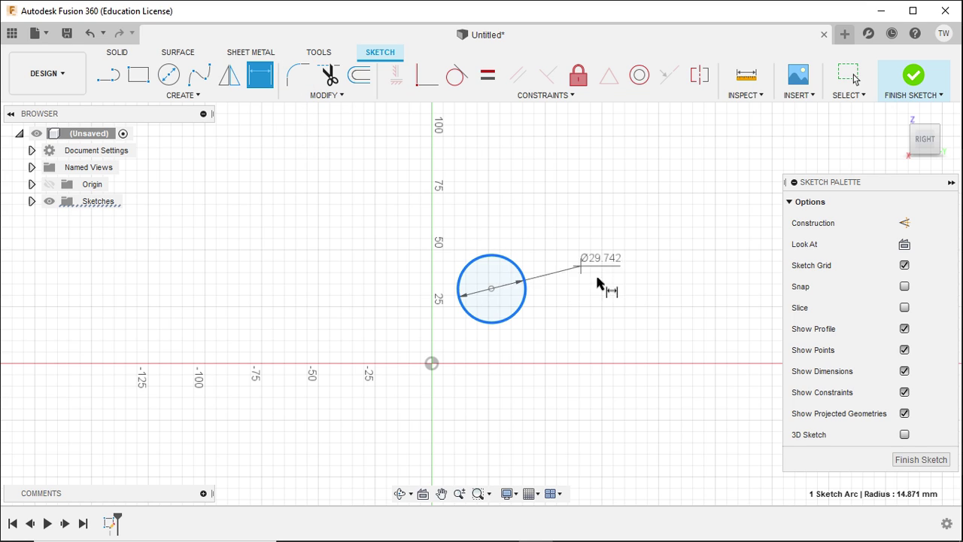
pyautogui.click(611, 343)
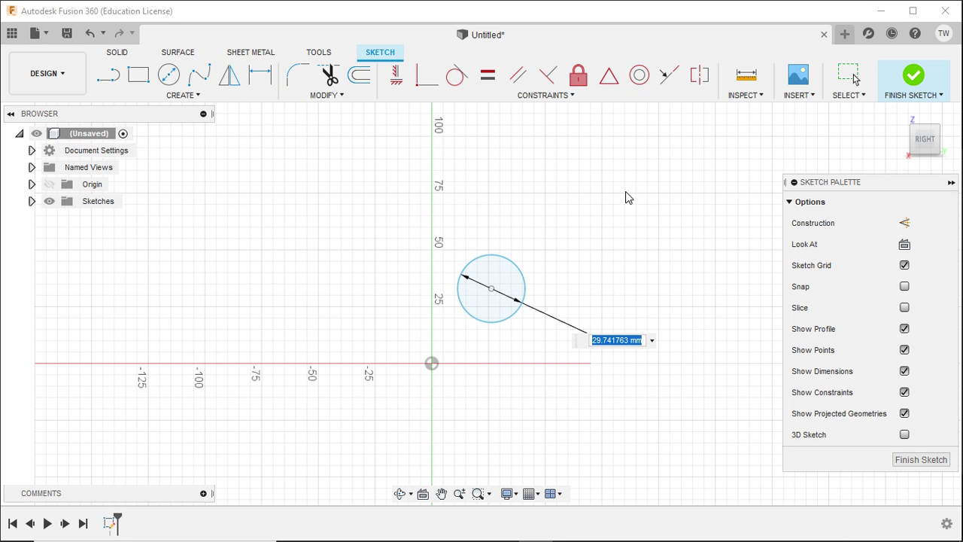
pyautogui.write('30')
pyautogui.press('Return')
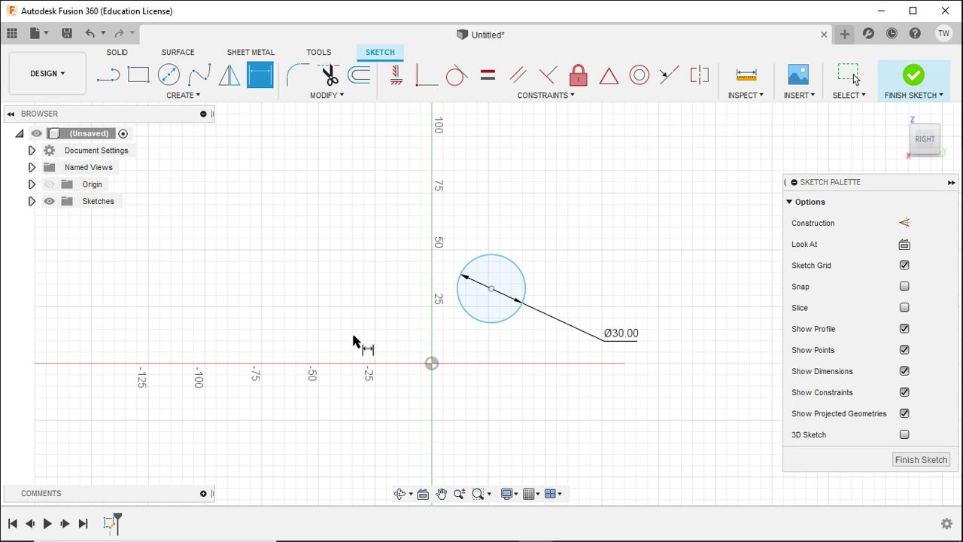
pyautogui.press('Escape')
# Move the circle's centre onto the origin, and undo the move.
pyautogui.moveTo(492, 289)
pyautogui.mouseDown()
pyautogui.moveTo(489, 338)
pyautogui.moveTo(506, 317)
pyautogui.moveTo(430, 239)
pyautogui.moveTo(384, 336)
pyautogui.moveTo(453, 359)
pyautogui.moveTo(432, 364)
pyautogui.mouseUp()
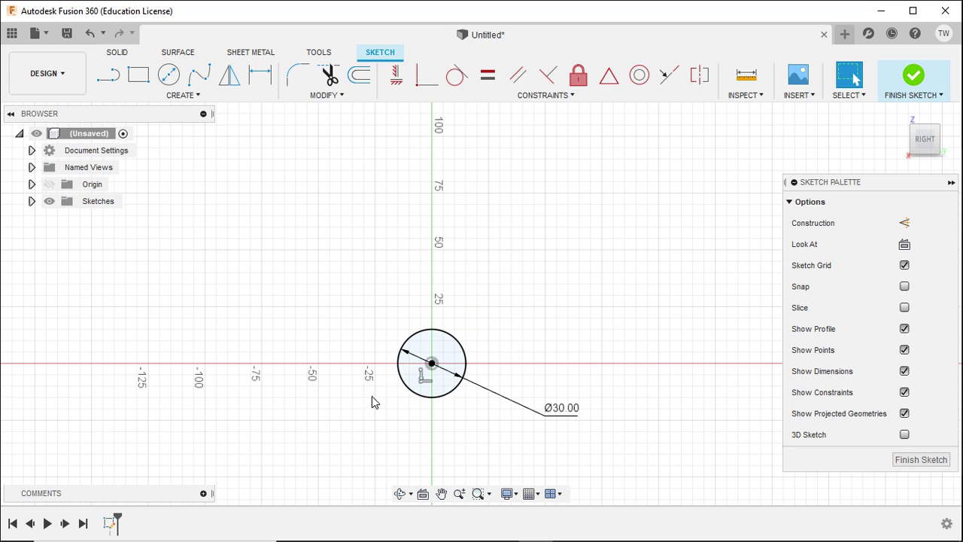
pyautogui.hotkey('ctrl', 'z')
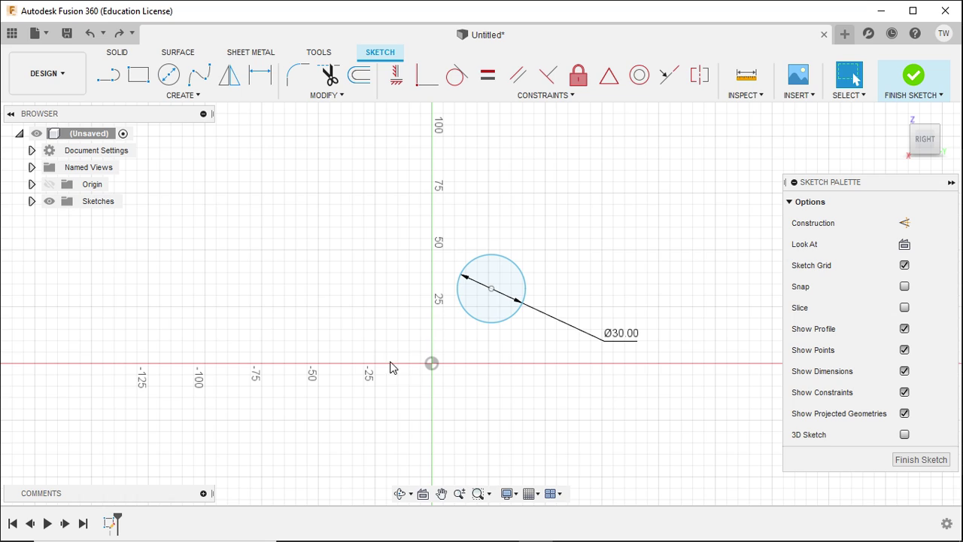
# Draw a two-point rectangle from the origin to the centre of the 30 mm circle.
pyautogui.click(136, 85)
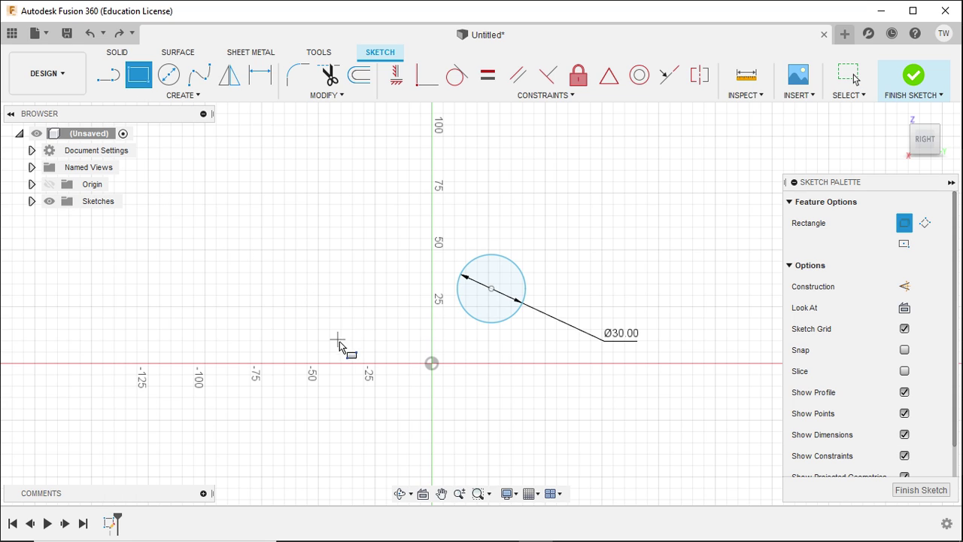
pyautogui.click(432, 363)
pyautogui.click(491, 288)
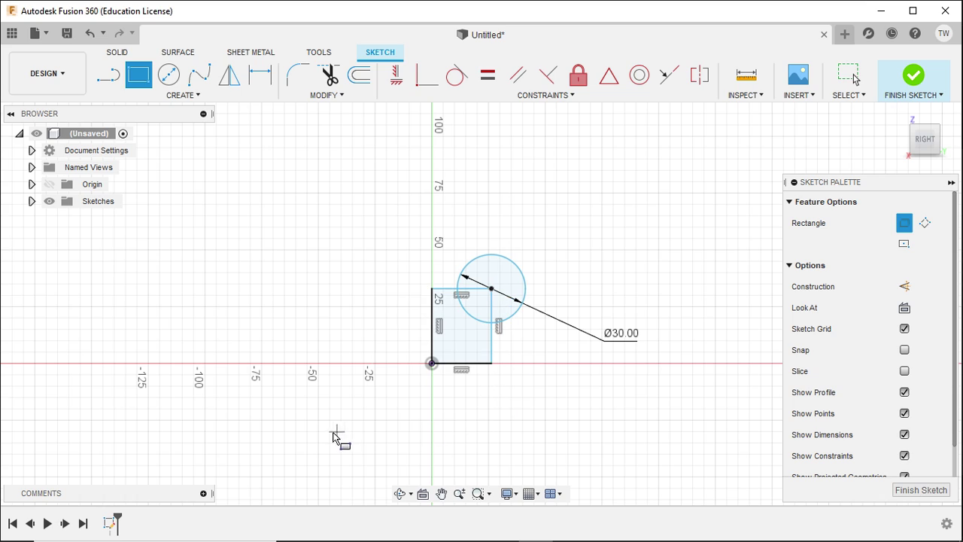
pyautogui.press('Escape')
pyautogui.click(432, 364)
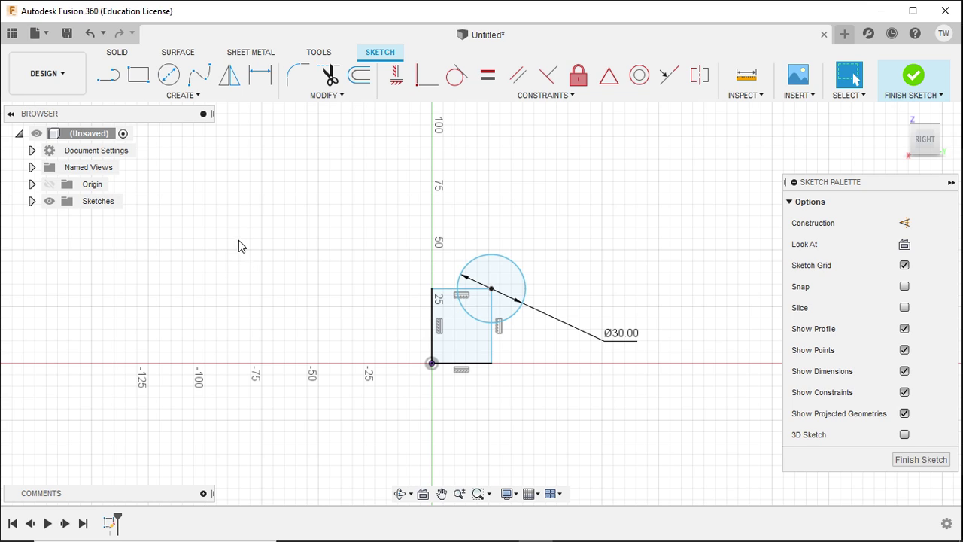
# Dimension both the height and the width of the rectangle as 30 mm.
pyautogui.press('d')
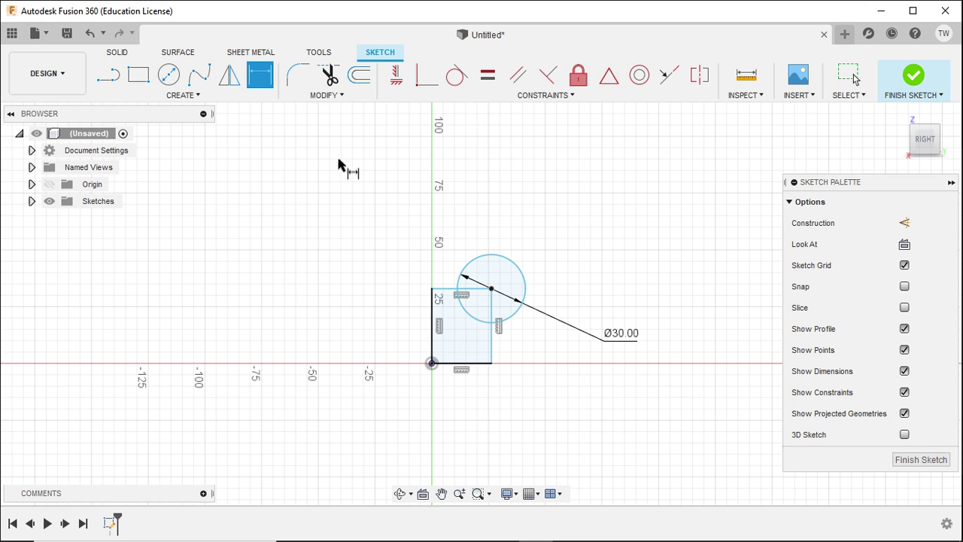
pyautogui.click(433, 329)
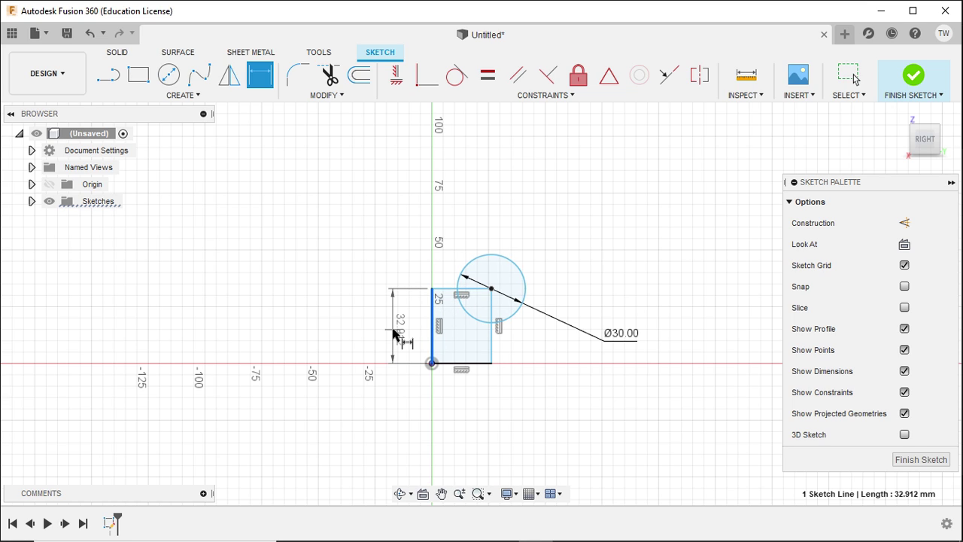
pyautogui.click(393, 331)
pyautogui.write('30')
pyautogui.press('Return')
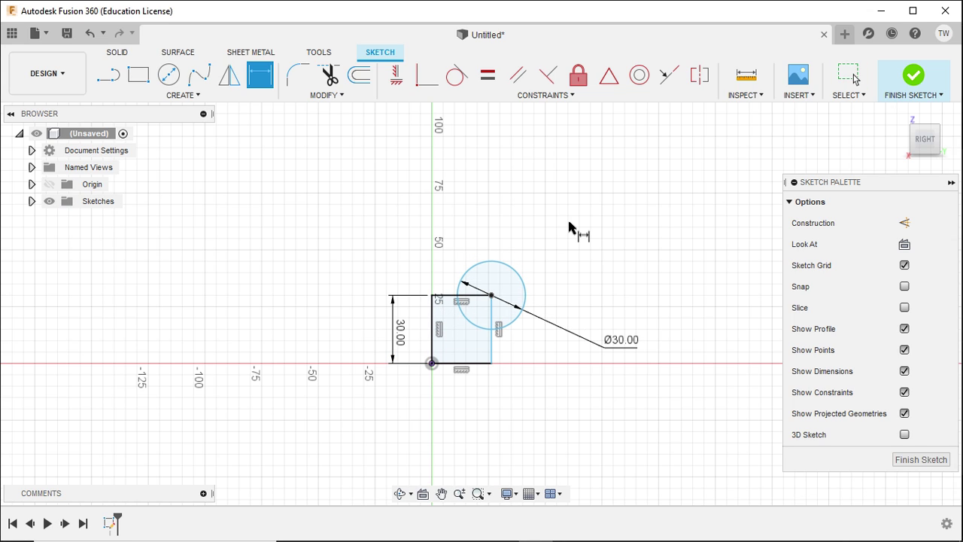
pyautogui.click(453, 300)
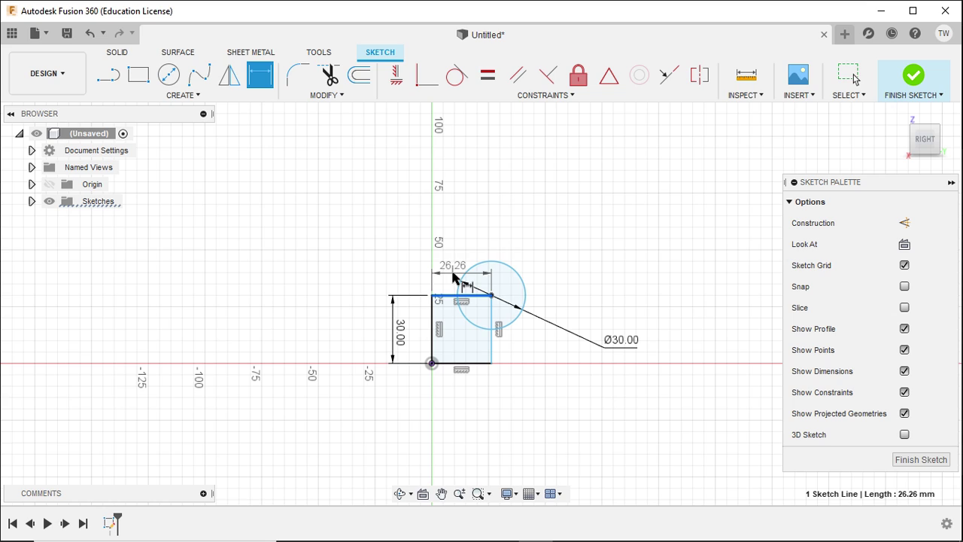
pyautogui.click(458, 267)
pyautogui.write('30')
pyautogui.press('Return')
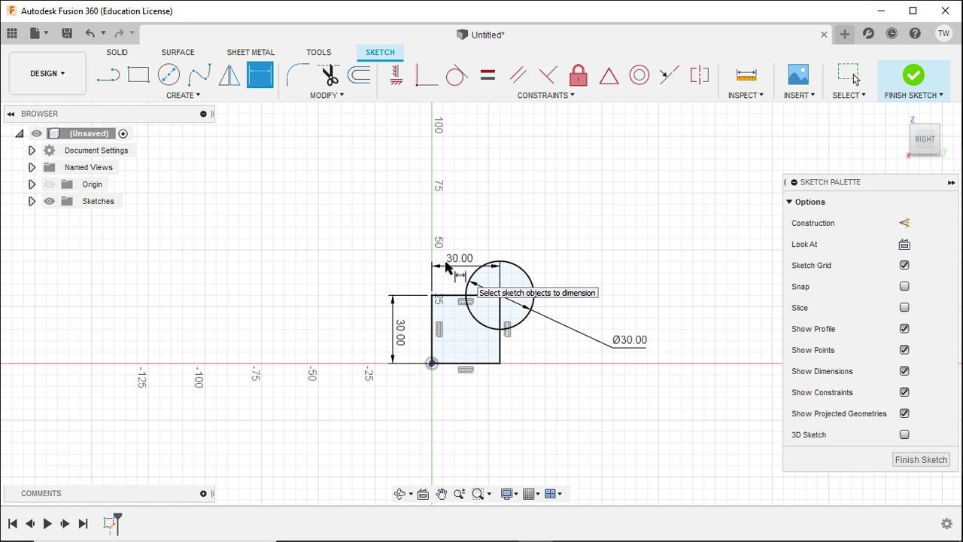
pyautogui.click(166, 100)
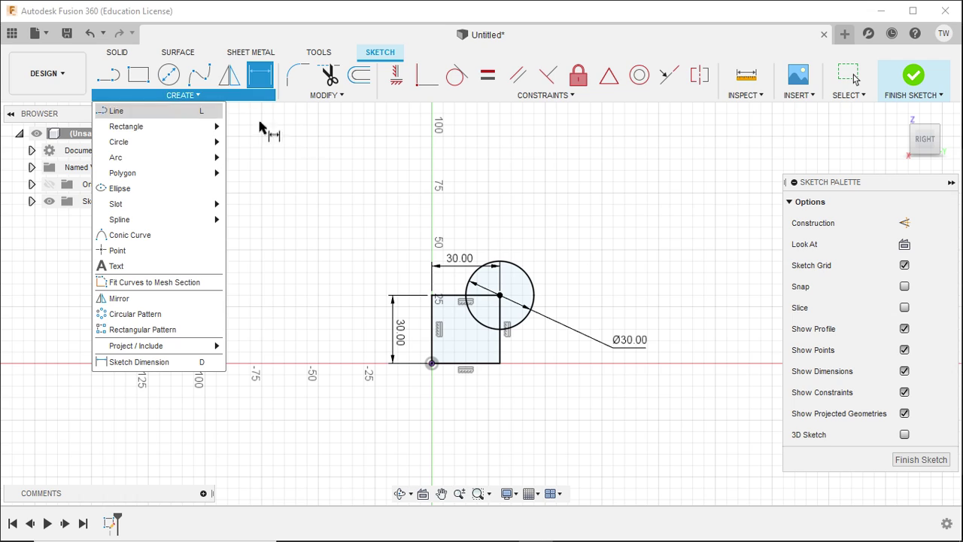
pyautogui.click(912, 77)
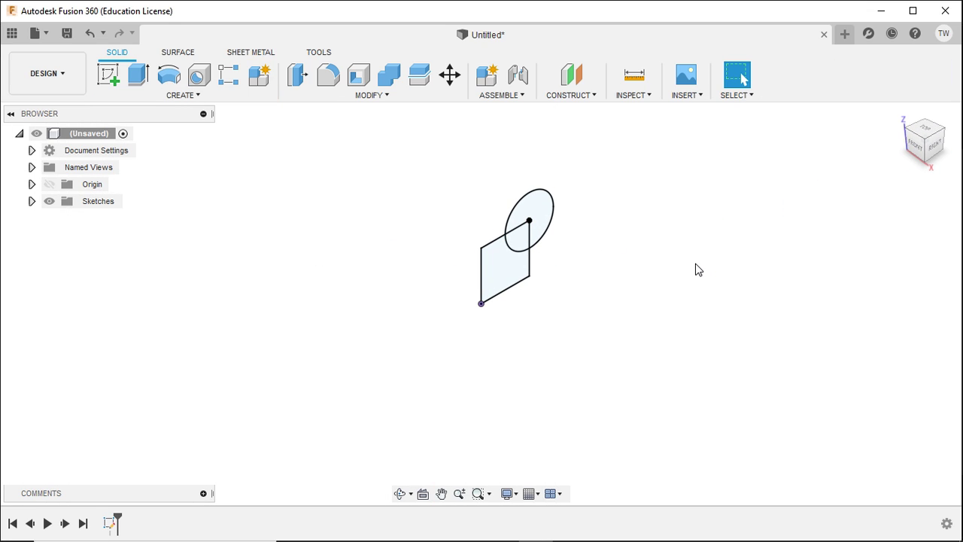
pyautogui.doubleClick(108, 526)
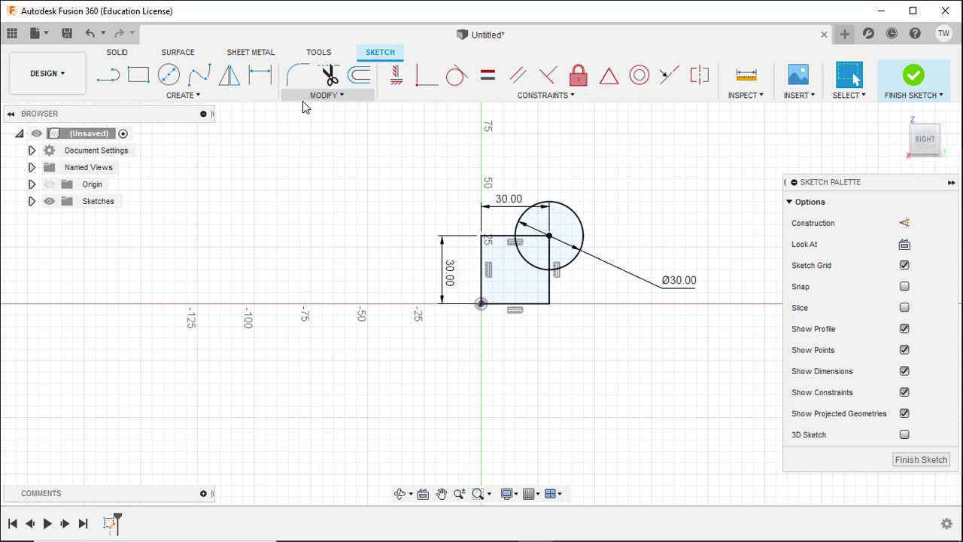
# Trim the rectangle's edge segments inside the circle and the circle's arc inside the rectangle, leaving one closed outline.
pyautogui.click(328, 75)
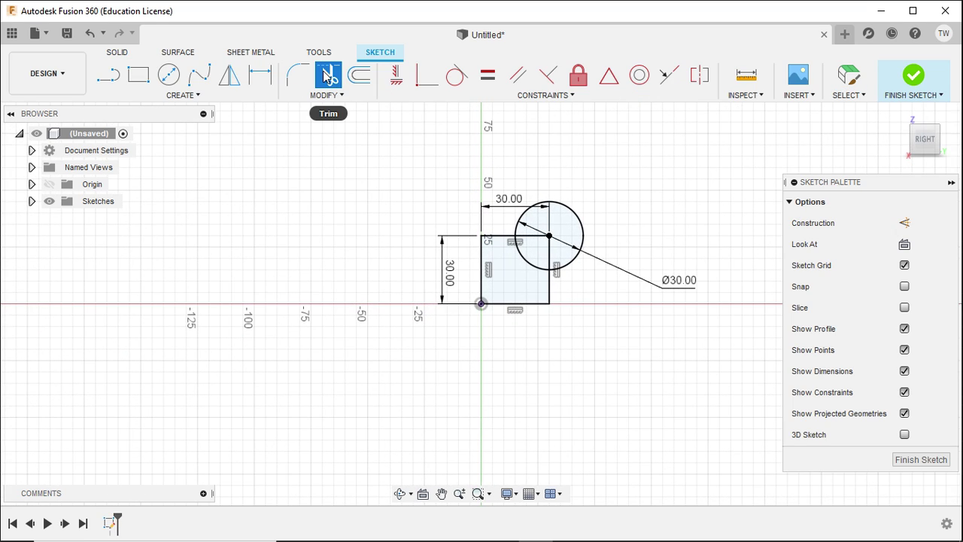
pyautogui.scroll(1, 525, 179)
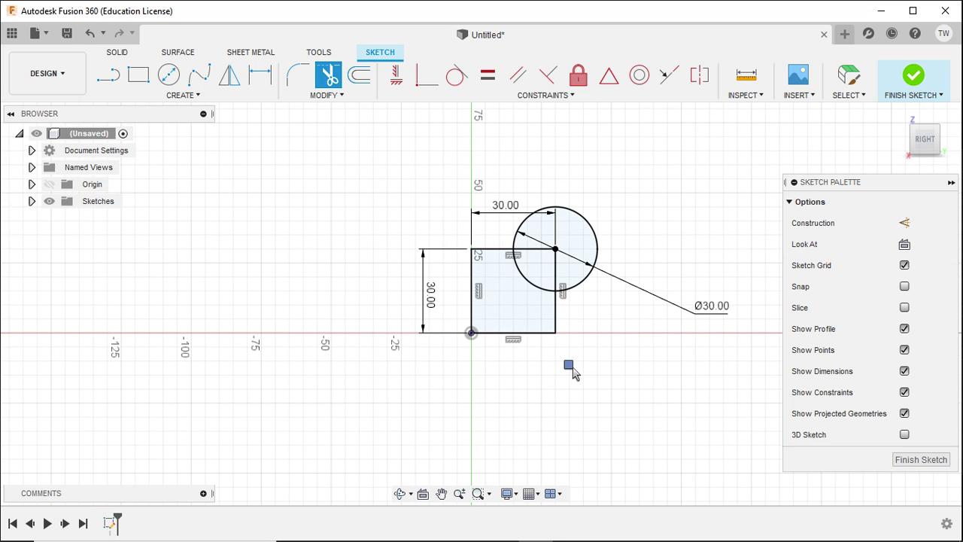
pyautogui.click(535, 251)
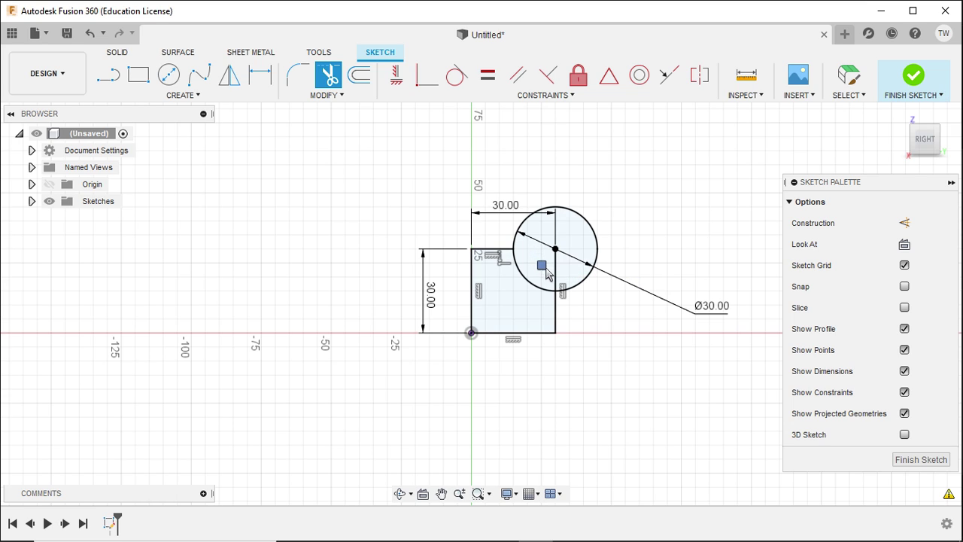
pyautogui.click(549, 269)
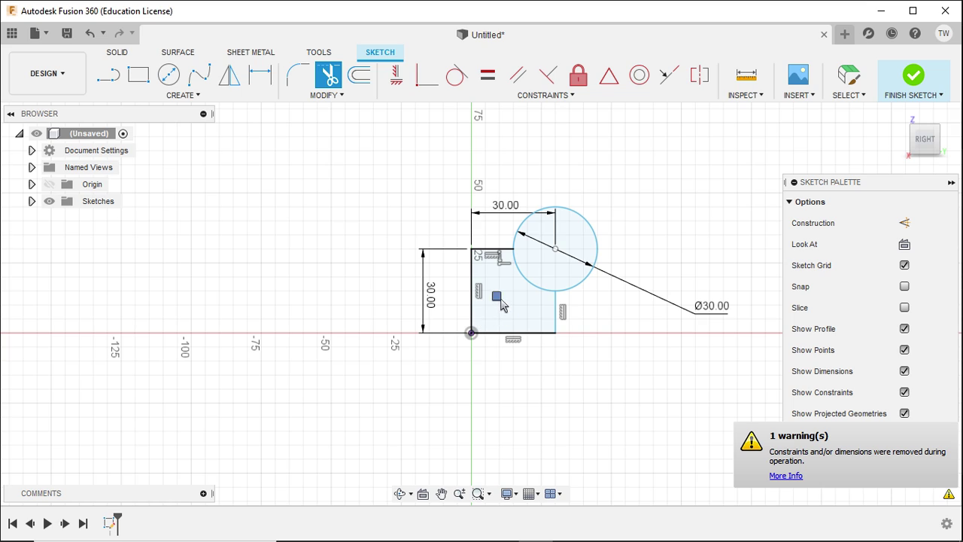
pyautogui.click(521, 280)
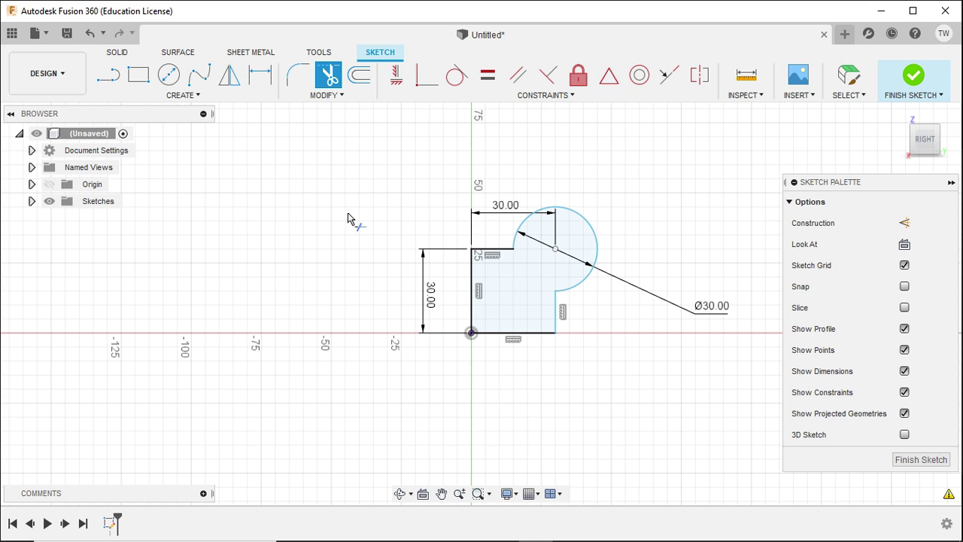
pyautogui.press('Escape')
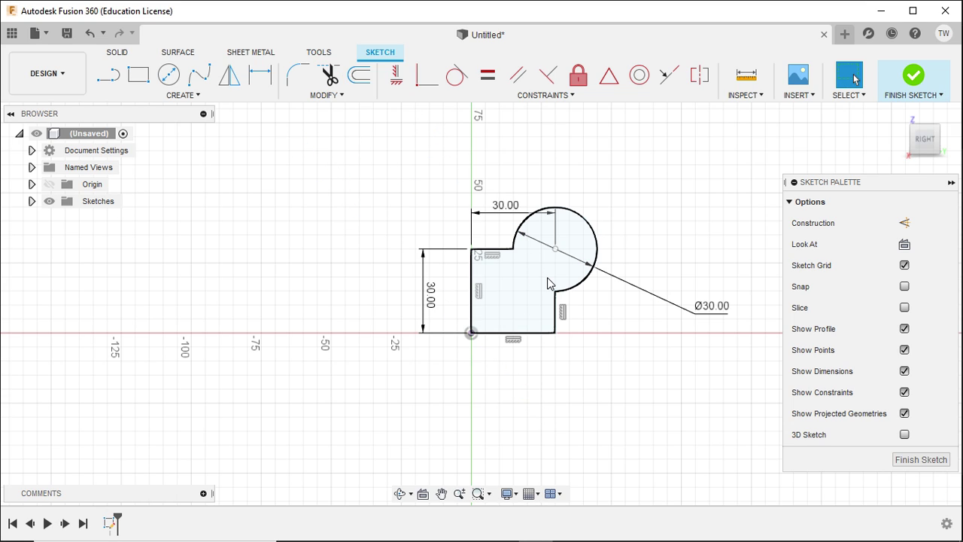
# Move the arc's lower endpoint sideways, and undo the move.
pyautogui.moveTo(559, 292)
pyautogui.mouseDown()
pyautogui.moveTo(564, 280)
pyautogui.moveTo(547, 301)
pyautogui.moveTo(578, 280)
pyautogui.moveTo(543, 298)
pyautogui.moveTo(544, 357)
pyautogui.mouseUp()
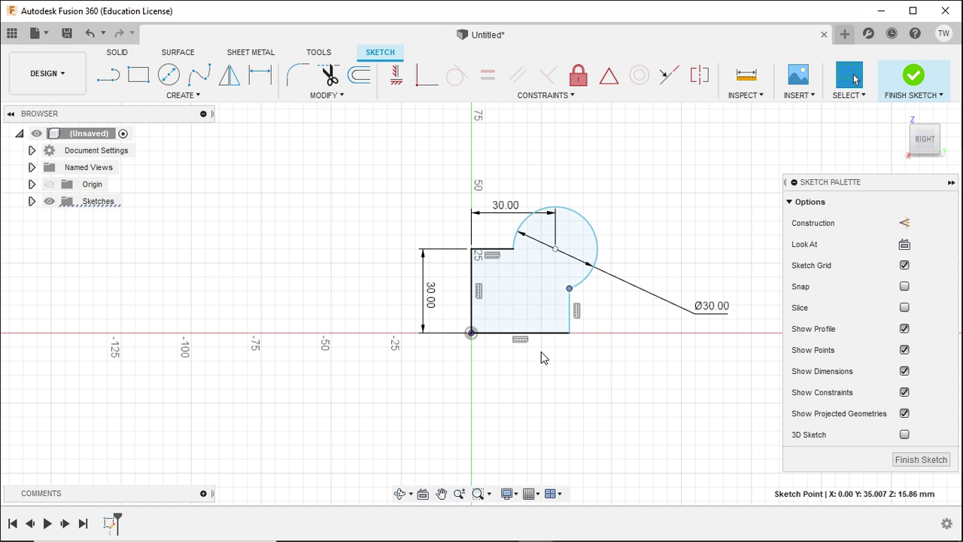
pyautogui.hotkey('ctrl', 'z')
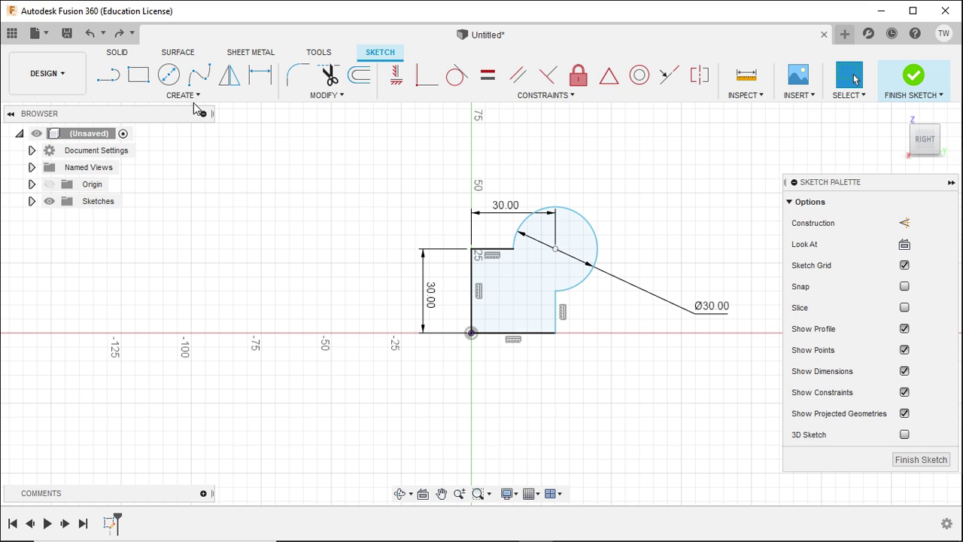
pyautogui.click(259, 73)
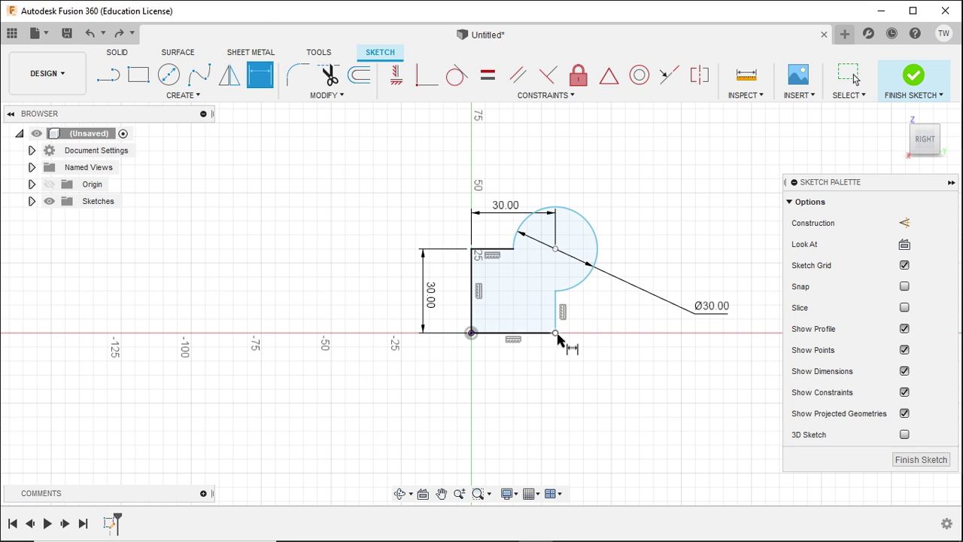
pyautogui.click(471, 333)
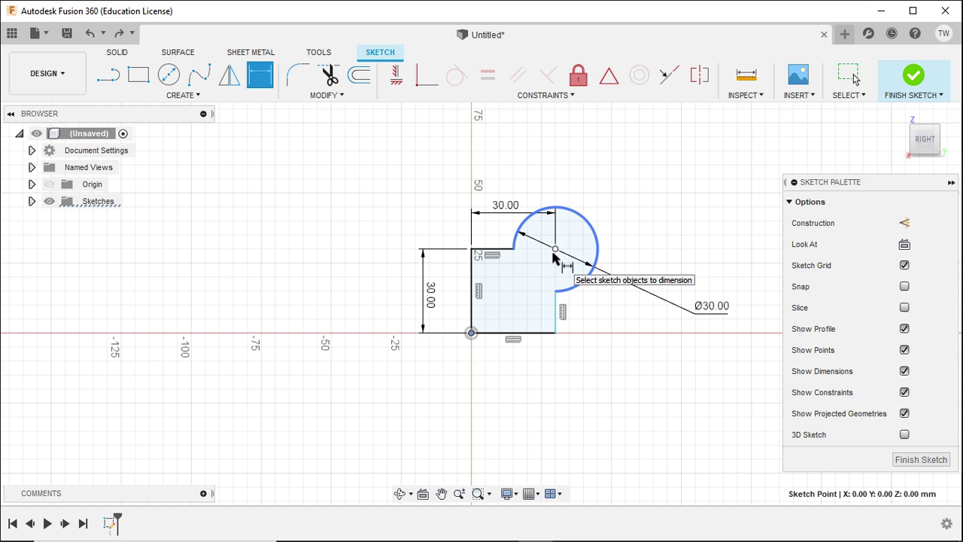
pyautogui.press('Escape')
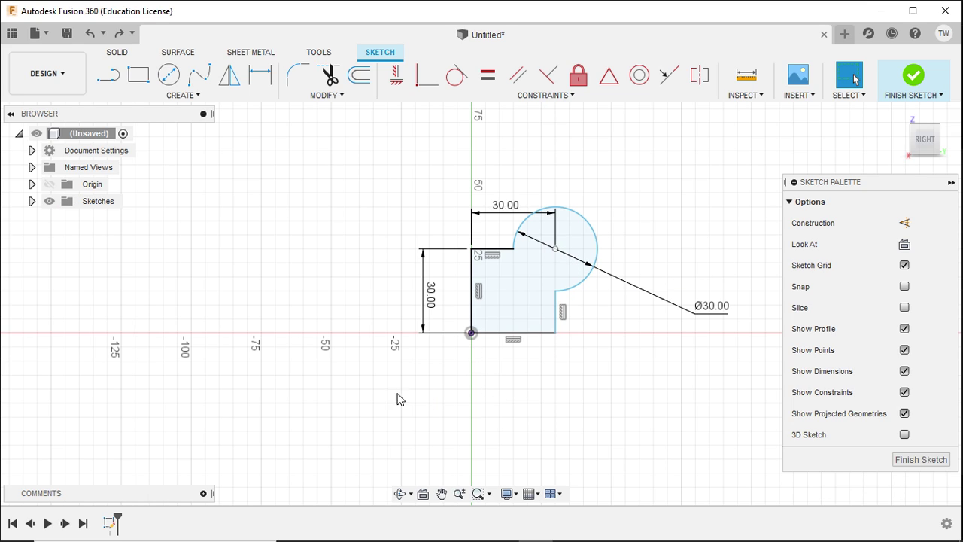
# Dimension the outline's lower horizontal edge as 30 mm.
pyautogui.click(260, 78)
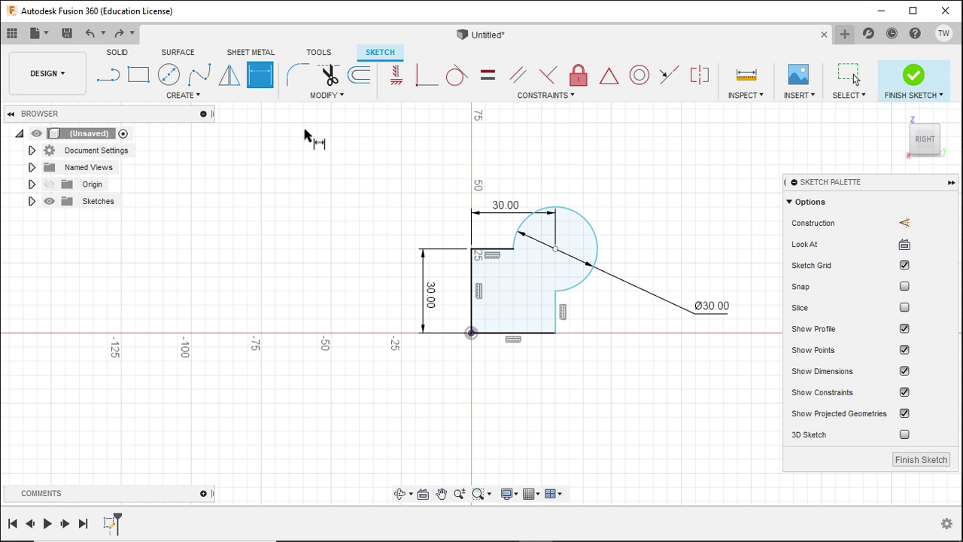
pyautogui.click(510, 335)
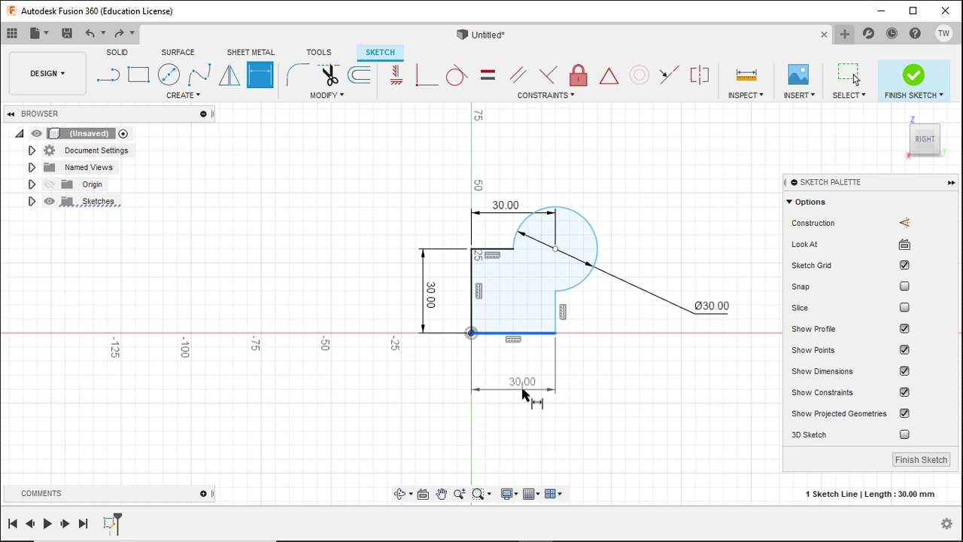
pyautogui.click(511, 399)
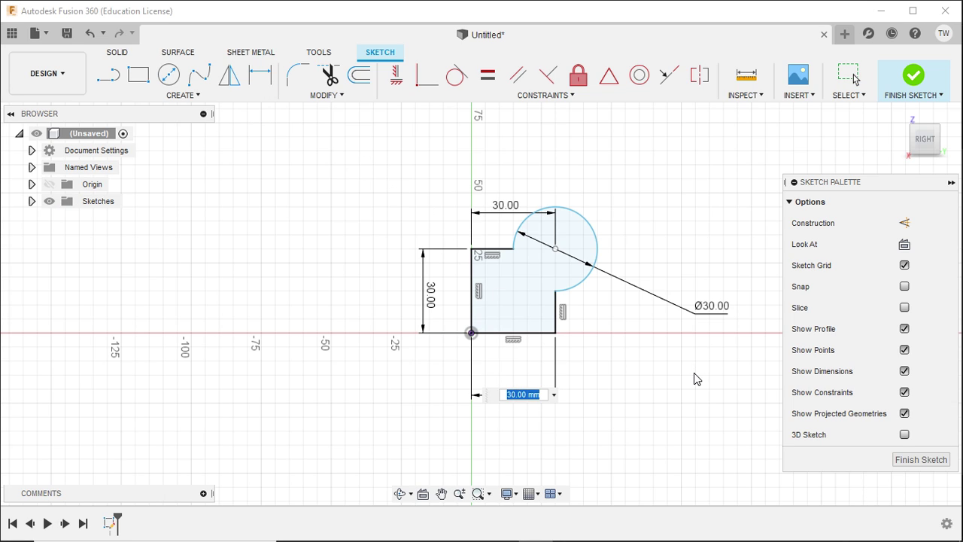
pyautogui.press('Return')
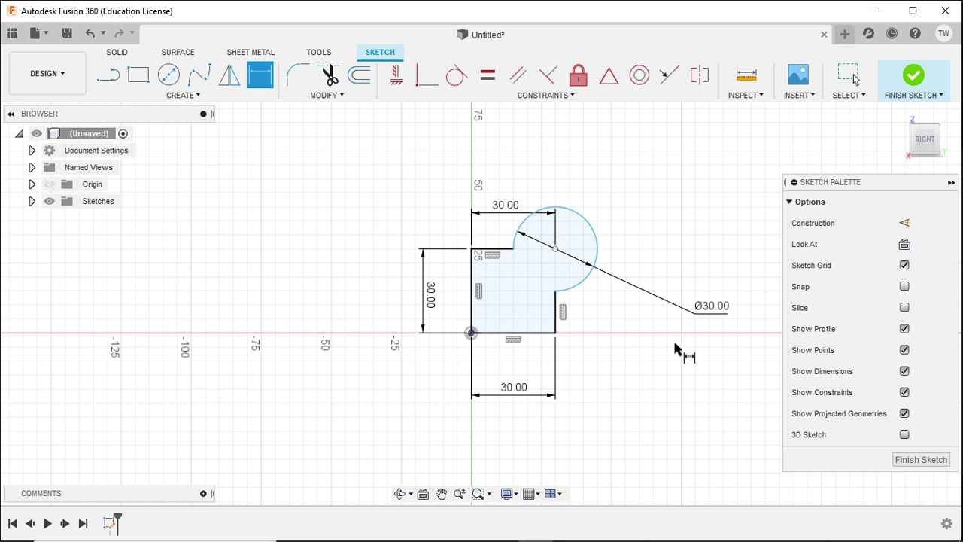
pyautogui.press('Escape')
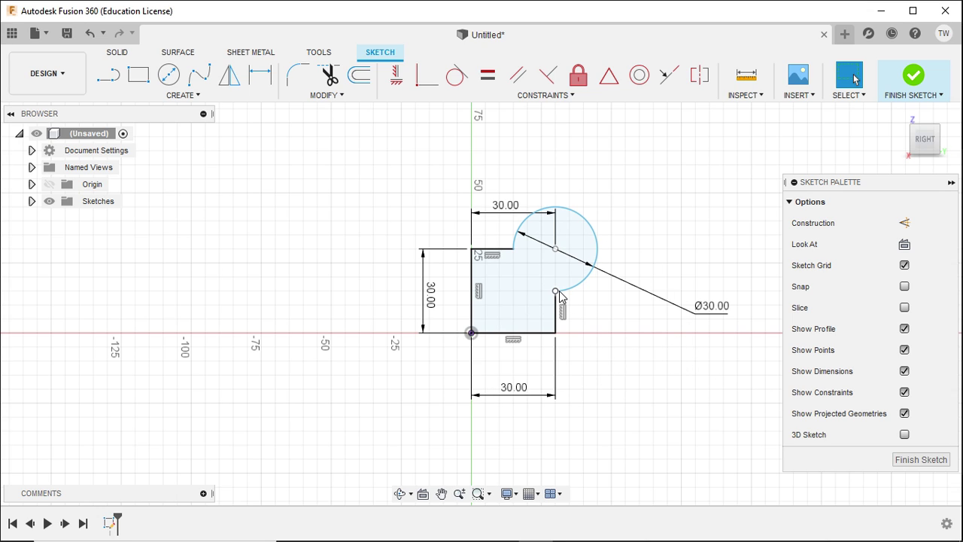
# Try to move the arc's lower endpoint along the vertical edge to test the remaining freedom.
pyautogui.moveTo(557, 294)
pyautogui.mouseDown()
pyautogui.moveTo(572, 243)
pyautogui.moveTo(576, 258)
pyautogui.moveTo(571, 216)
pyautogui.mouseUp()
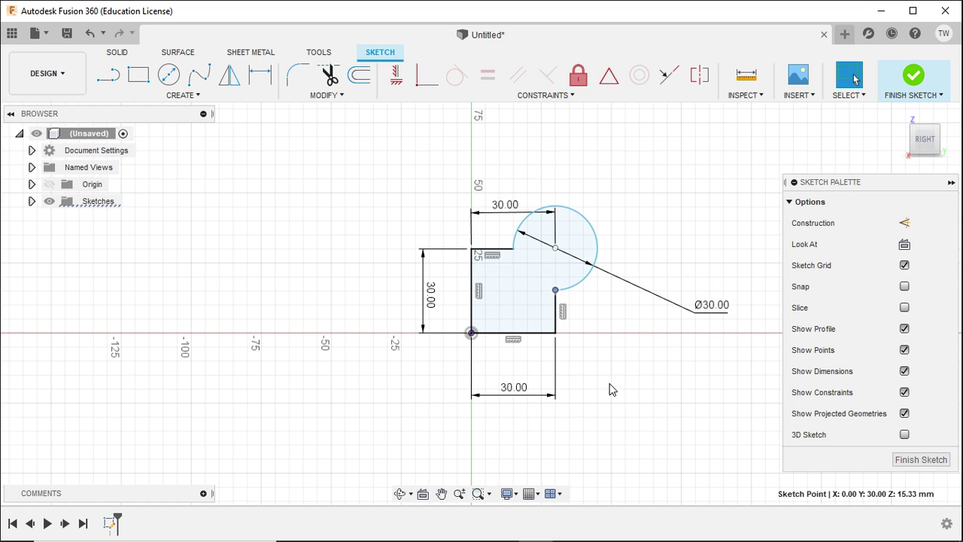
pyautogui.click(635, 384)
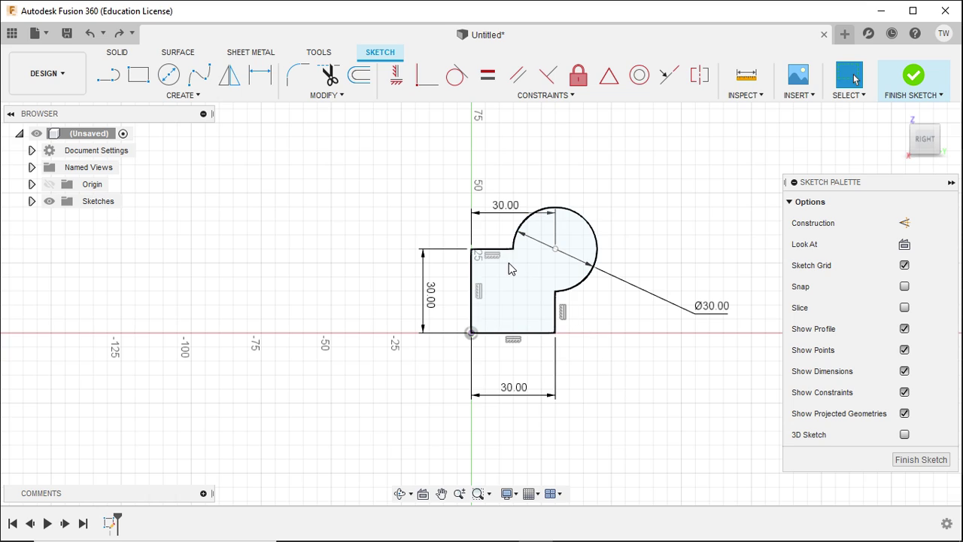
# Draw a construction line from the end of the short upper edge to the arc's centre.
pyautogui.click(108, 74)
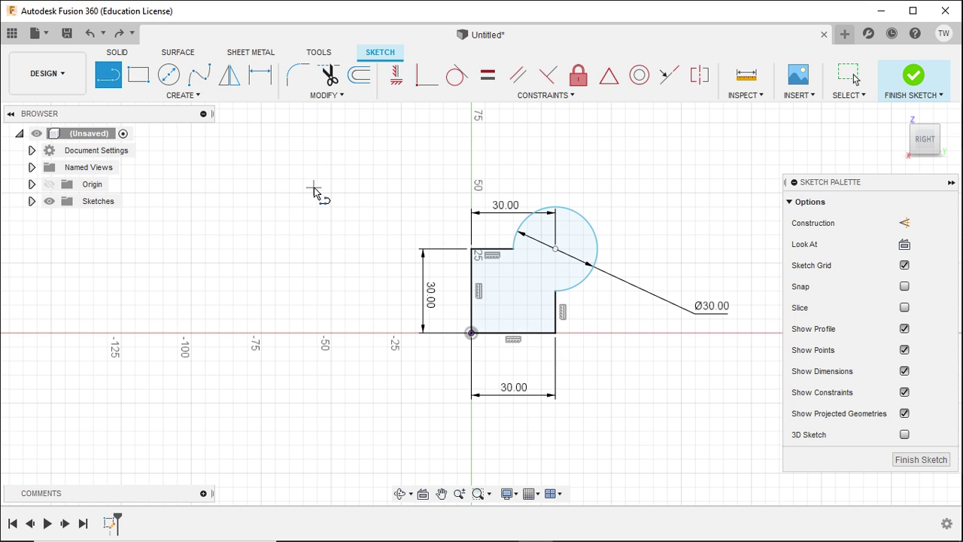
pyautogui.click(906, 224)
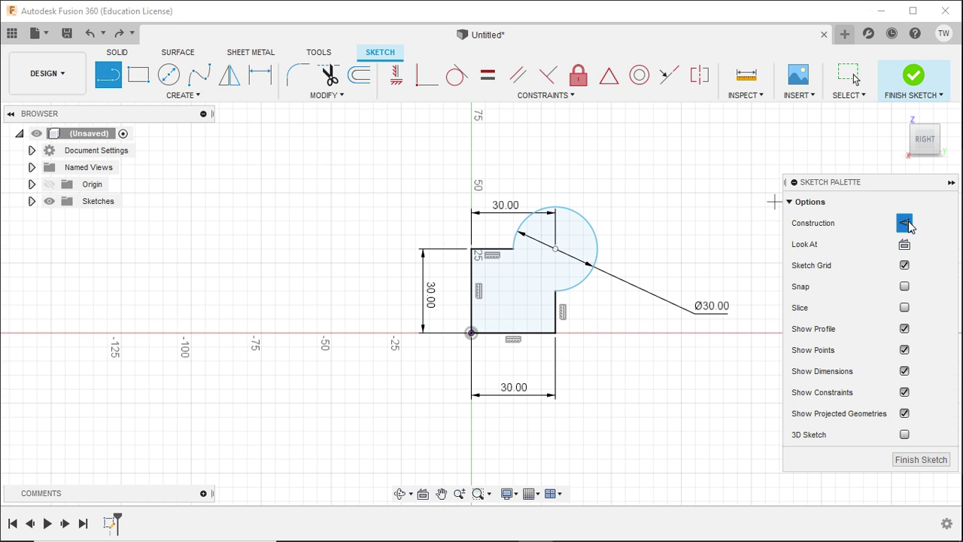
pyautogui.click(515, 248)
pyautogui.click(555, 249)
pyautogui.click(556, 252)
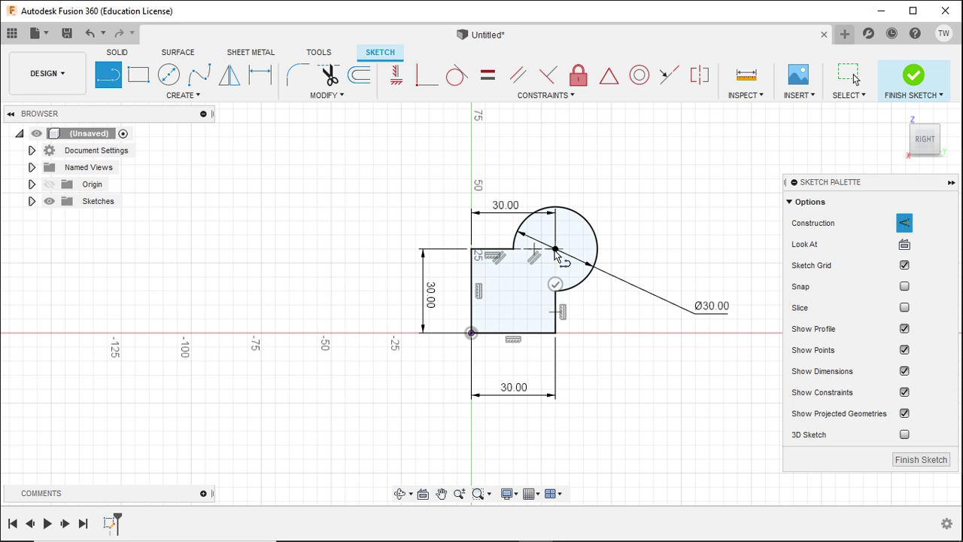
pyautogui.press('Escape')
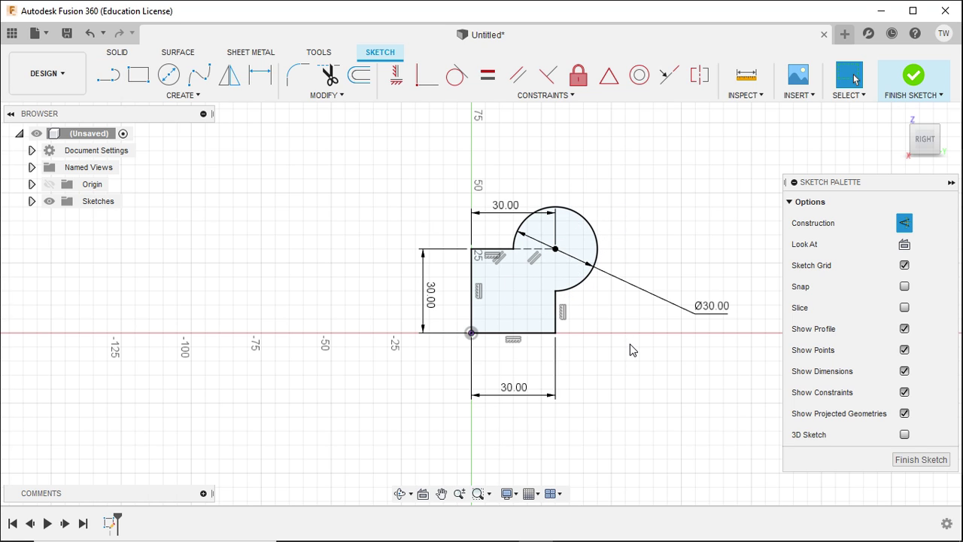
# Check the parallel constraint between the upper edge and the construction line, and finish the sketch.
pyautogui.scroll(2, 521, 250)
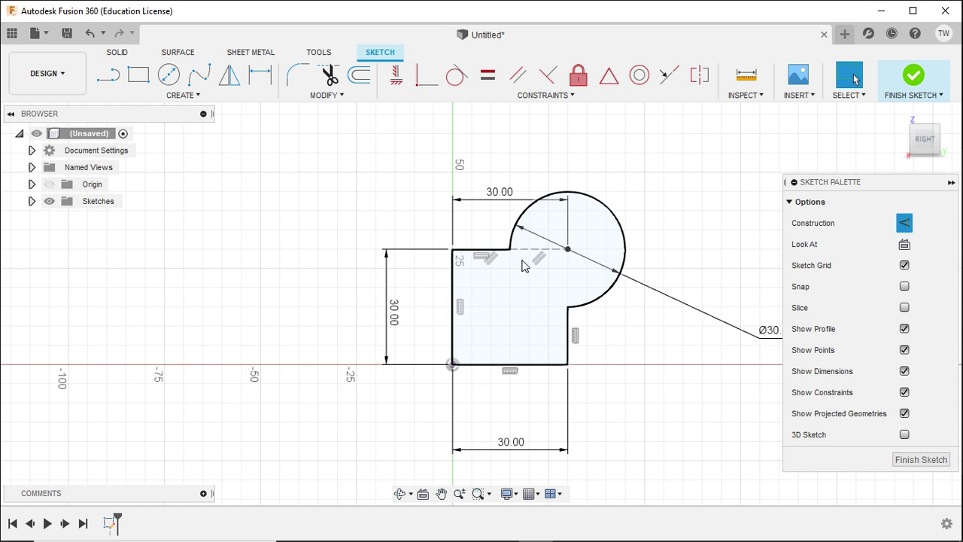
pyautogui.scroll(2, 541, 253)
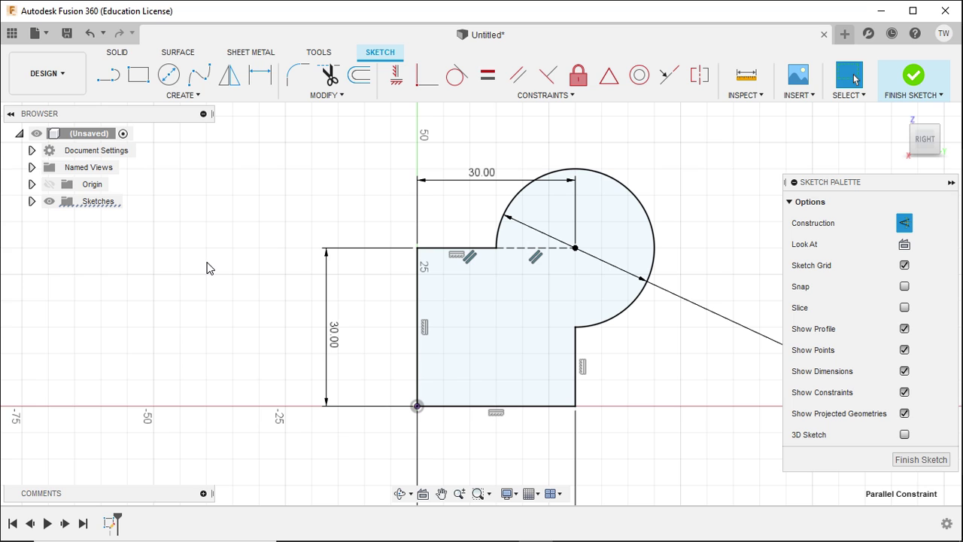
pyautogui.scroll(-1, 263, 269)
pyautogui.scroll(-3, 570, 265)
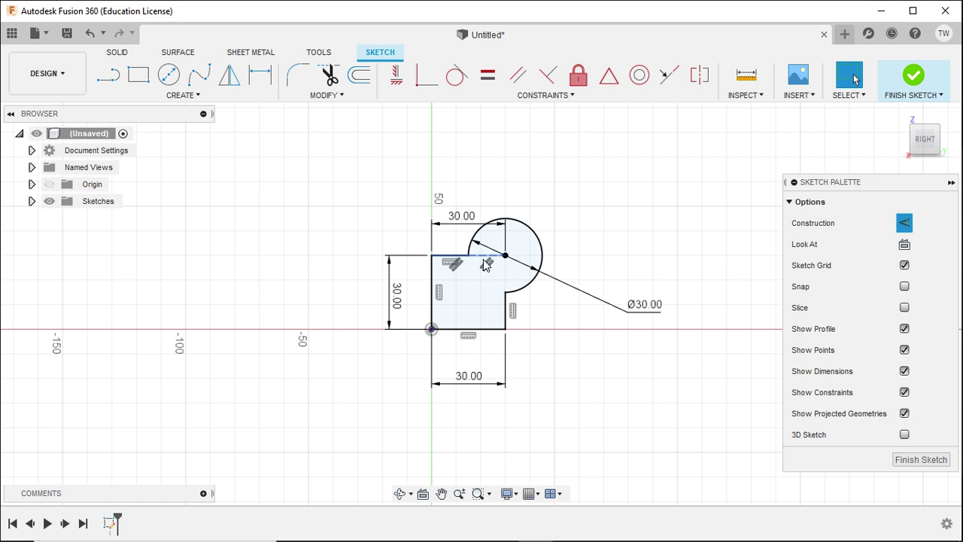
pyautogui.keyDown('shift'); pyautogui.moveTo(242, 250); pyautogui.dragTo(308, 273, button='middle'); pyautogui.keyUp('shift')
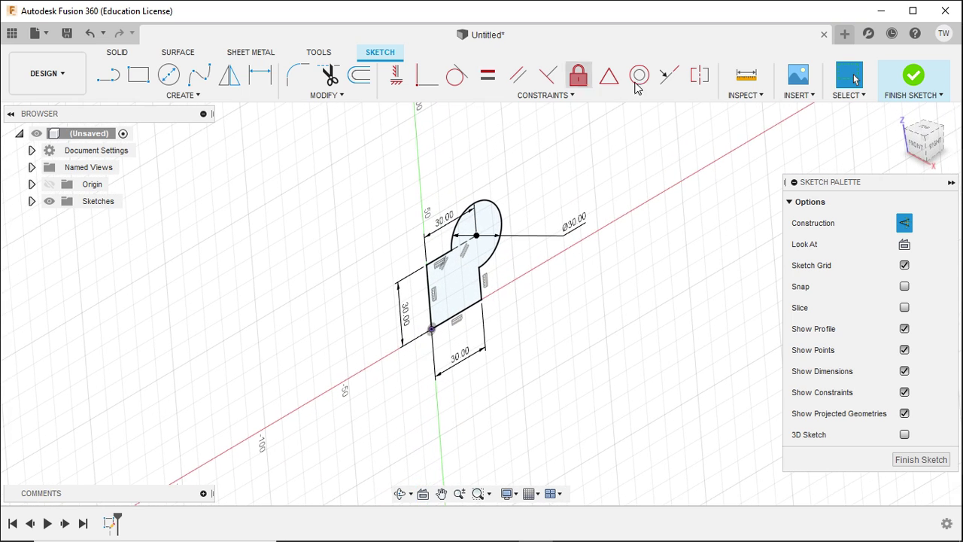
pyautogui.click(924, 82)
pyautogui.click(165, 97)
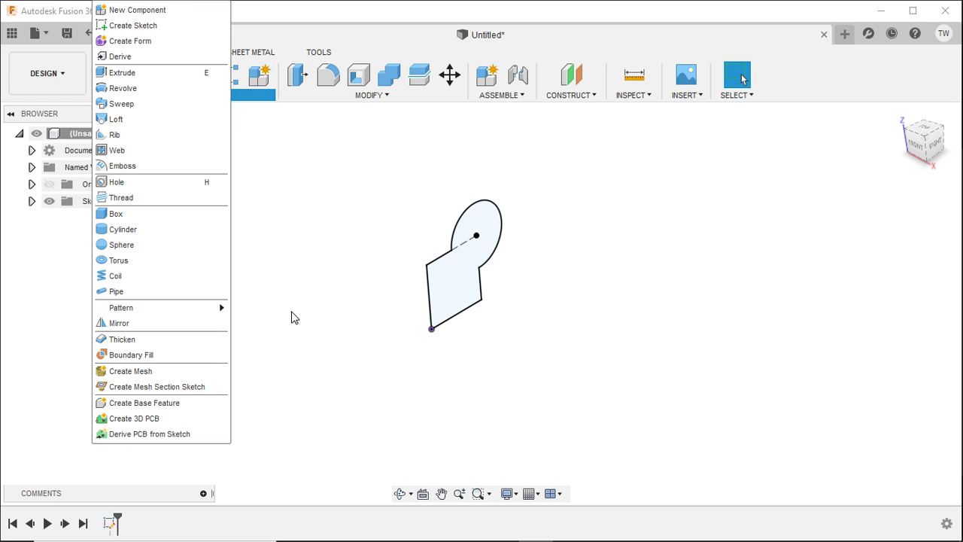
pyautogui.click(293, 319)
pyautogui.click(183, 96)
pyautogui.click(292, 277)
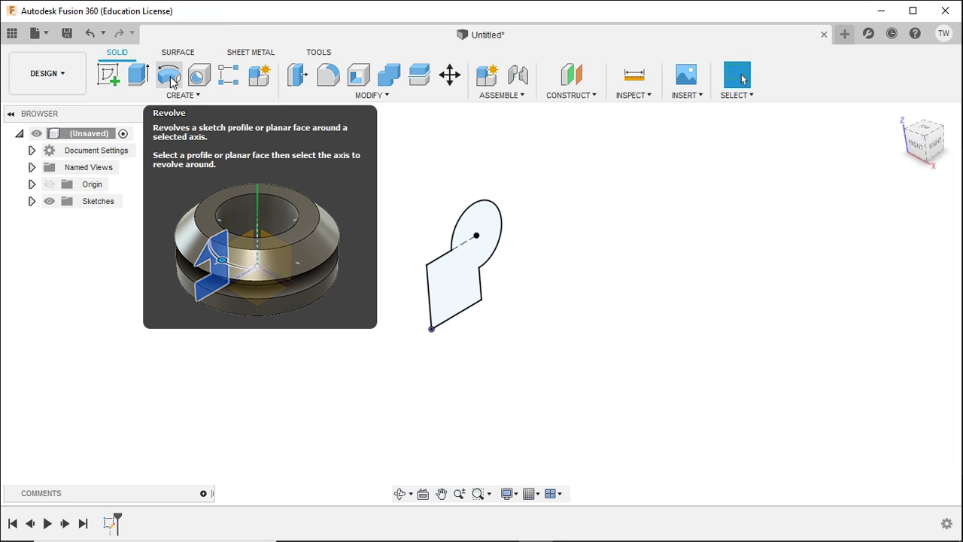
# Start a Revolve of the combined square-and-arc profile about the Z axis.
pyautogui.click(170, 78)
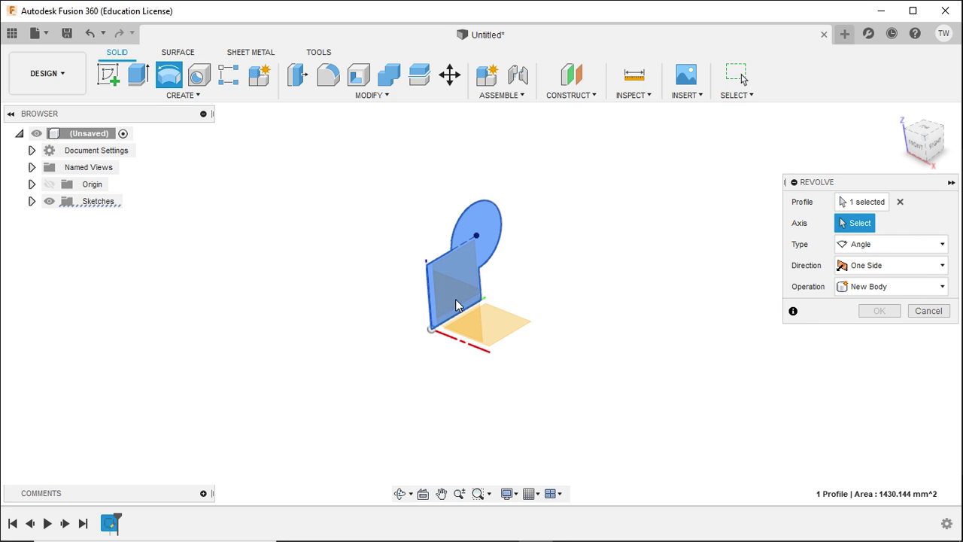
pyautogui.scroll(10, 430, 263)
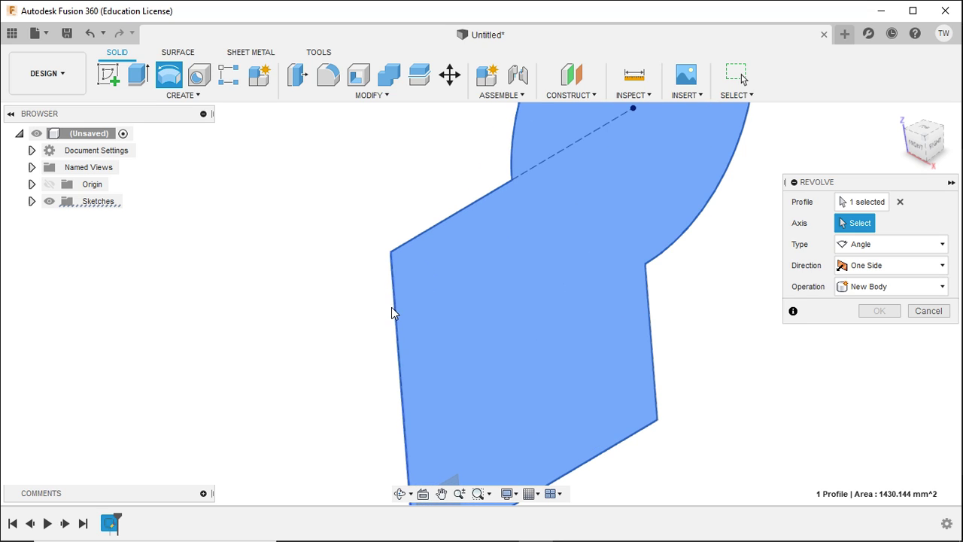
pyautogui.scroll(-4, 216, 138)
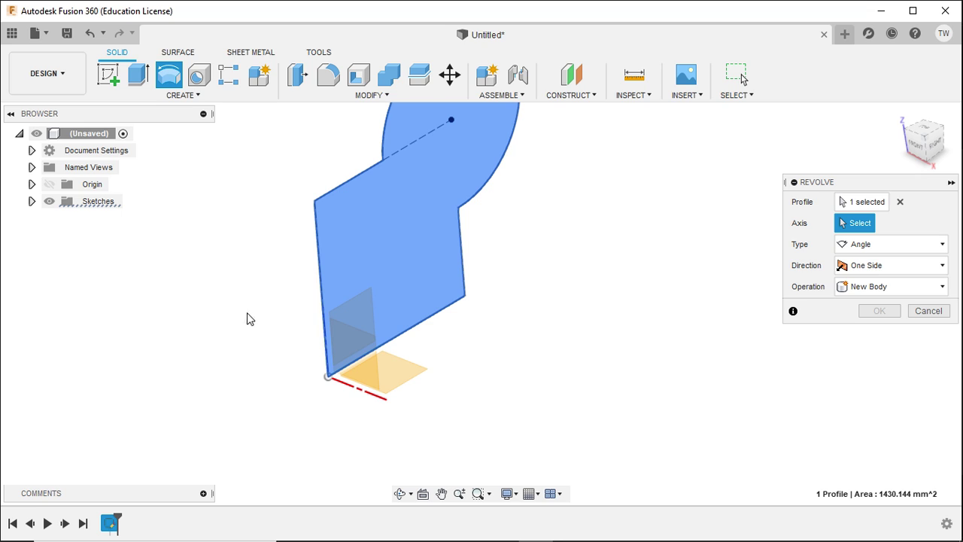
pyautogui.scroll(3, 292, 357)
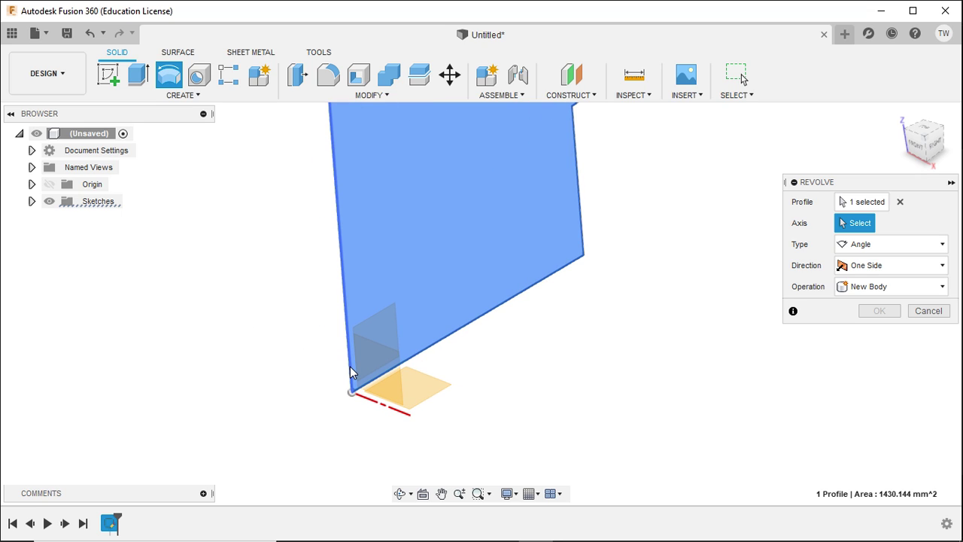
pyautogui.keyDown('shift'); pyautogui.moveTo(351, 389); pyautogui.dragTo(302, 422, button='middle'); pyautogui.keyUp('shift')
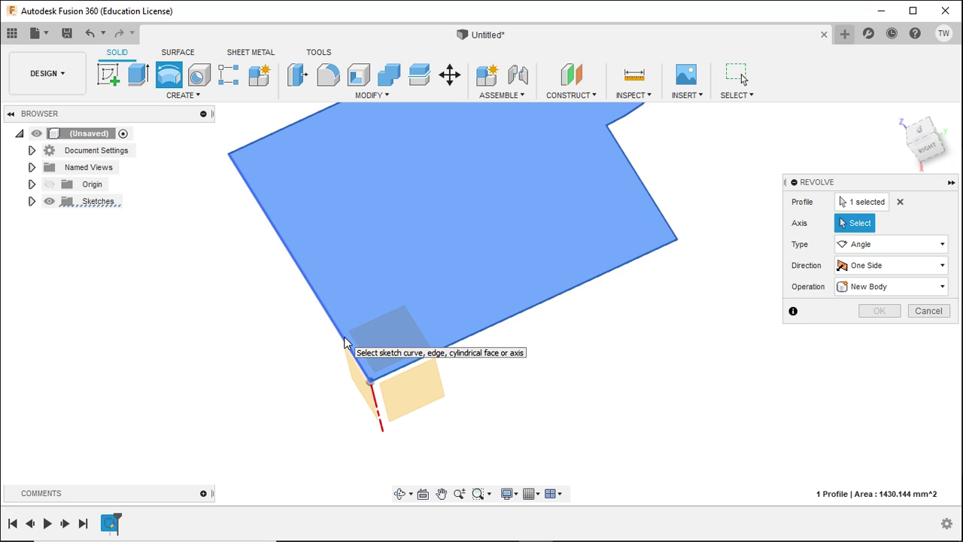
pyautogui.click(344, 341)
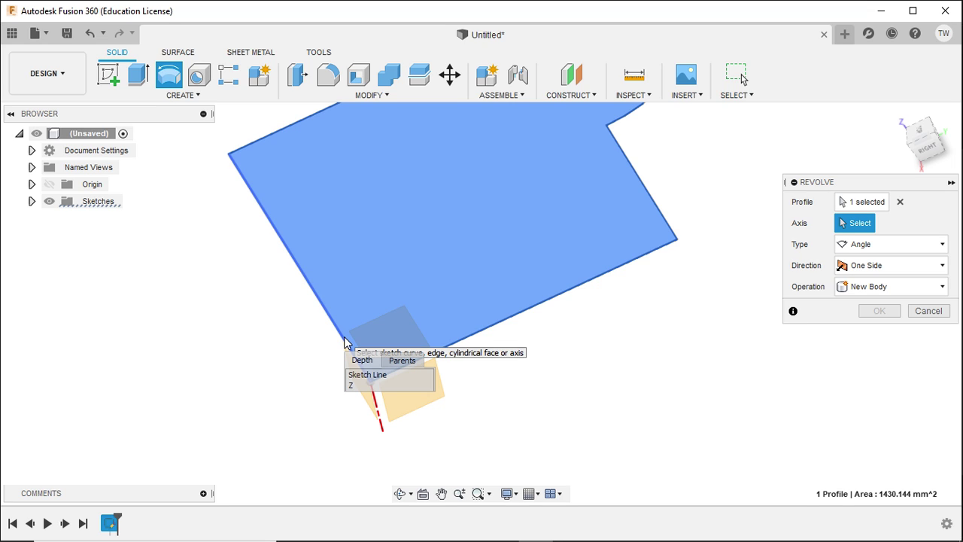
pyautogui.click(353, 387)
# Try partial angles on the one-sided revolve, entering 180° and then adjusting it to 315°.
pyautogui.scroll(-5, 526, 264)
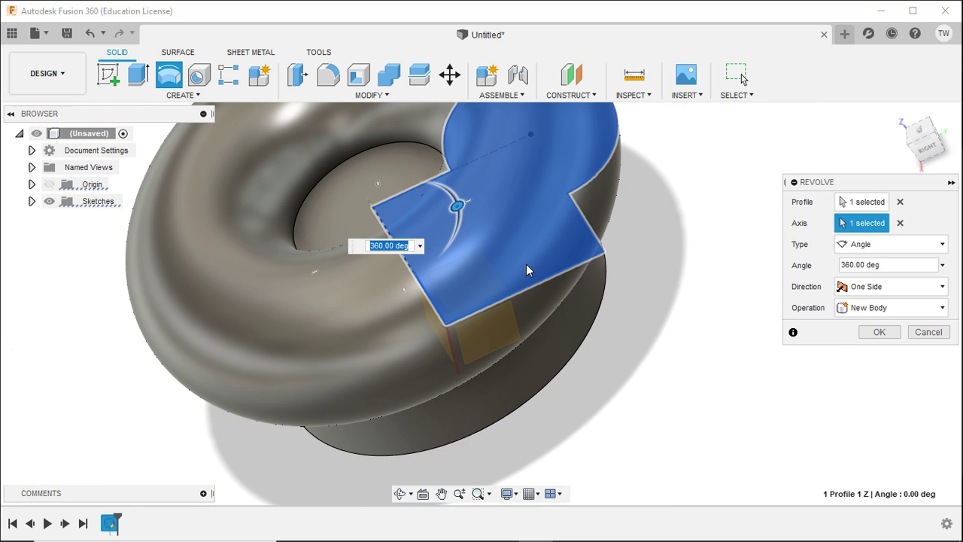
pyautogui.keyDown('shift'); pyautogui.moveTo(526, 270); pyautogui.dragTo(614, 317, button='middle'); pyautogui.keyUp('shift')
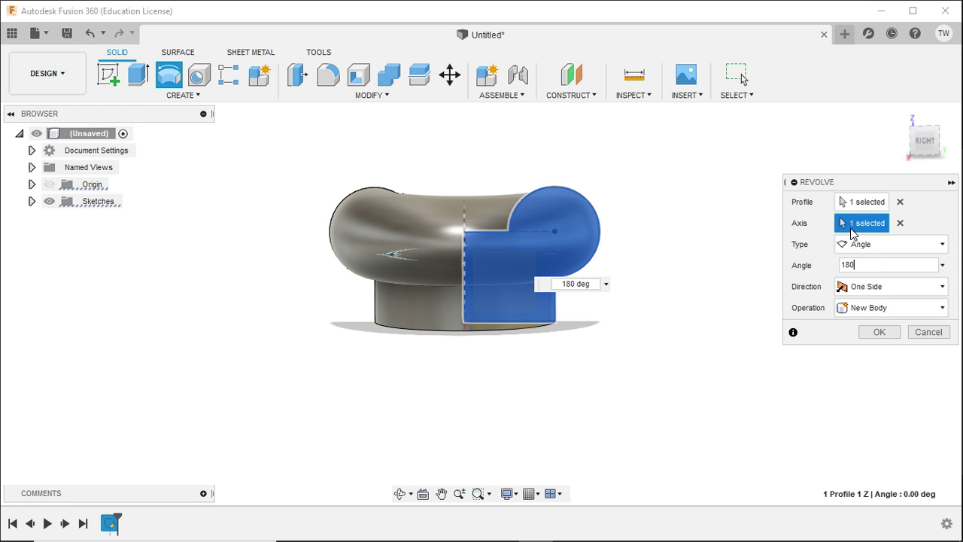
pyautogui.keyDown('shift'); pyautogui.moveTo(615, 332); pyautogui.dragTo(553, 226, button='middle'); pyautogui.keyUp('shift')
pyautogui.moveTo(541, 206); pyautogui.dragTo(628, 389)
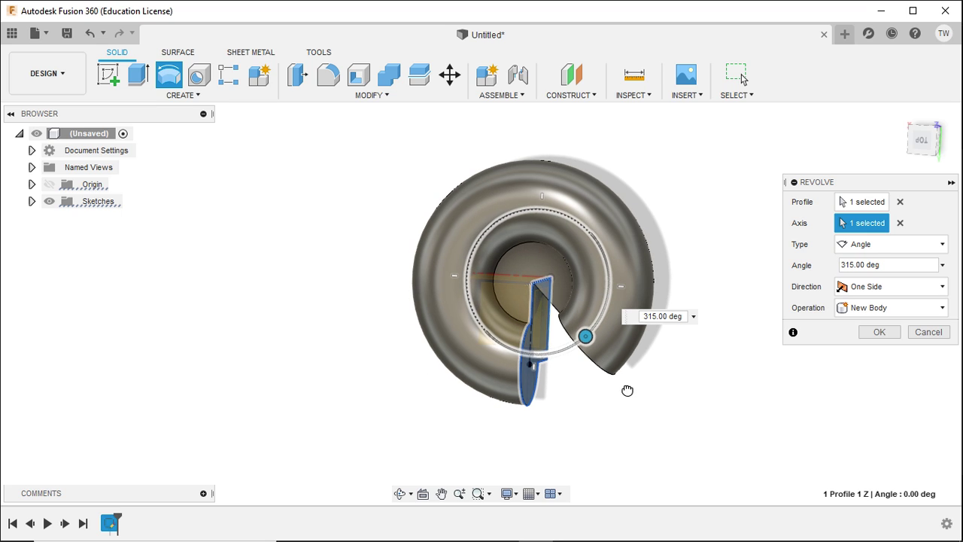
# Change the revolve direction to Symmetric and adjust its angle to 155°.
pyautogui.click(915, 291)
pyautogui.click(865, 336)
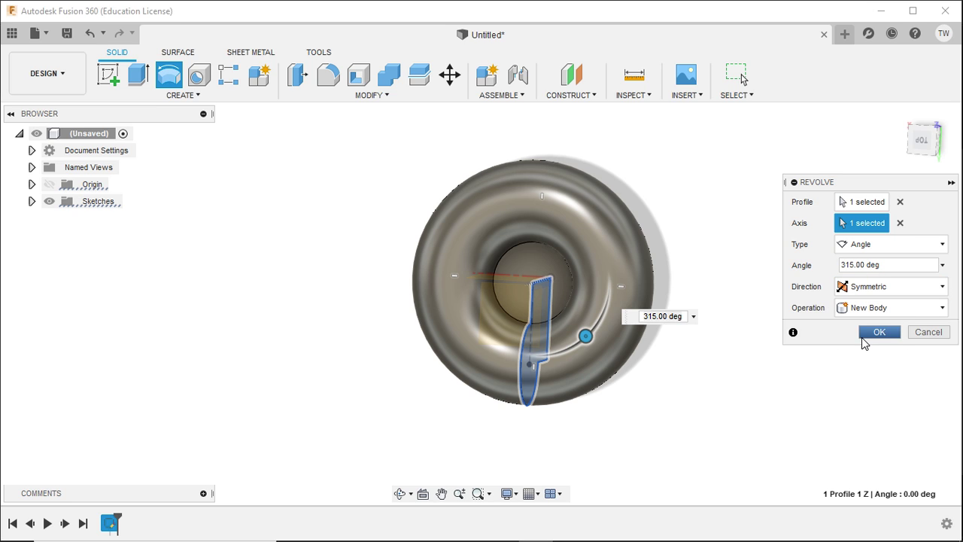
pyautogui.moveTo(579, 334); pyautogui.dragTo(625, 287)
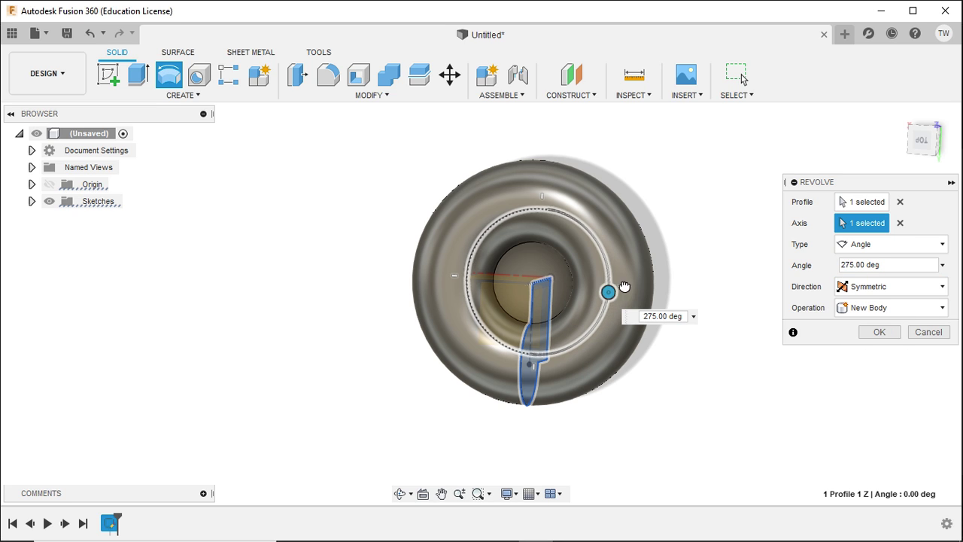
pyautogui.moveTo(587, 185); pyautogui.dragTo(511, 213)
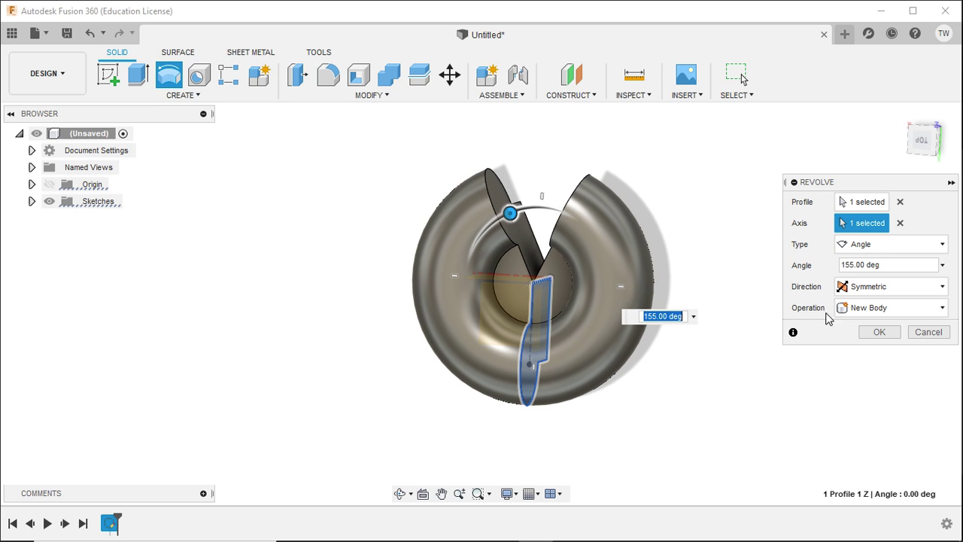
# Try the revolve direction Two Side with angles of 100° and 160°, and cancel the feature.
pyautogui.click(895, 287)
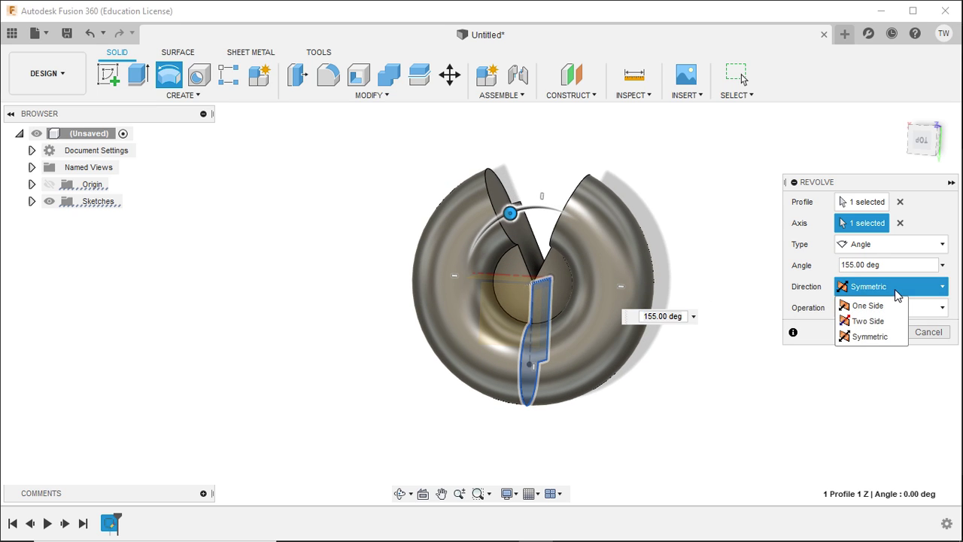
pyautogui.click(870, 337)
pyautogui.moveTo(510, 213); pyautogui.dragTo(473, 246)
pyautogui.moveTo(571, 217); pyautogui.dragTo(405, 274)
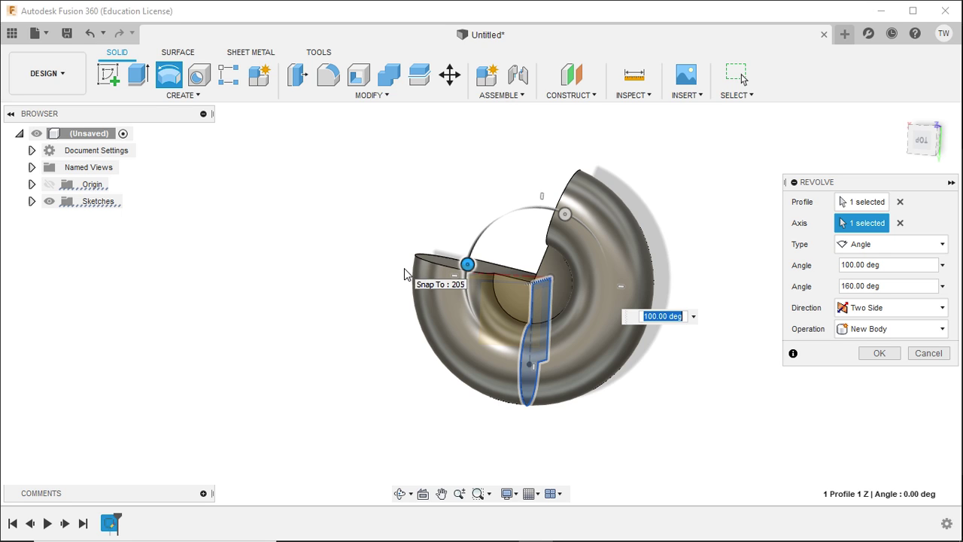
pyautogui.click(927, 353)
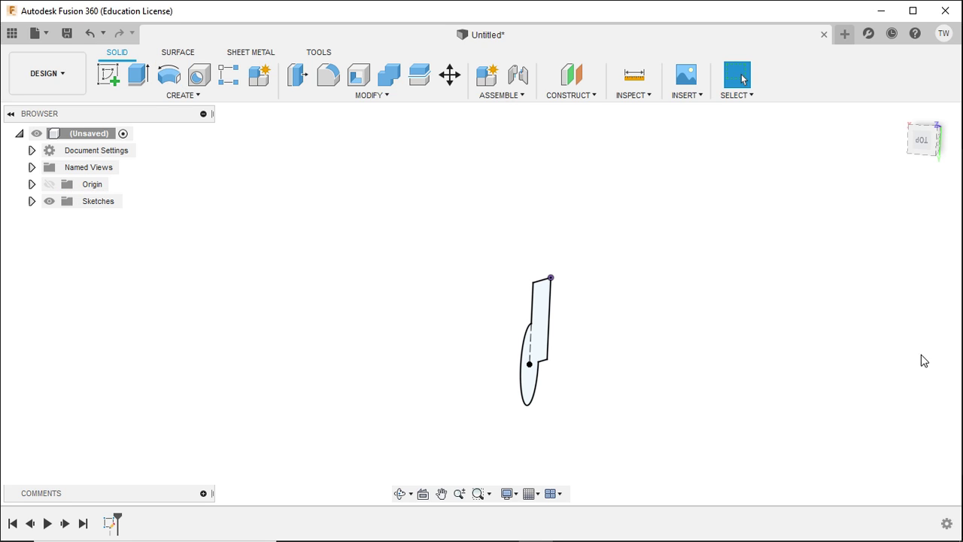
# Undo the sketch edits back to the untrimmed square and circle, and finish the sketch.
pyautogui.moveTo(676, 367)
pyautogui.keyDown('shift'); pyautogui.mouseDown(button='middle')
pyautogui.moveTo(632, 256)
pyautogui.moveTo(535, 277)
pyautogui.moveTo(550, 311)
pyautogui.mouseUp(button='middle'); pyautogui.keyUp('shift')
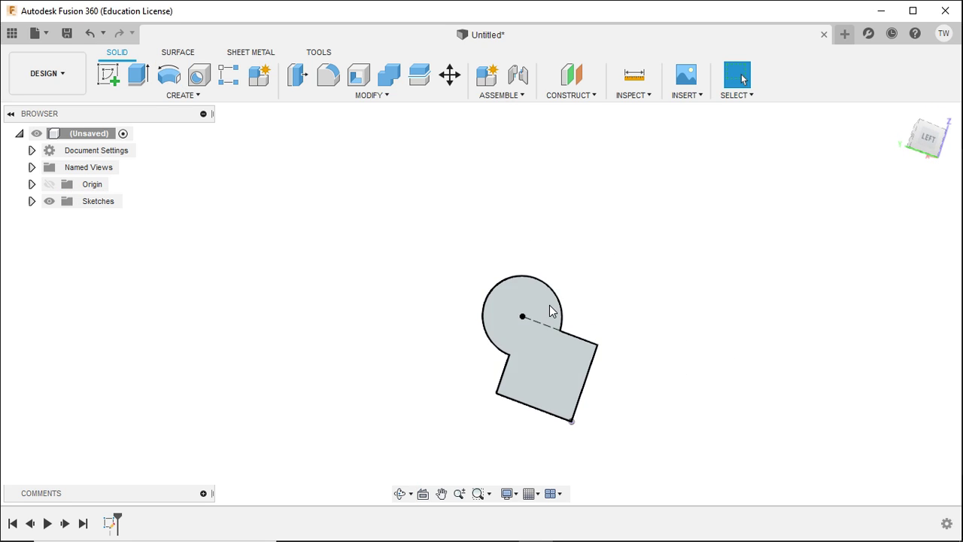
pyautogui.hotkey('ctrl', 'z')
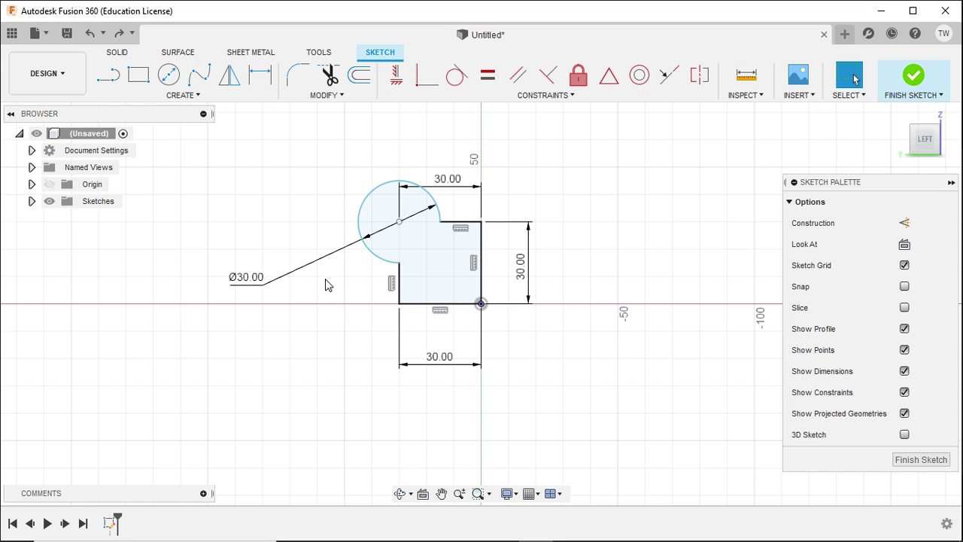
pyautogui.moveTo(320, 308)
pyautogui.keyDown('shift'); pyautogui.mouseDown(button='middle')
pyautogui.moveTo(354, 324)
pyautogui.moveTo(331, 349)
pyautogui.mouseUp(button='middle'); pyautogui.keyUp('shift')
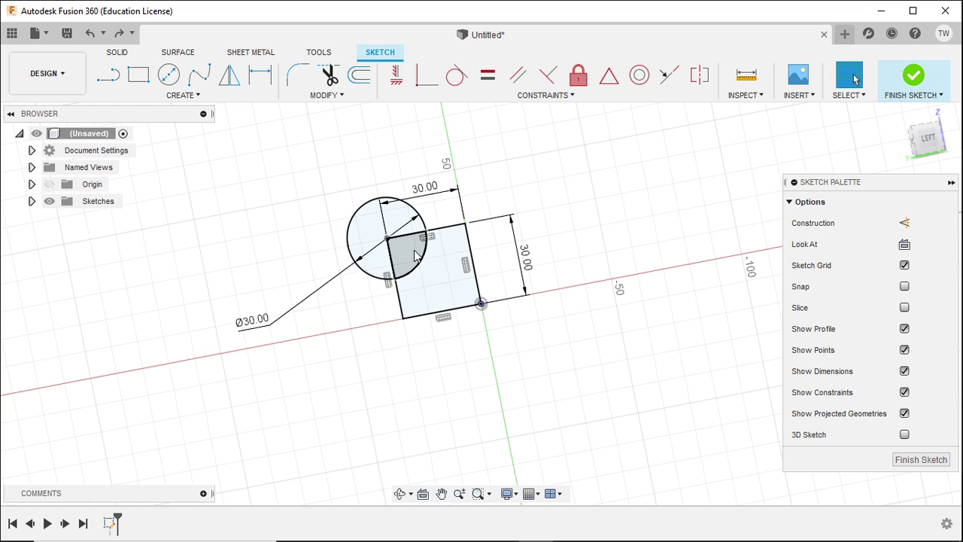
pyautogui.click(914, 75)
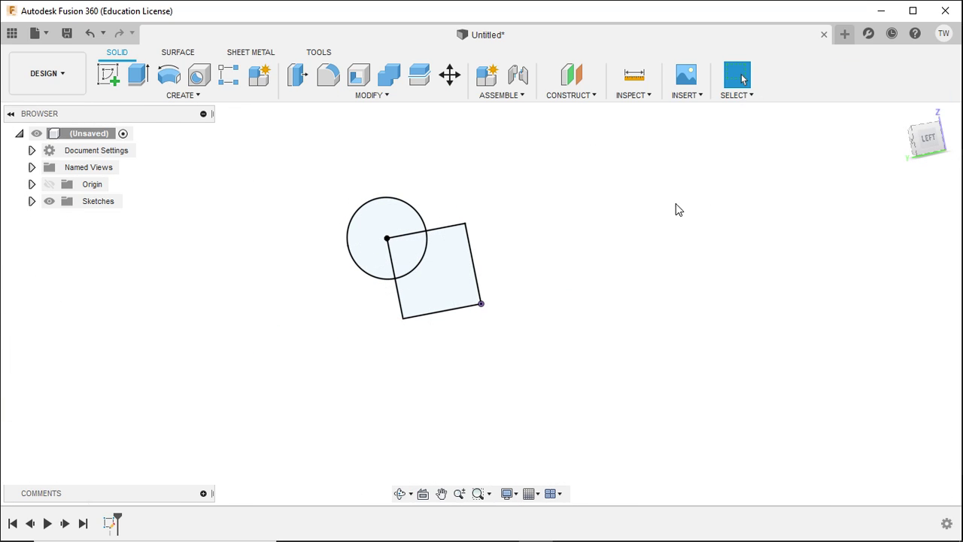
# Try revolving the square region outside the circle about the square's vertical edge that ends at the circle's centre.
pyautogui.click(168, 75)
pyautogui.keyDown('shift'); pyautogui.moveTo(288, 200); pyautogui.dragTo(299, 214, button='middle'); pyautogui.keyUp('shift')
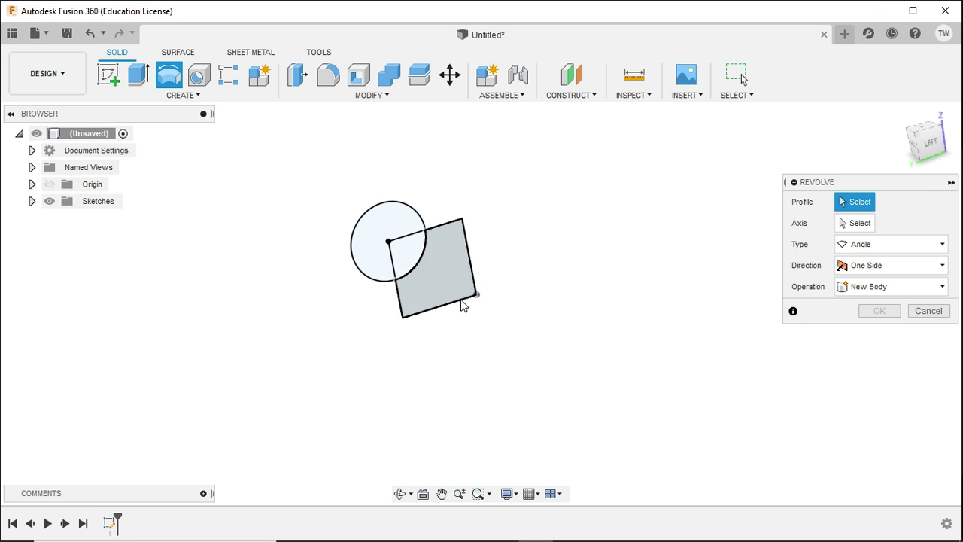
pyautogui.click(901, 117)
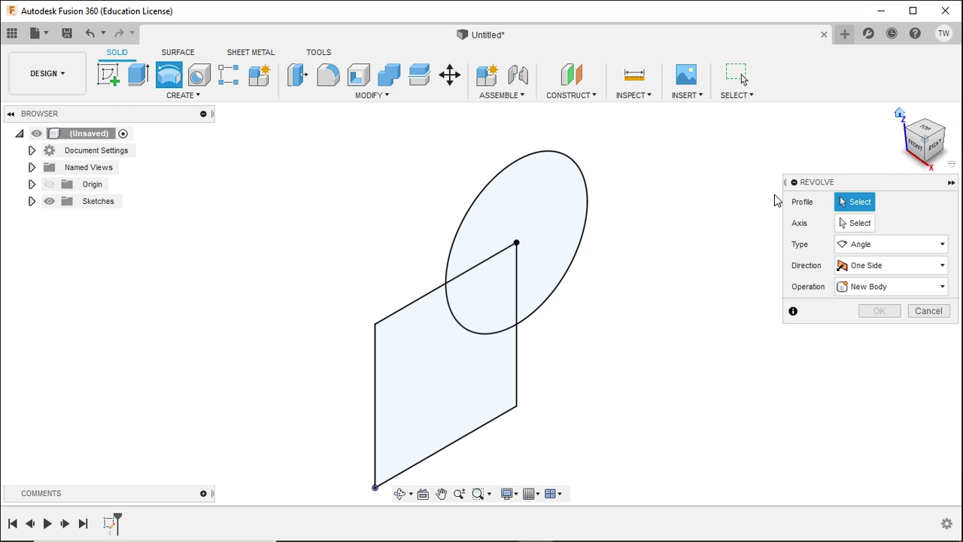
pyautogui.keyDown('shift'); pyautogui.moveTo(593, 358); pyautogui.dragTo(519, 312, button='middle'); pyautogui.keyUp('shift')
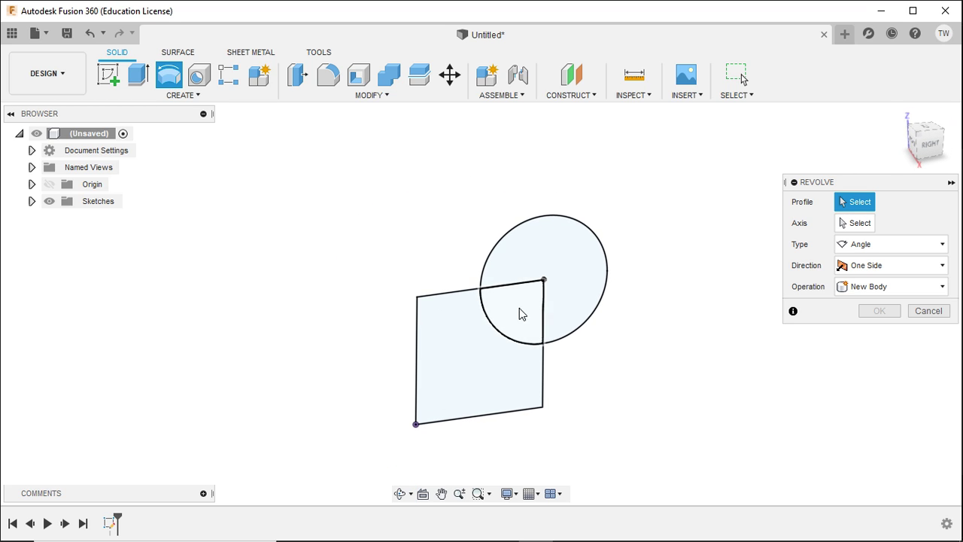
pyautogui.click(455, 363)
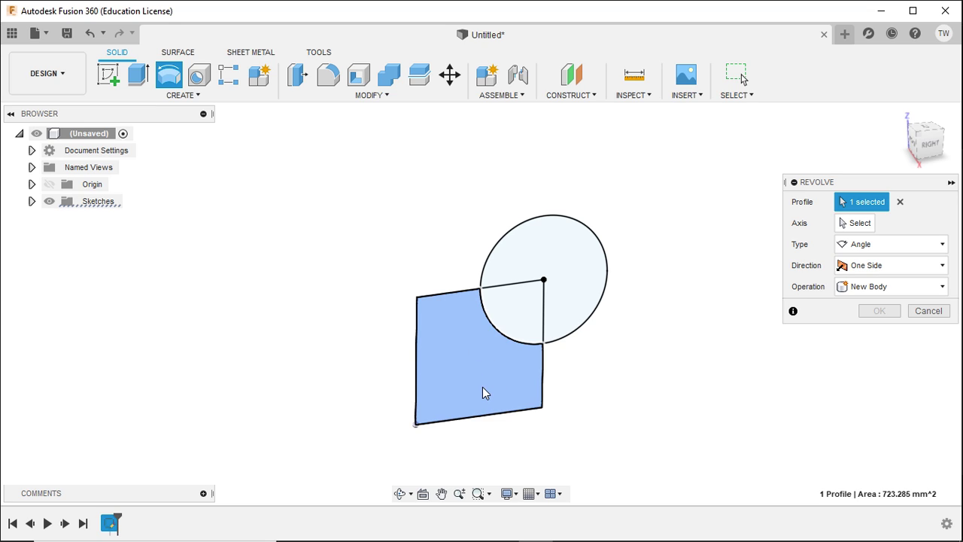
pyautogui.click(855, 222)
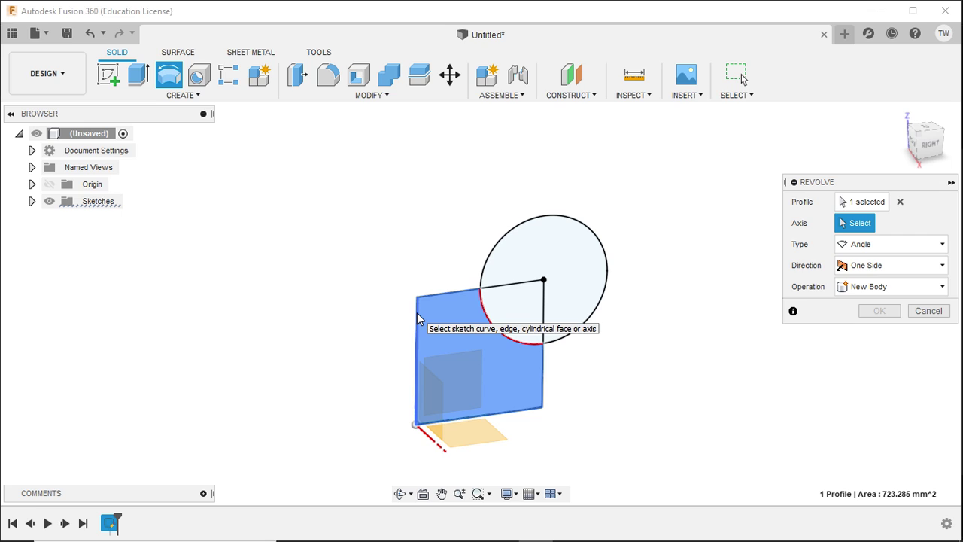
pyautogui.click(544, 313)
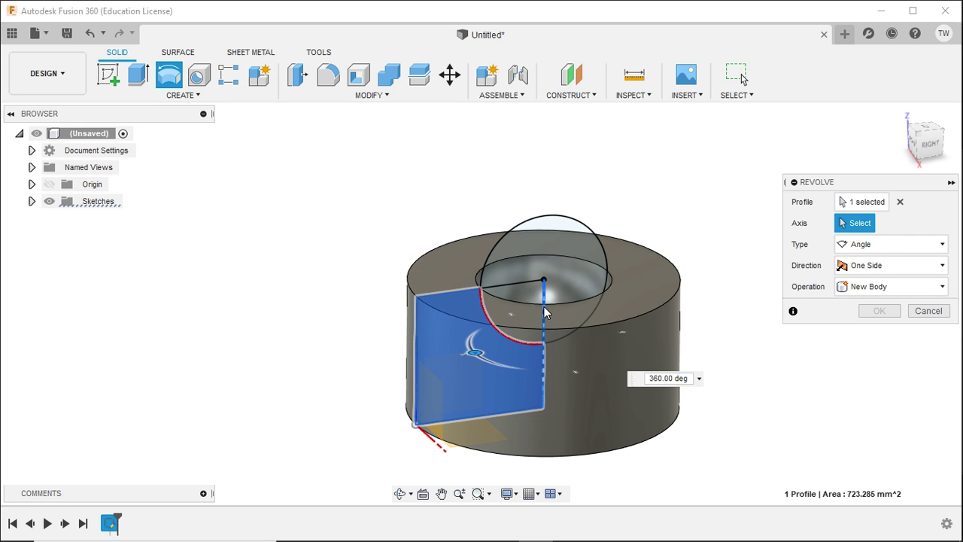
pyautogui.keyDown('shift'); pyautogui.moveTo(893, 338); pyautogui.dragTo(828, 376, button='middle'); pyautogui.keyUp('shift')
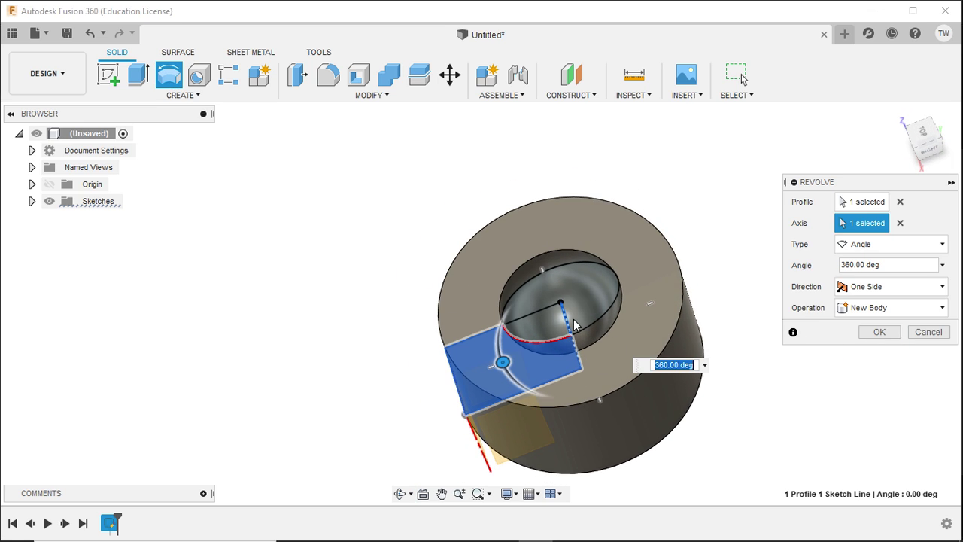
pyautogui.keyDown('shift'); pyautogui.moveTo(787, 443); pyautogui.dragTo(783, 405, button='middle'); pyautogui.keyUp('shift')
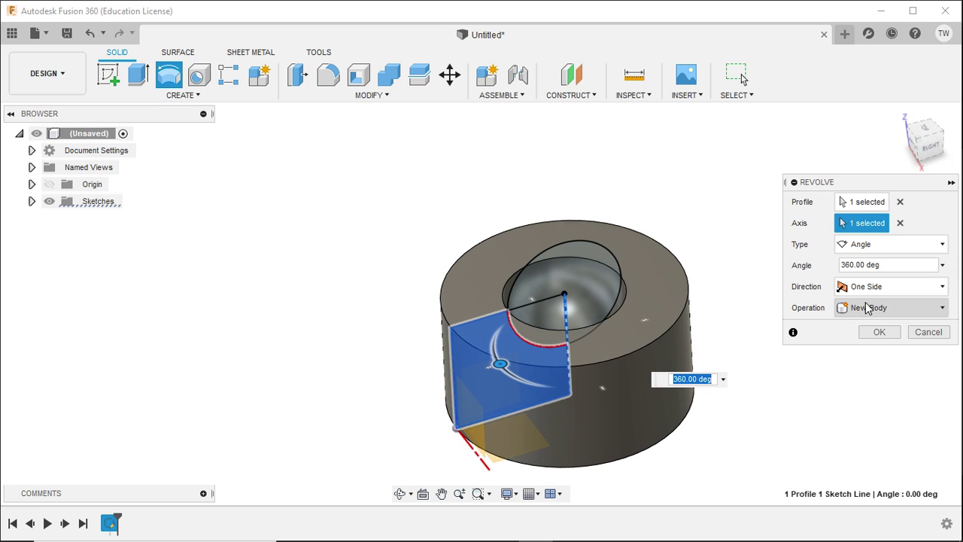
# Replace the revolve axis with the square's vertical edge through the origin and create the 360° revolve as a new body.
pyautogui.click(901, 223)
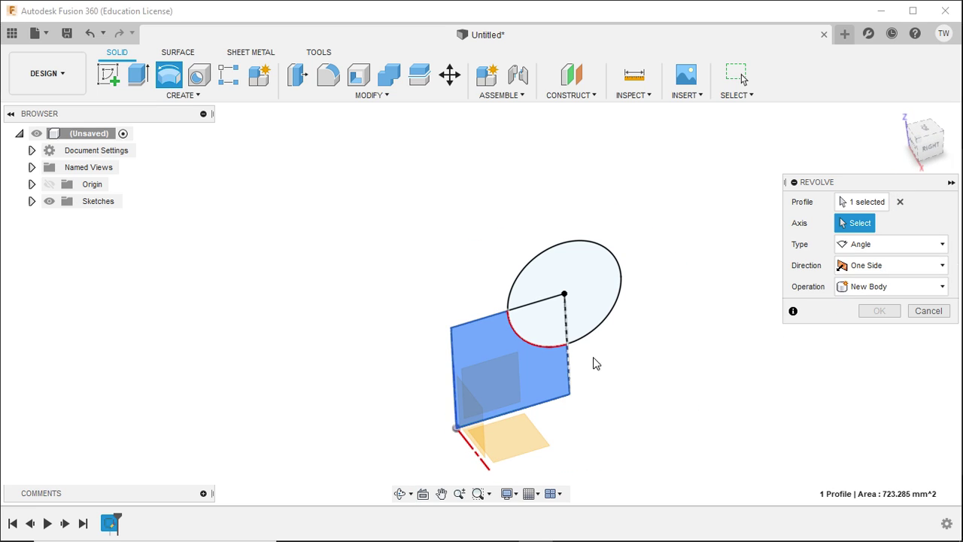
pyautogui.click(452, 347)
pyautogui.keyDown('shift'); pyautogui.moveTo(680, 387); pyautogui.dragTo(734, 514, button='middle'); pyautogui.keyUp('shift')
pyautogui.keyDown('shift'); pyautogui.moveTo(408, 418); pyautogui.dragTo(376, 372, button='middle'); pyautogui.keyUp('shift')
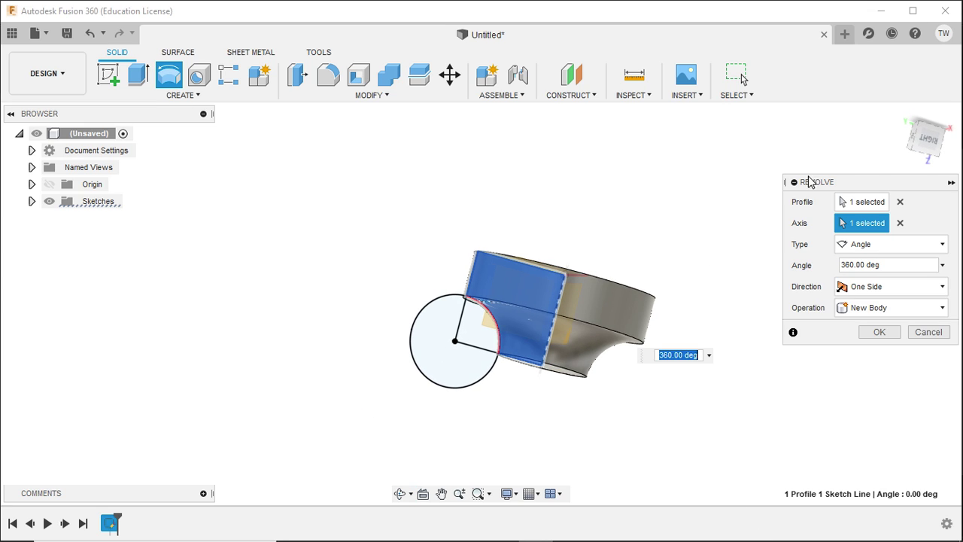
pyautogui.click(938, 143)
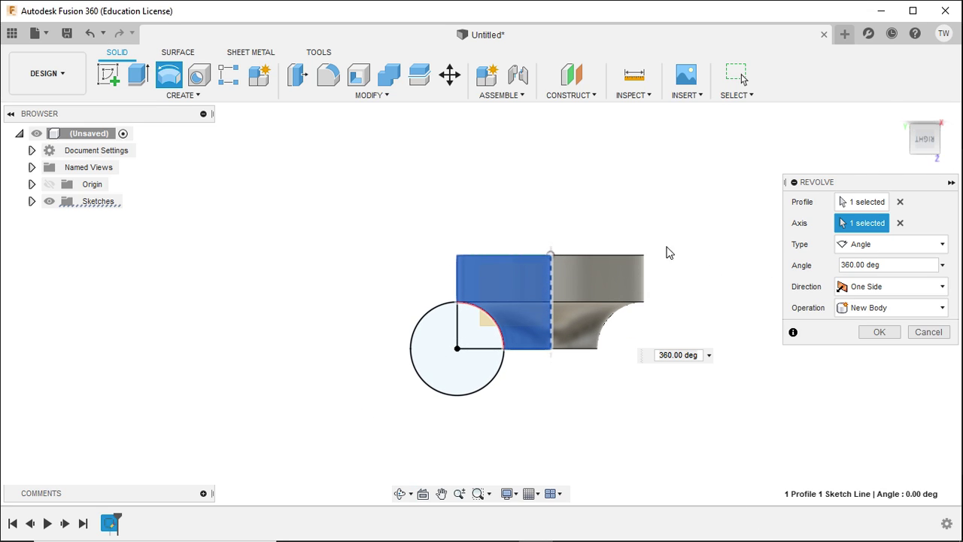
pyautogui.click(877, 332)
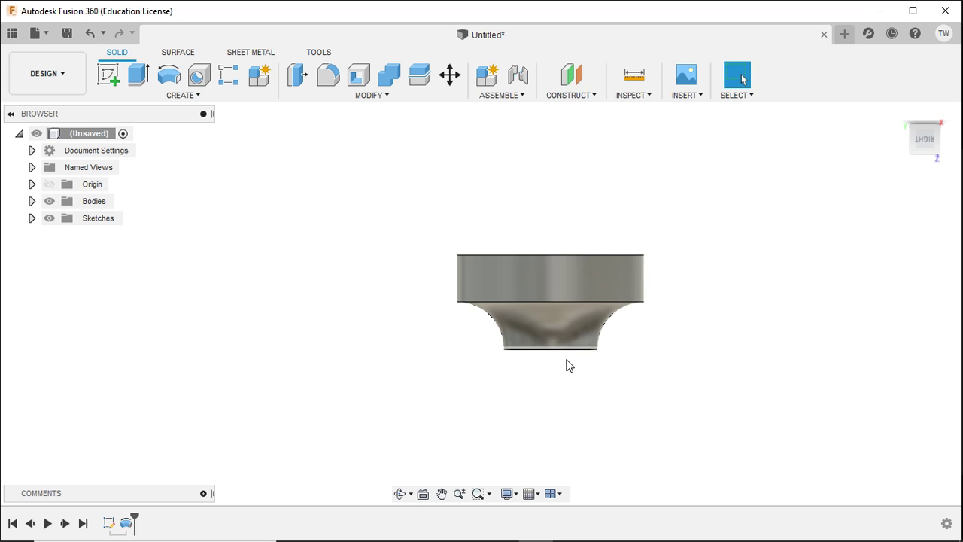
# Undo the revolve and return to the home view of the square and circle sketch.
pyautogui.moveTo(361, 282)
pyautogui.keyDown('shift'); pyautogui.mouseDown(button='middle')
pyautogui.moveTo(374, 351)
pyautogui.moveTo(368, 290)
pyautogui.mouseUp(button='middle'); pyautogui.keyUp('shift')
pyautogui.hotkey('ctrl', 'z')
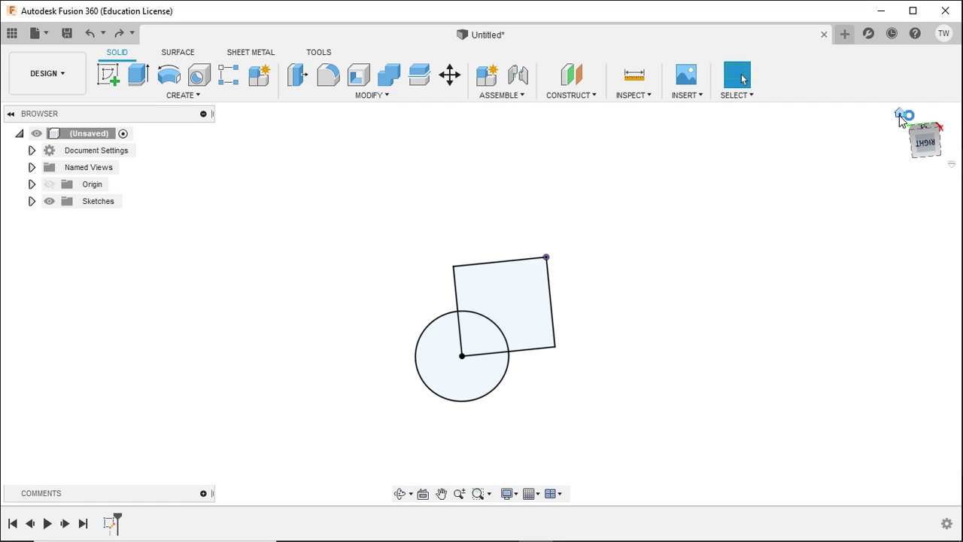
pyautogui.click(900, 115)
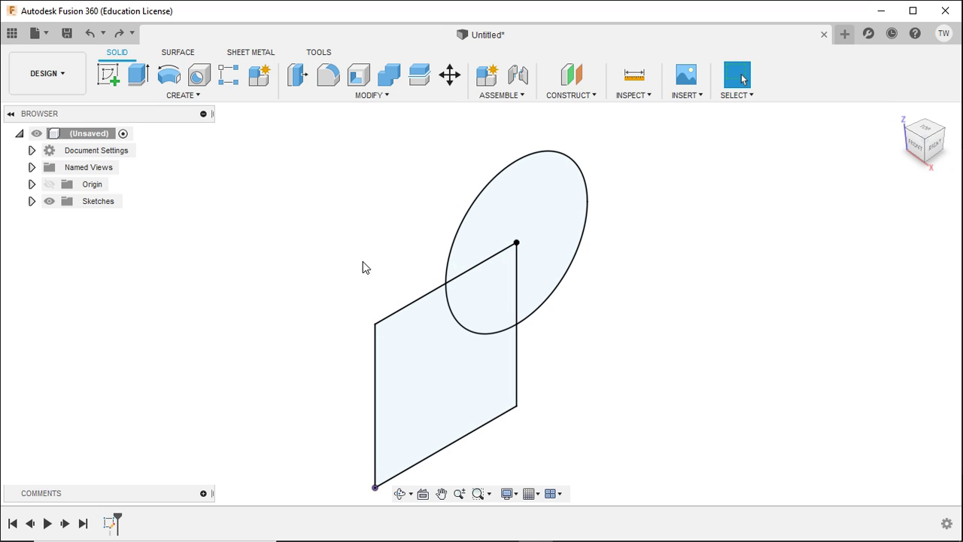
pyautogui.scroll(-3, 339, 253)
pyautogui.scroll(-1, 652, 240)
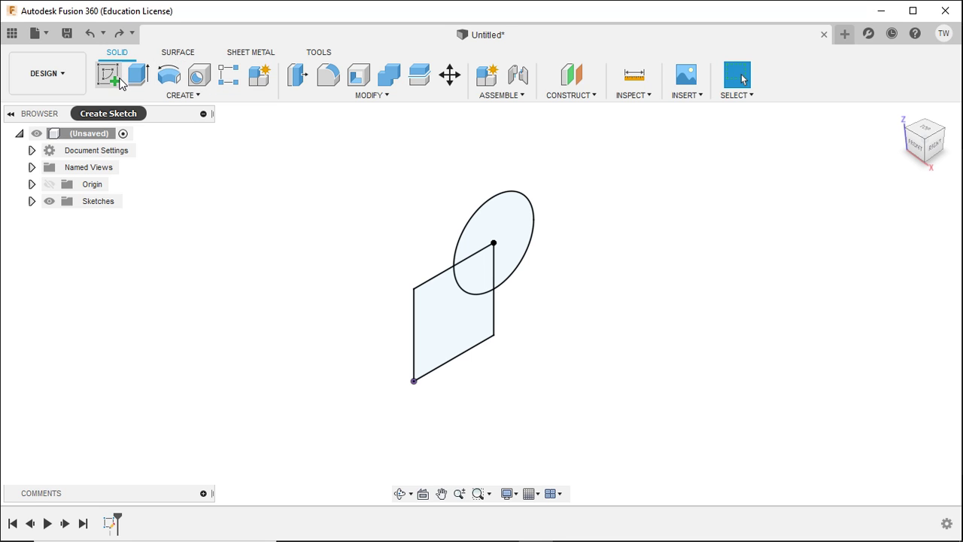
pyautogui.click(179, 95)
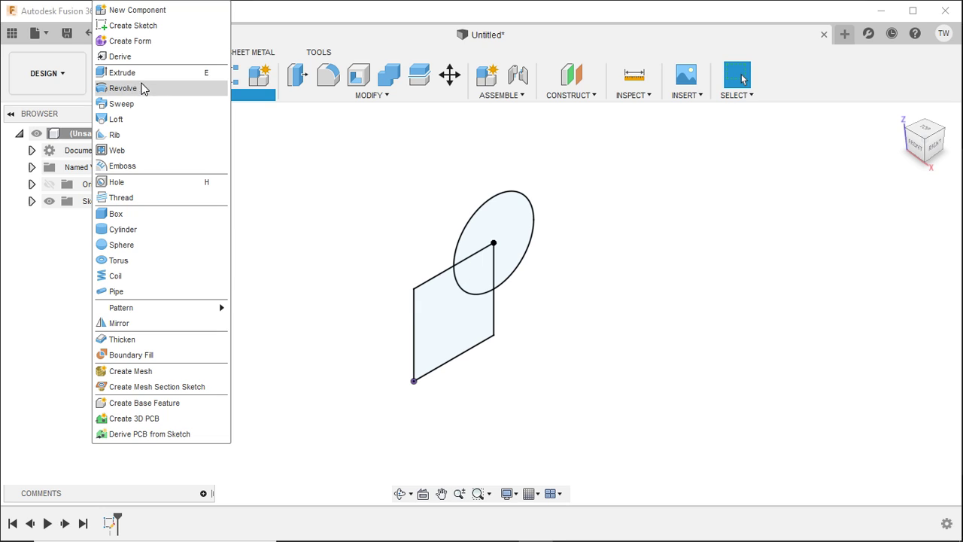
pyautogui.click(316, 193)
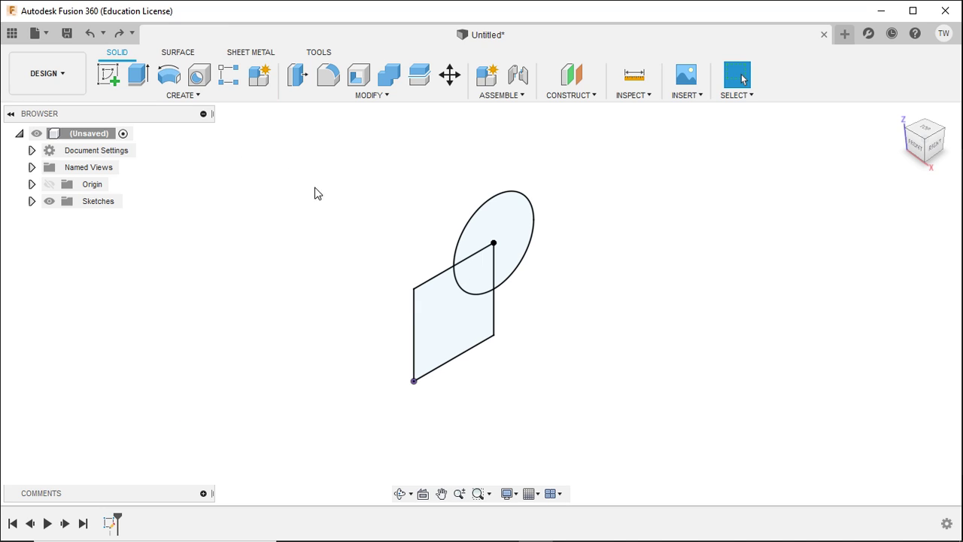
pyautogui.click(109, 80)
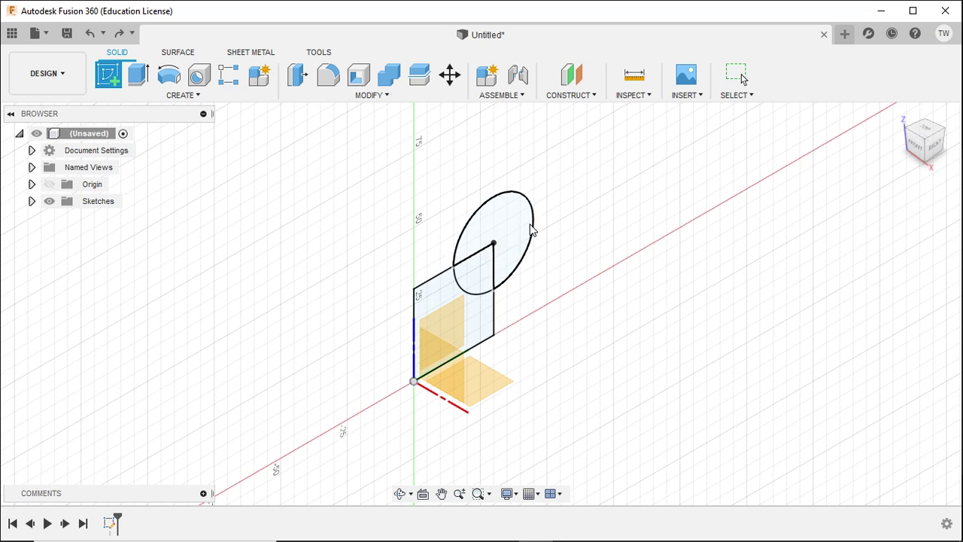
pyautogui.press('Escape')
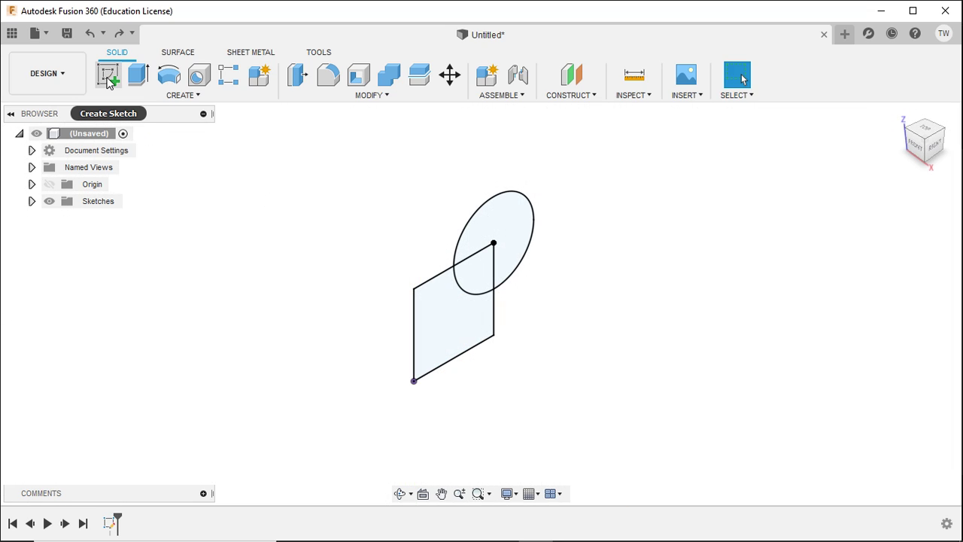
# Start extruding the square region outside the circle as a new body, with a distance of 35 mm.
pyautogui.click(139, 76)
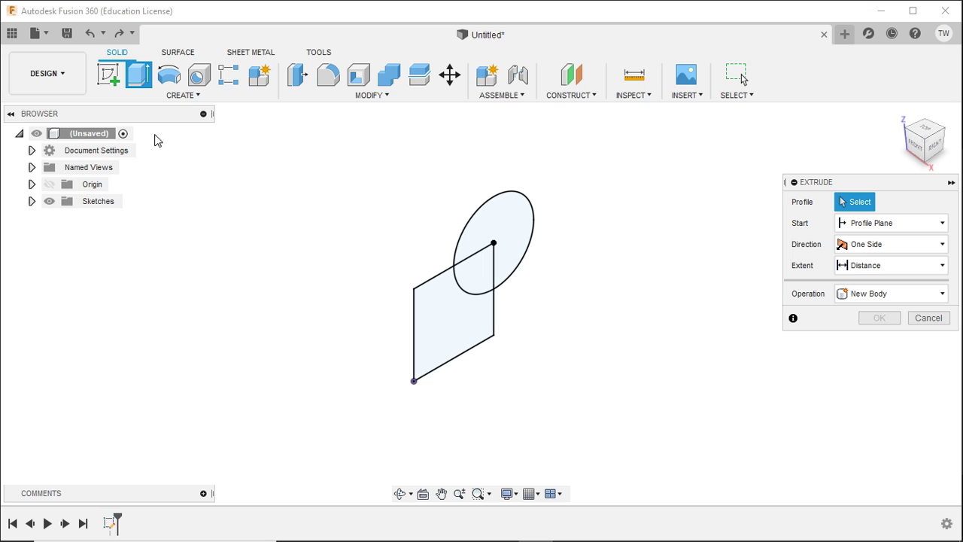
pyautogui.click(445, 313)
pyautogui.moveTo(457, 318); pyautogui.dragTo(549, 395)
pyautogui.click(489, 286)
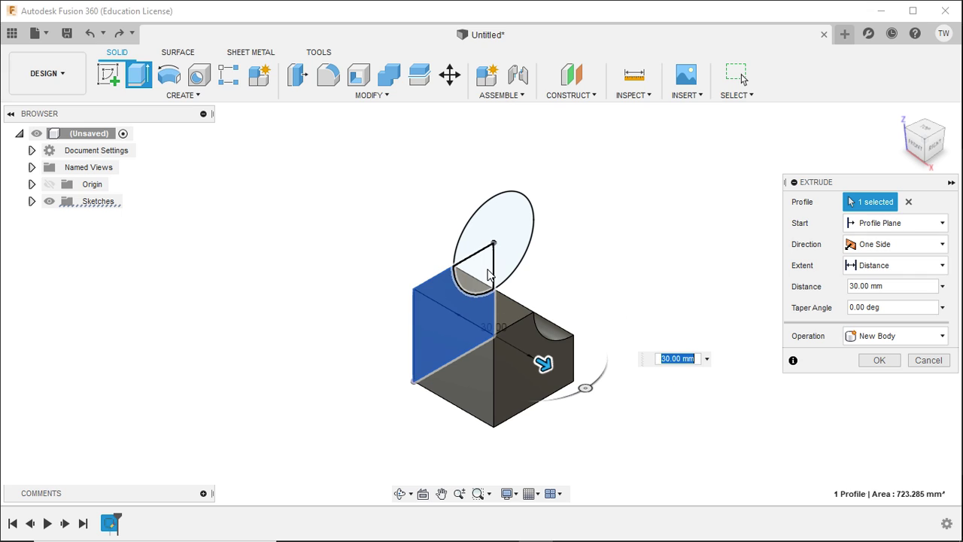
pyautogui.moveTo(565, 329)
pyautogui.mouseDown()
pyautogui.moveTo(522, 301)
pyautogui.moveTo(585, 338)
pyautogui.moveTo(564, 329)
pyautogui.moveTo(577, 336)
pyautogui.mouseUp()
pyautogui.click(477, 275)
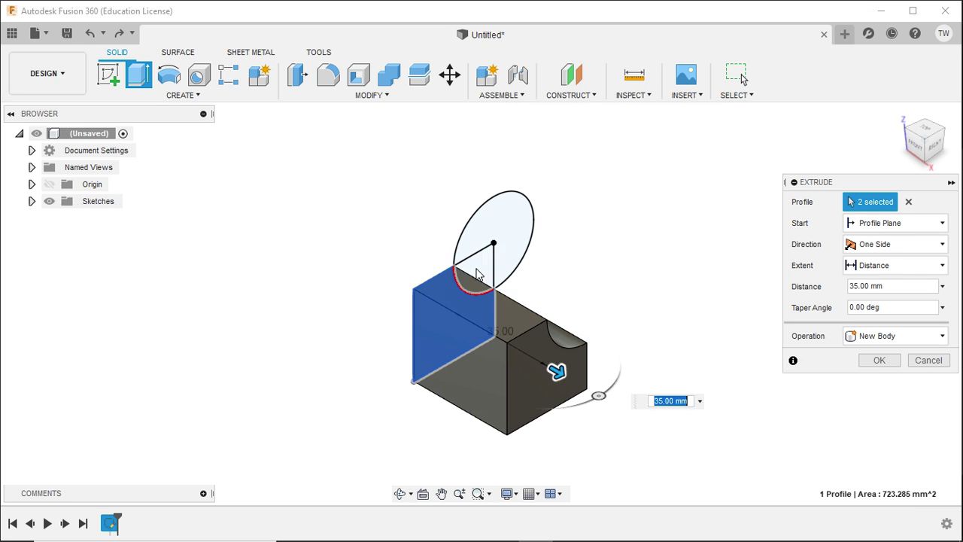
# Replace the extrude profile with the circle region outside the square and set the distance to 15 mm.
pyautogui.click(515, 222)
pyautogui.keyDown('shift'); pyautogui.moveTo(644, 361); pyautogui.dragTo(635, 420, button='middle'); pyautogui.keyUp('shift')
pyautogui.moveTo(577, 316); pyautogui.dragTo(554, 280)
pyautogui.click(449, 307)
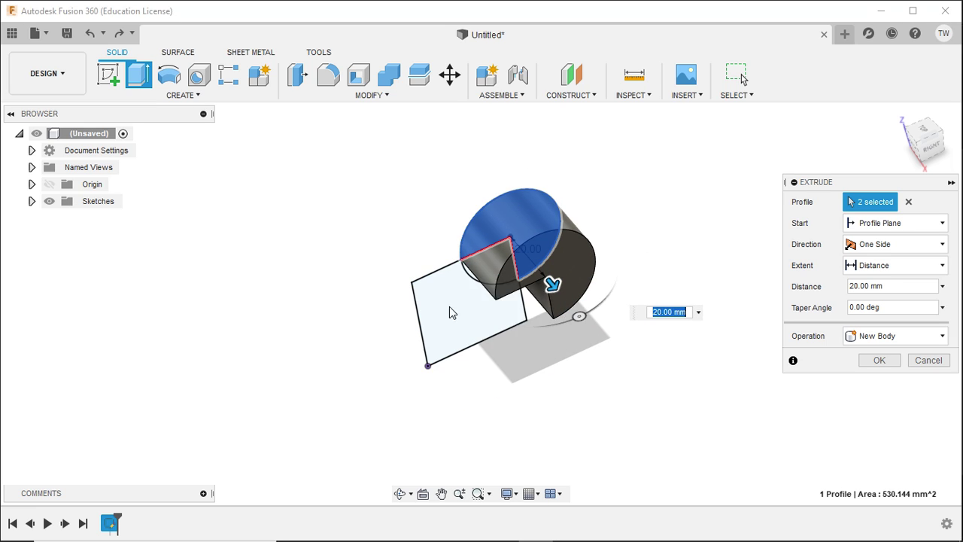
pyautogui.moveTo(553, 283); pyautogui.dragTo(592, 365)
pyautogui.moveTo(592, 366)
pyautogui.keyDown('shift'); pyautogui.mouseDown(button='middle')
pyautogui.moveTo(524, 291)
pyautogui.moveTo(575, 324)
pyautogui.moveTo(587, 364)
pyautogui.mouseUp(button='middle'); pyautogui.keyUp('shift')
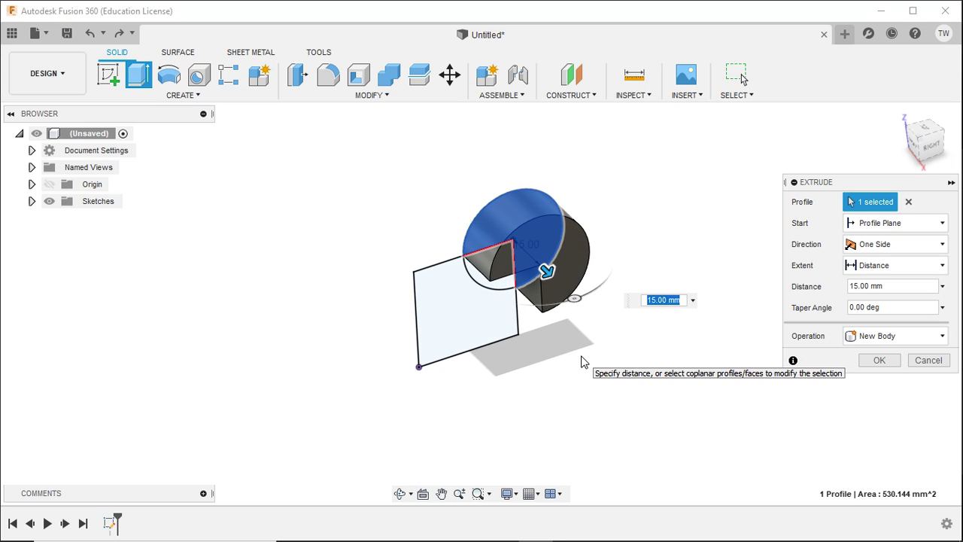
# Make the extrusion two-sided, keeping distance extents, and set the second side to 75 mm.
pyautogui.click(890, 266)
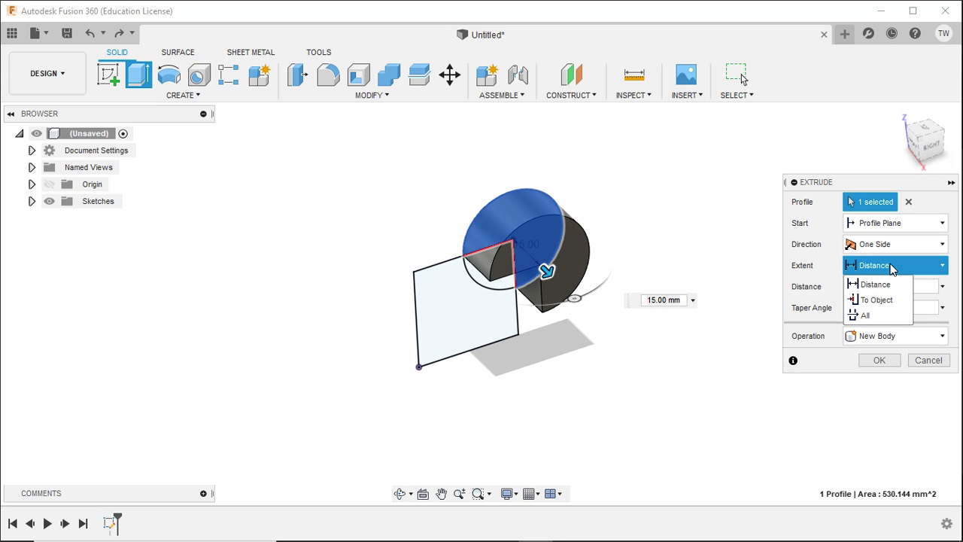
pyautogui.click(885, 289)
pyautogui.click(888, 246)
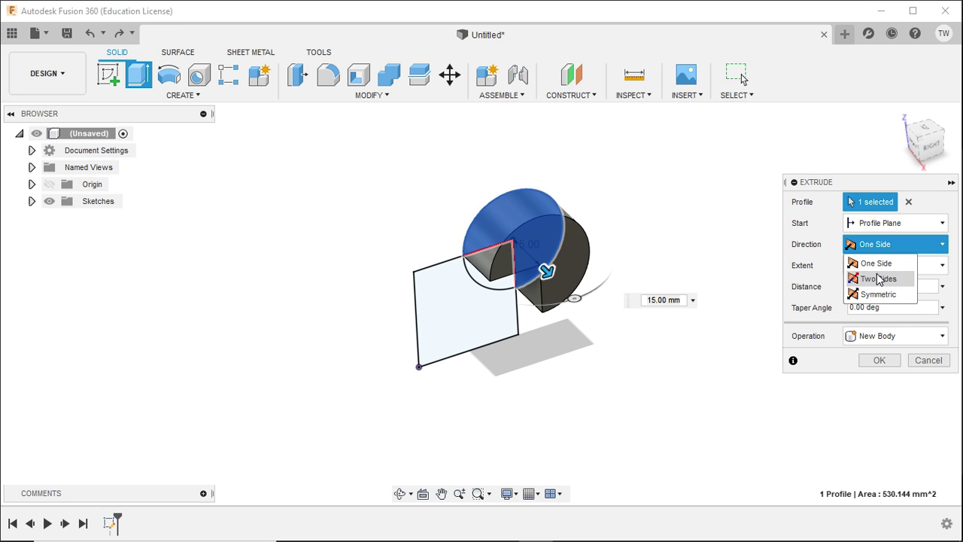
pyautogui.click(879, 279)
pyautogui.keyDown('shift'); pyautogui.moveTo(569, 391); pyautogui.dragTo(649, 389, button='middle'); pyautogui.keyUp('shift')
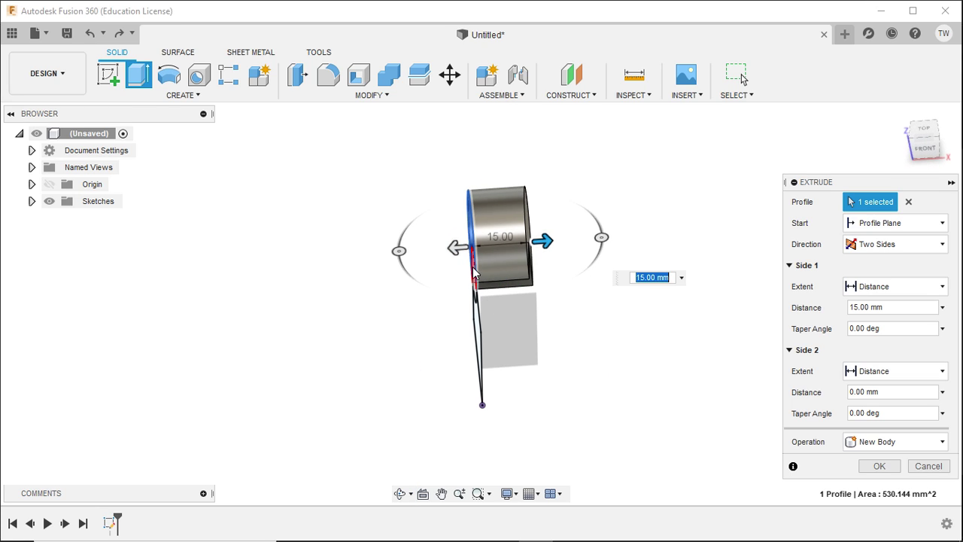
pyautogui.moveTo(451, 247); pyautogui.dragTo(176, 263)
pyautogui.keyDown('shift'); pyautogui.moveTo(588, 354); pyautogui.dragTo(553, 369, button='middle'); pyautogui.keyUp('shift')
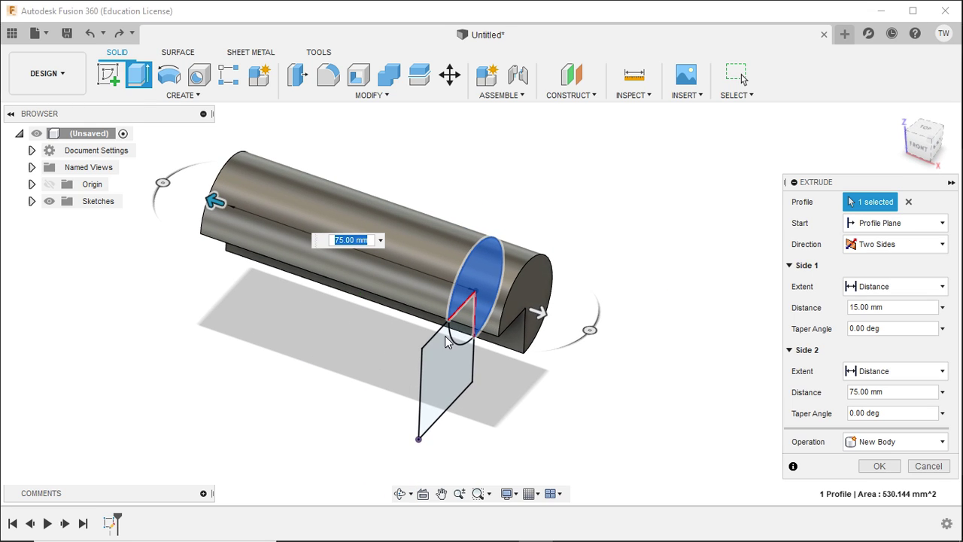
# Try adding the square region and the square-circle overlap to the extrude profile, deselecting each again.
pyautogui.click(441, 376)
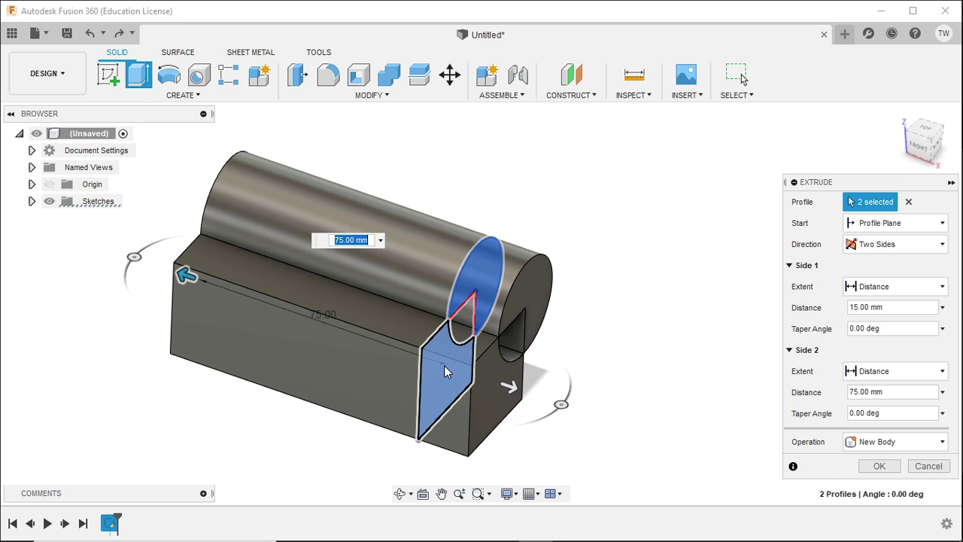
pyautogui.click(444, 365)
pyautogui.click(461, 317)
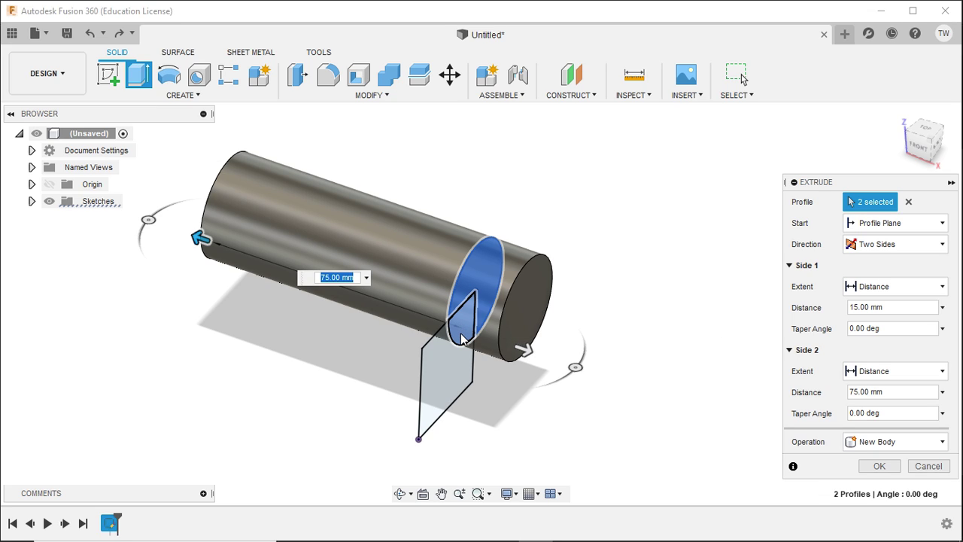
pyautogui.click(461, 336)
# Make the extrusion symmetric, add the square-circle overlap to complete the circle, and set the distance to 25 mm per side.
pyautogui.click(888, 245)
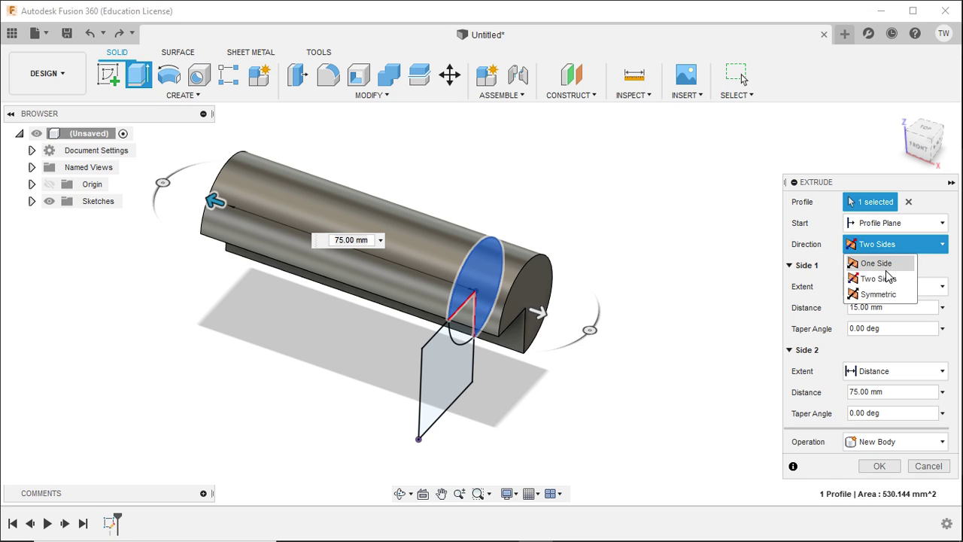
pyautogui.click(879, 294)
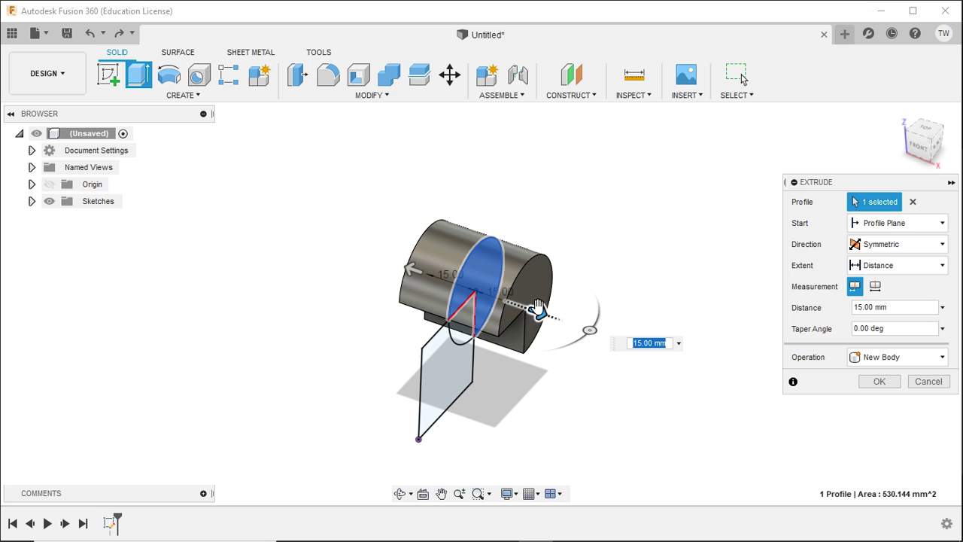
pyautogui.moveTo(548, 312); pyautogui.dragTo(598, 335)
pyautogui.click(460, 340)
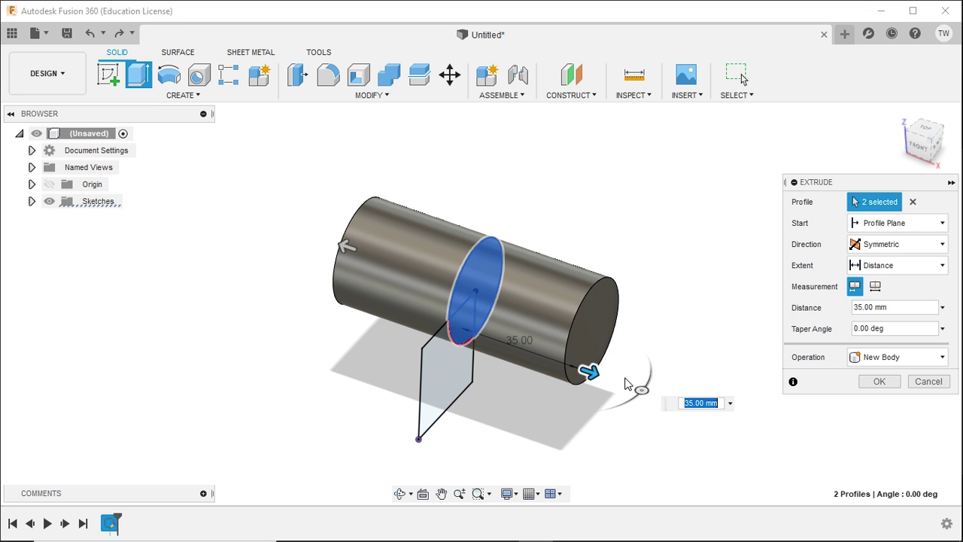
pyautogui.moveTo(608, 380); pyautogui.dragTo(561, 364)
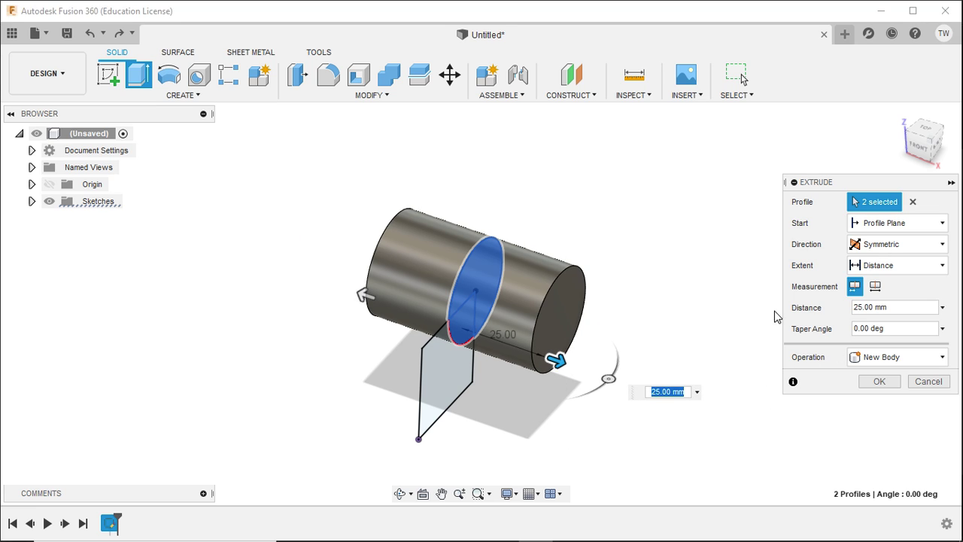
# Measure the symmetric extrusion by whole length, set it to 45 mm, and create the cylinder as a new body.
pyautogui.keyDown('shift'); pyautogui.moveTo(707, 278); pyautogui.dragTo(715, 301, button='middle'); pyautogui.keyUp('shift')
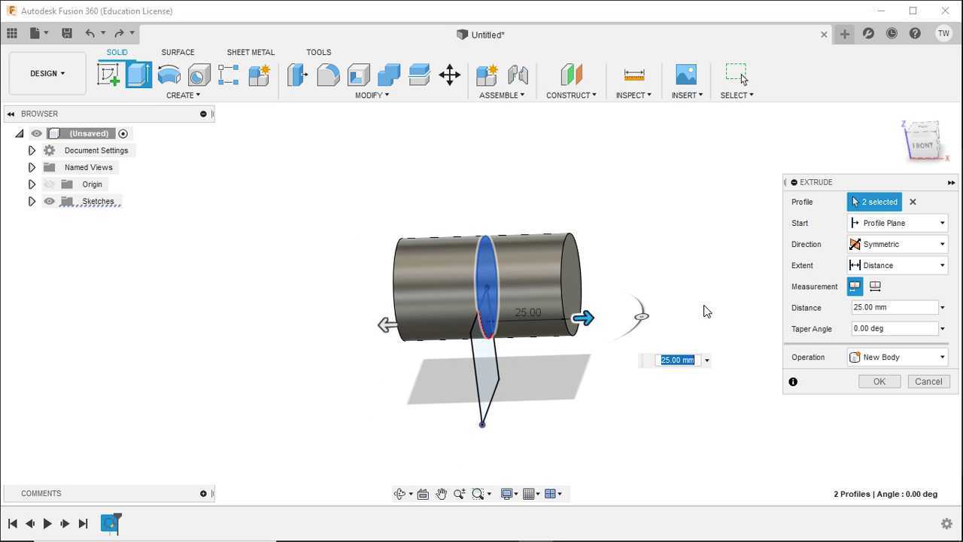
pyautogui.scroll(2, 507, 337)
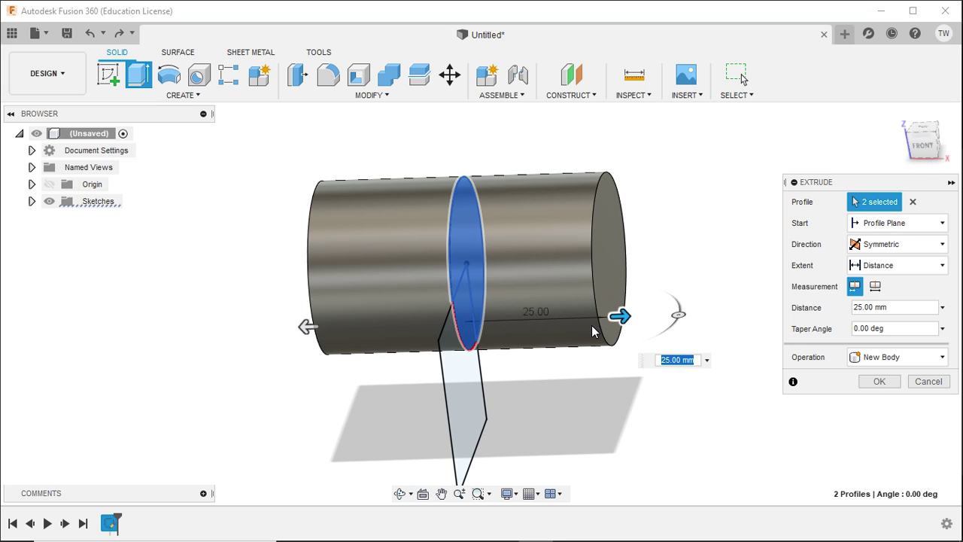
pyautogui.click(876, 288)
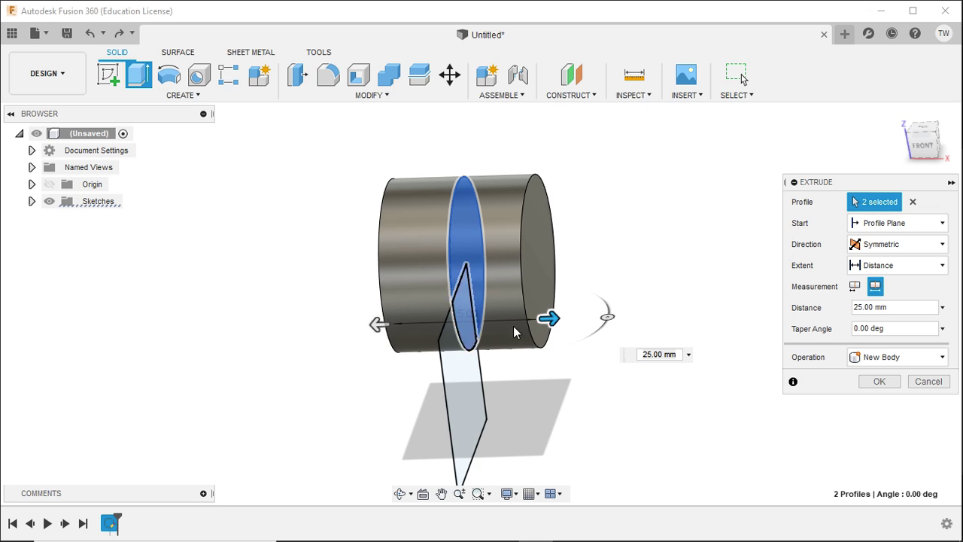
pyautogui.moveTo(550, 321); pyautogui.dragTo(611, 322)
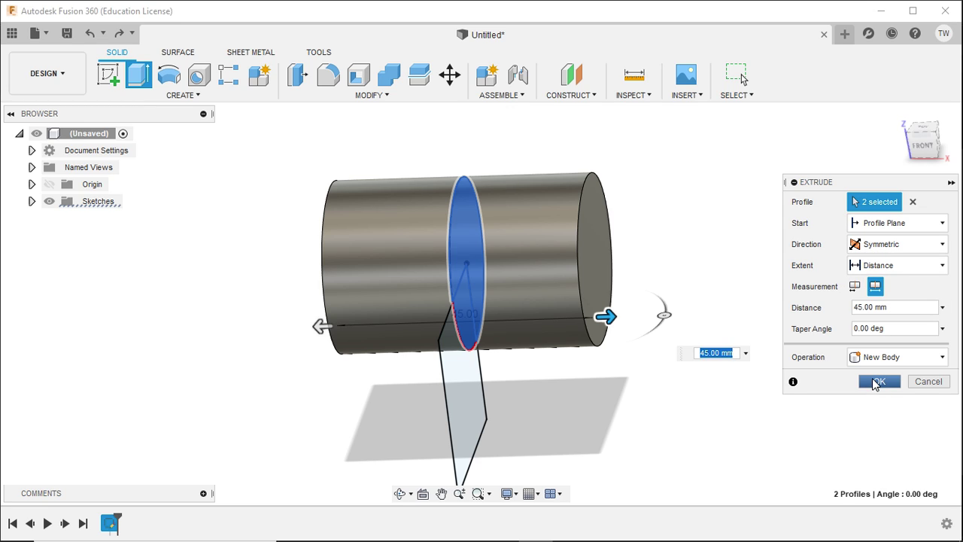
pyautogui.click(879, 382)
# Make the hidden square-and-circle sketch, Sketch5, visible again alongside the cylinder.
pyautogui.scroll(-1, 645, 303)
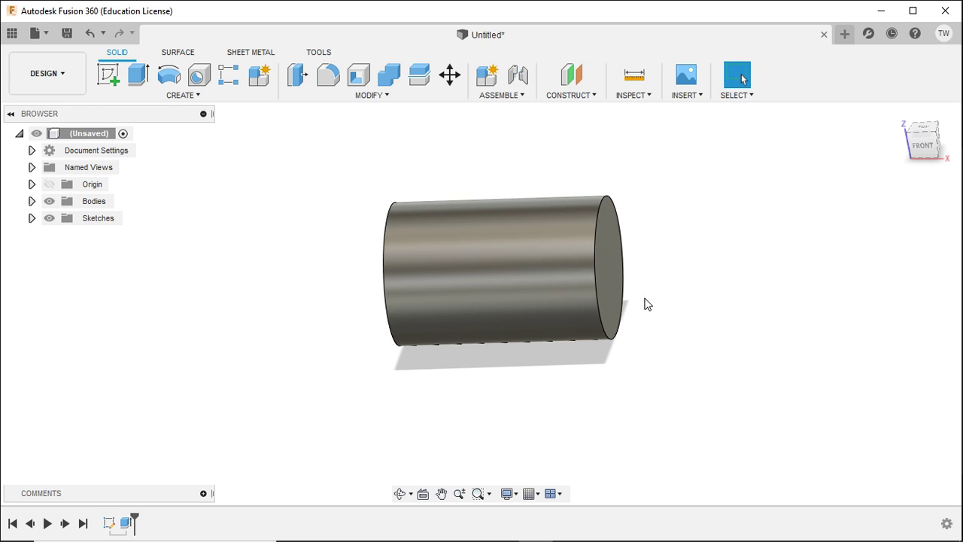
pyautogui.scroll(-2, 178, 239)
pyautogui.keyDown('shift'); pyautogui.moveTo(217, 383); pyautogui.dragTo(134, 290, button='middle'); pyautogui.keyUp('shift')
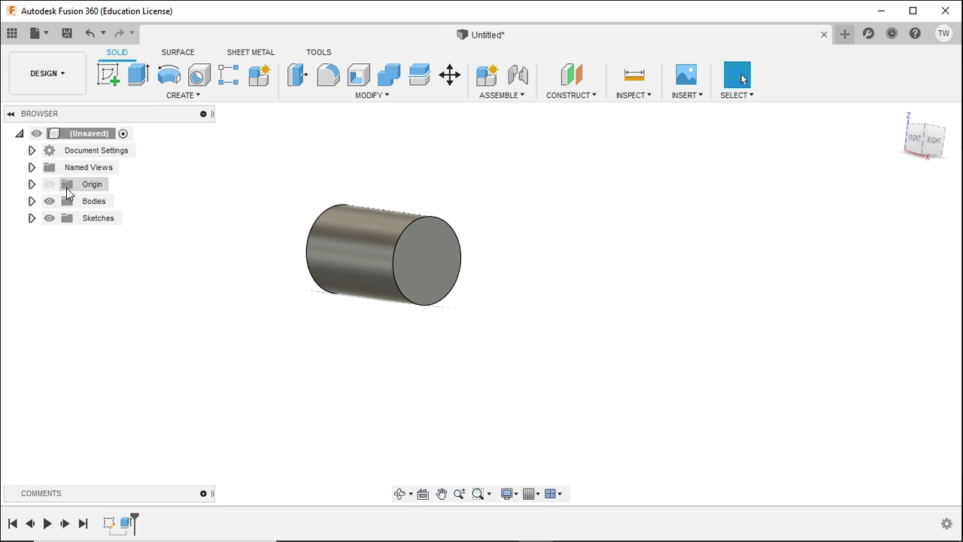
pyautogui.click(31, 218)
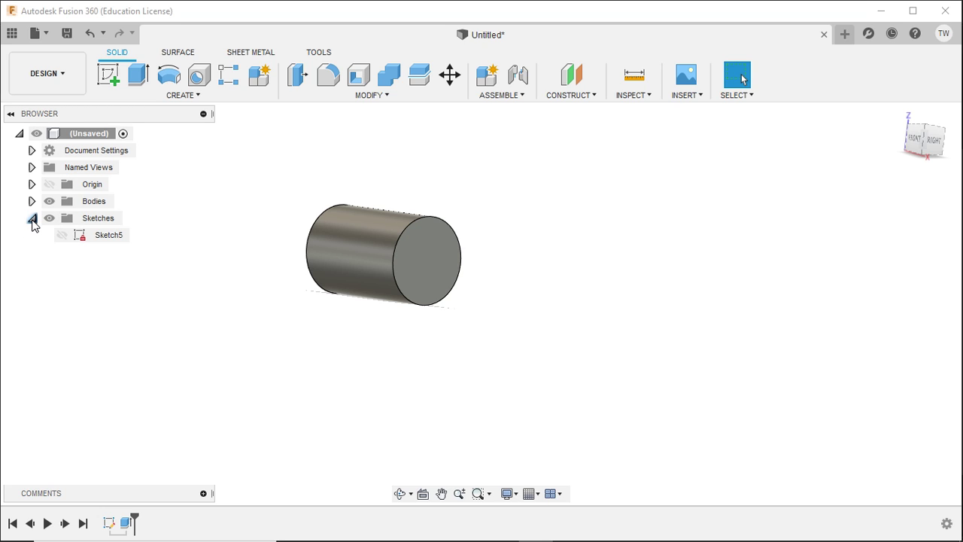
pyautogui.click(66, 235)
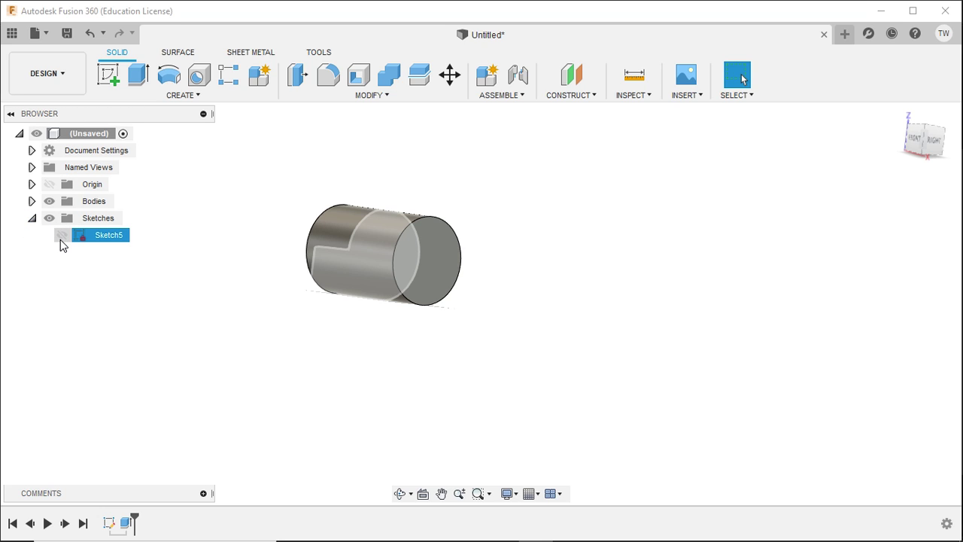
pyautogui.click(60, 239)
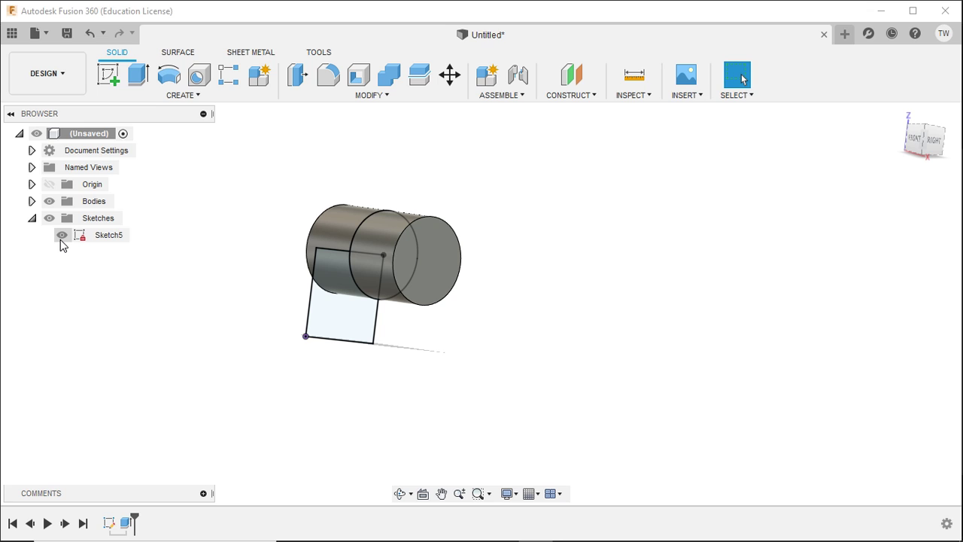
# Extrude the sketch's square region outside the circle 20 mm to one side, towards the near end of the cylinder.
pyautogui.moveTo(192, 248)
pyautogui.keyDown('shift'); pyautogui.mouseDown(button='middle')
pyautogui.moveTo(263, 313)
pyautogui.moveTo(219, 288)
pyautogui.moveTo(254, 266)
pyautogui.moveTo(269, 311)
pyautogui.mouseUp(button='middle'); pyautogui.keyUp('shift')
pyautogui.click(138, 74)
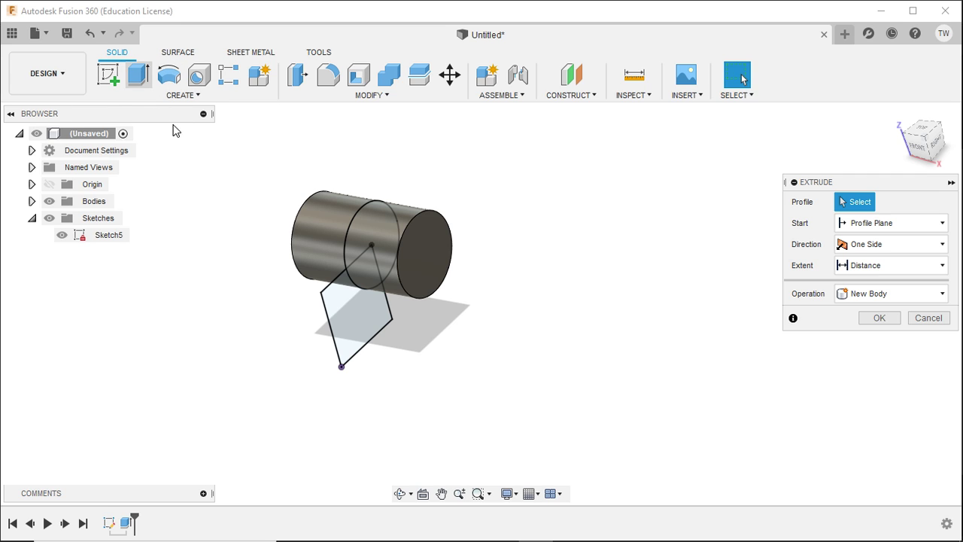
pyautogui.click(357, 329)
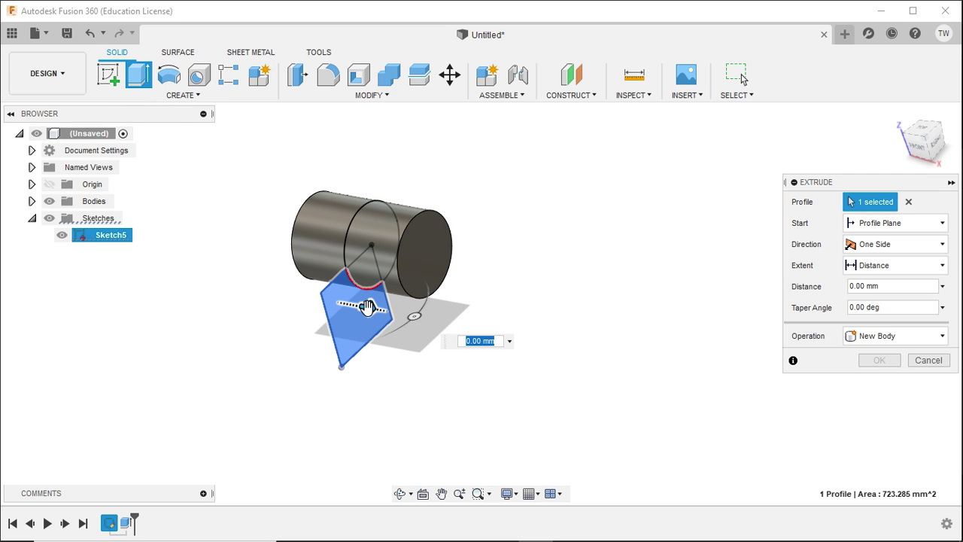
pyautogui.moveTo(371, 308); pyautogui.dragTo(419, 322)
pyautogui.keyDown('shift'); pyautogui.moveTo(464, 325); pyautogui.dragTo(451, 370, button='middle'); pyautogui.keyUp('shift')
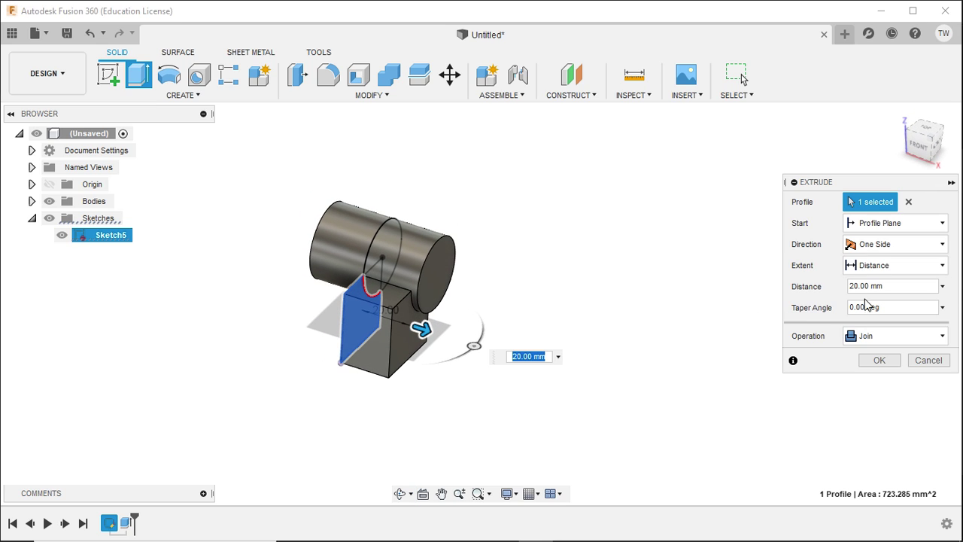
# Change the extrusion's extent to To Object, terminating at the cylinder's near end face.
pyautogui.click(878, 266)
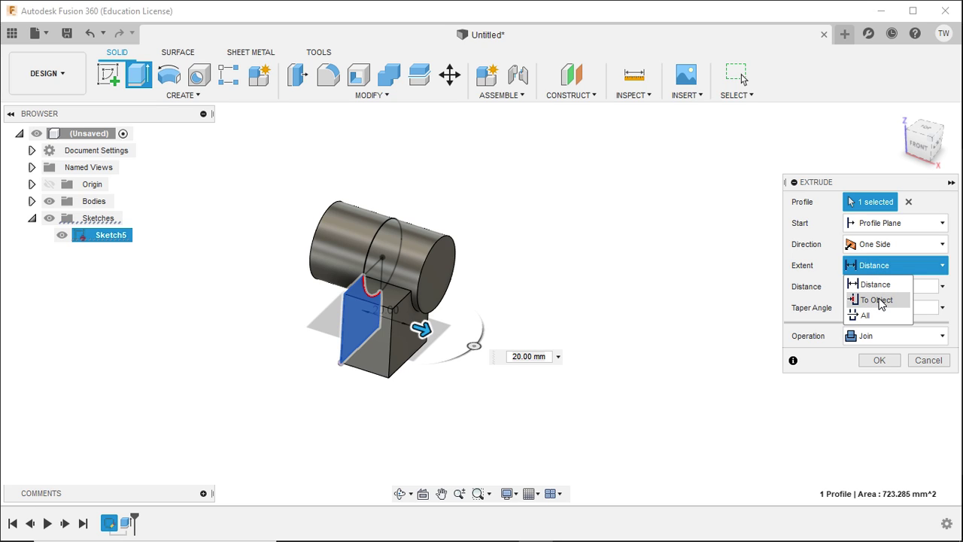
pyautogui.click(878, 300)
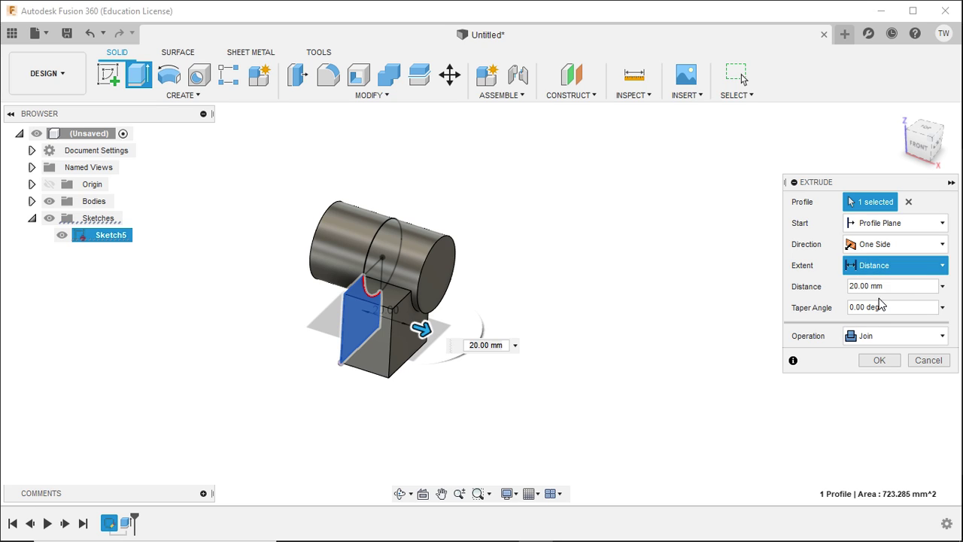
pyautogui.click(446, 269)
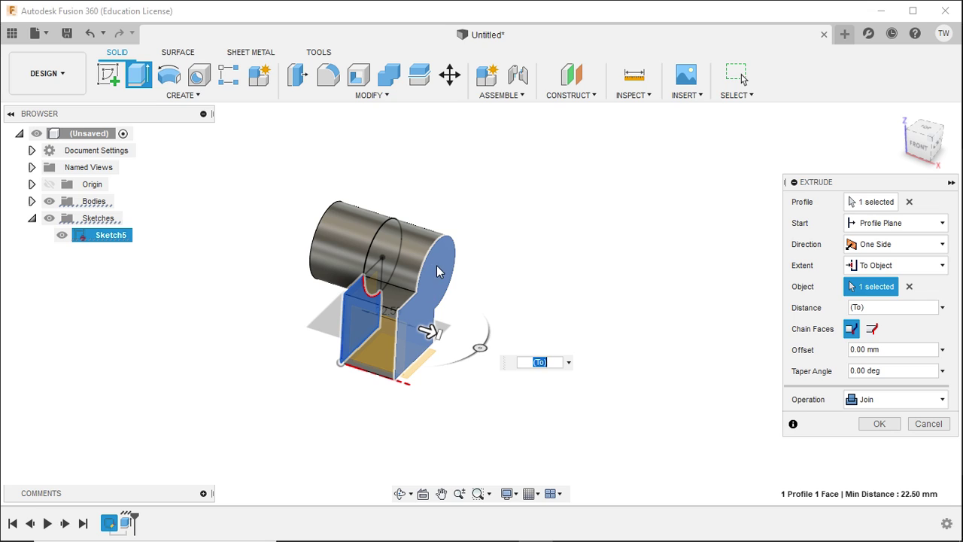
# Try a 10 mm offset to carry the extrusion past the cylinder's end face.
pyautogui.scroll(3, 424, 417)
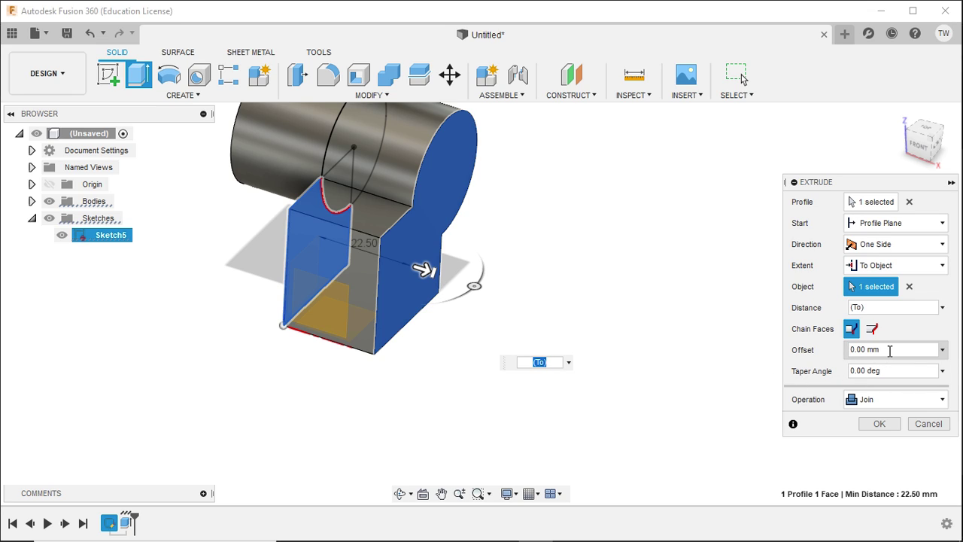
pyautogui.moveTo(894, 350); pyautogui.dragTo(856, 352)
pyautogui.keyDown('shift'); pyautogui.moveTo(613, 316); pyautogui.dragTo(649, 235, button='middle'); pyautogui.keyUp('shift')
pyautogui.write('10')
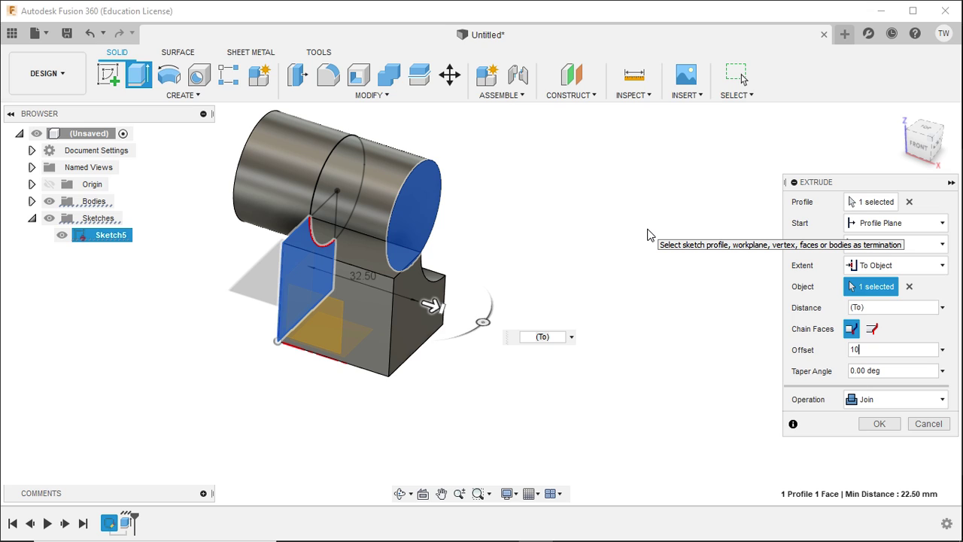
pyautogui.keyDown('shift'); pyautogui.moveTo(559, 283); pyautogui.dragTo(519, 312, button='middle'); pyautogui.keyUp('shift')
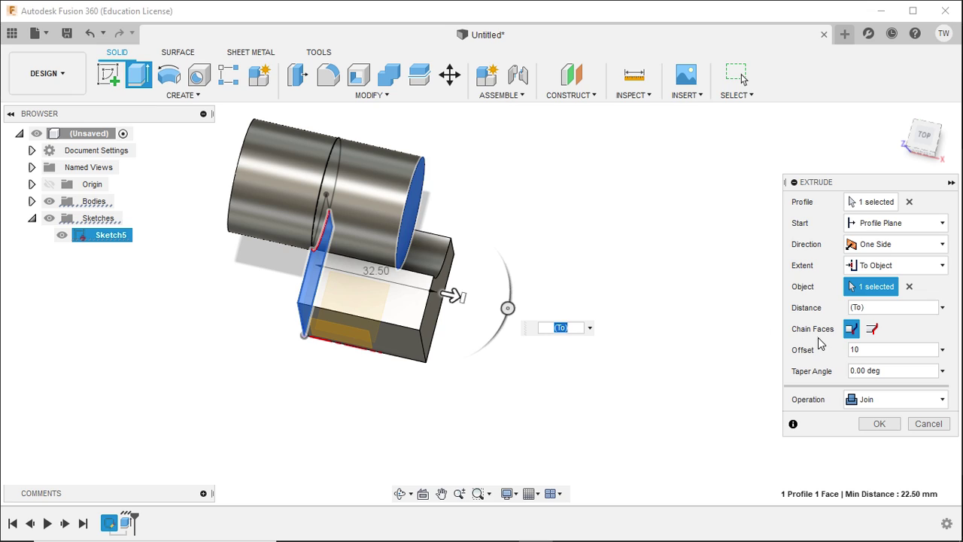
# Try a -10 mm offset from the cylinder's end face, and settle on an offset of -2 mm.
pyautogui.click(852, 351)
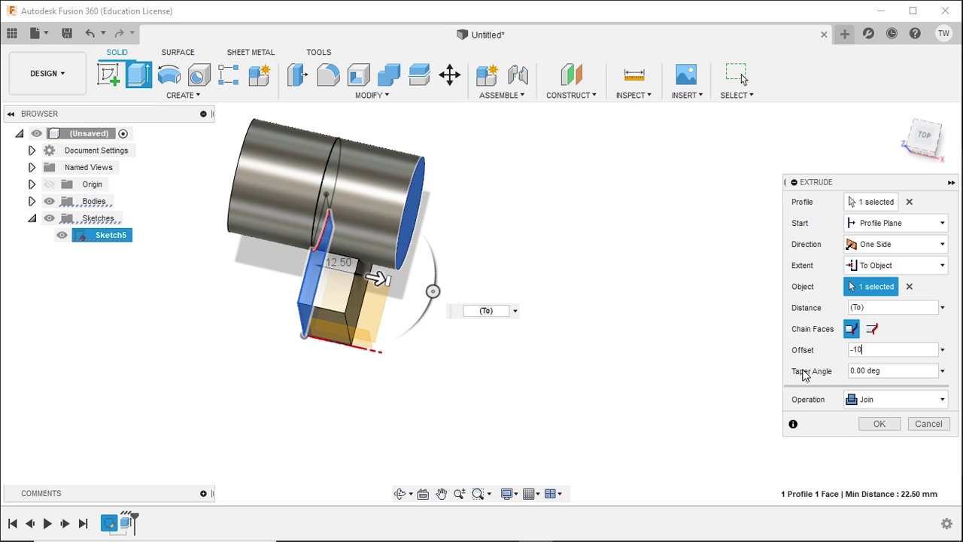
pyautogui.press('BackSpace')
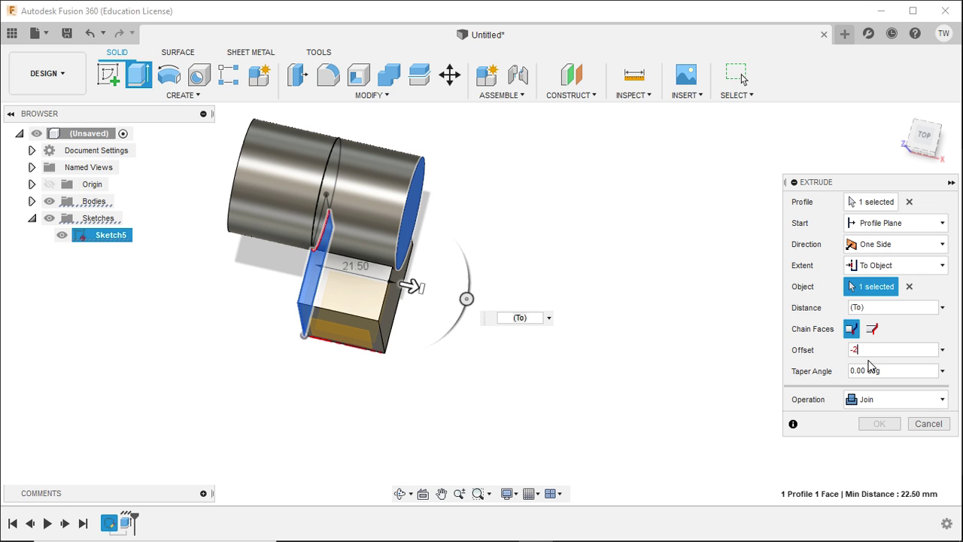
pyautogui.keyDown('shift'); pyautogui.moveTo(627, 409); pyautogui.dragTo(638, 366, button='middle'); pyautogui.keyUp('shift')
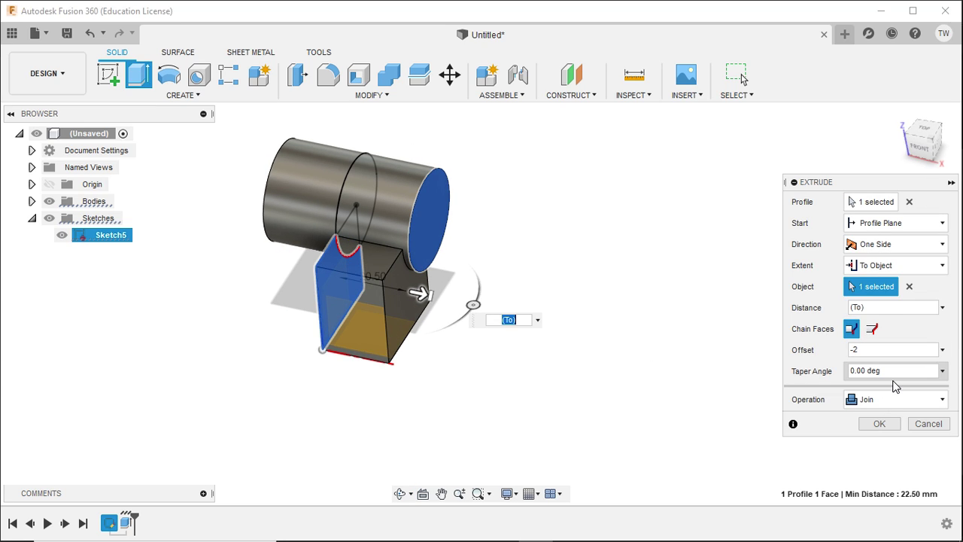
# Give the extrusion a 5-degree taper angle and set its operation to Join.
pyautogui.moveTo(893, 371); pyautogui.dragTo(849, 371)
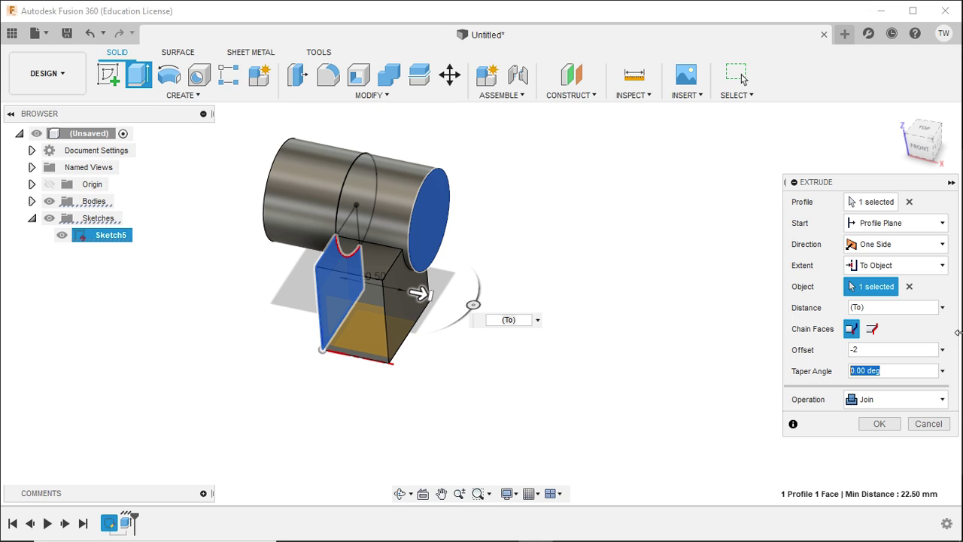
pyautogui.write('5')
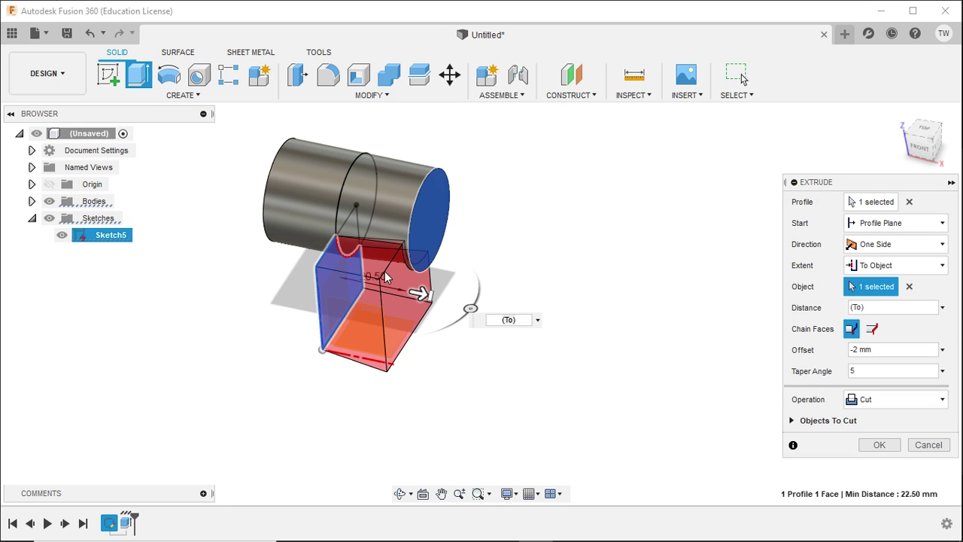
pyautogui.scroll(5, 352, 222)
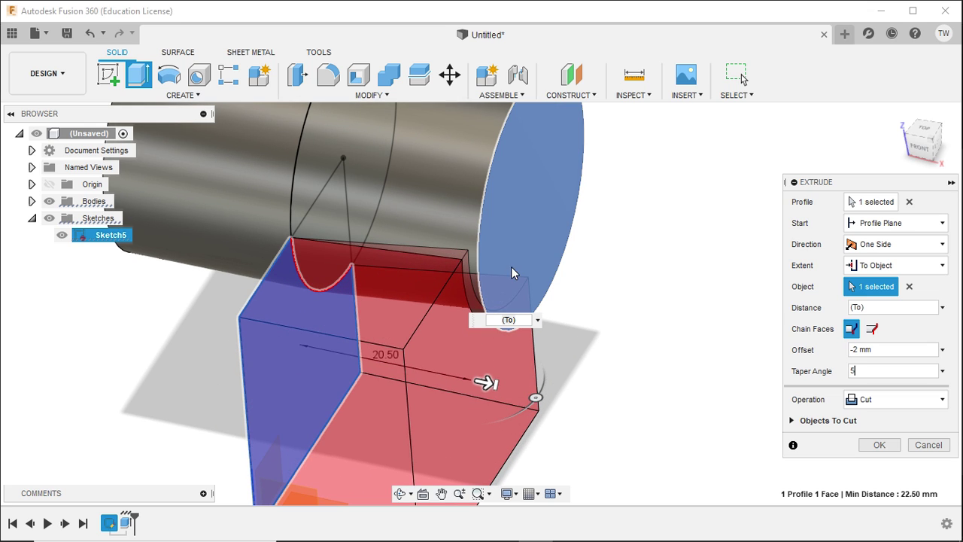
pyautogui.press('Tab')
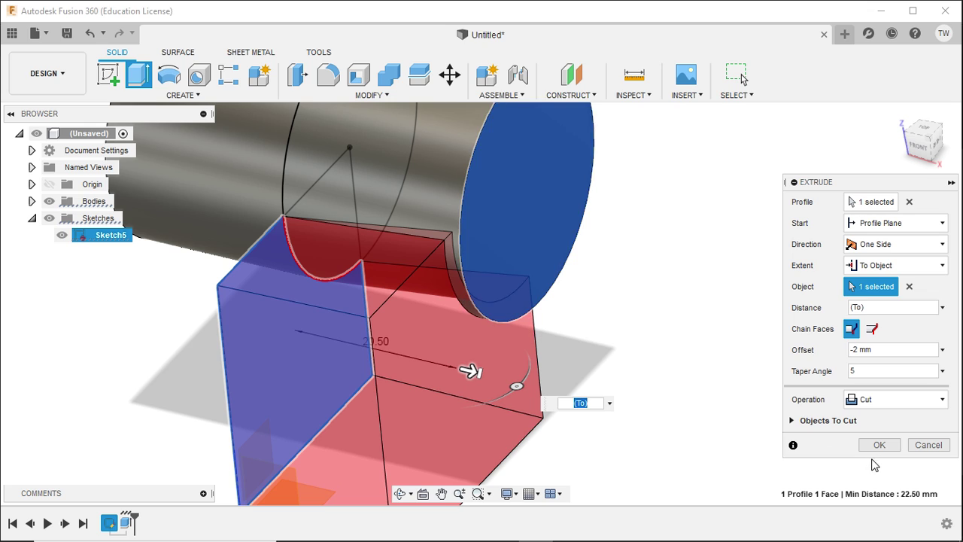
pyautogui.click(918, 401)
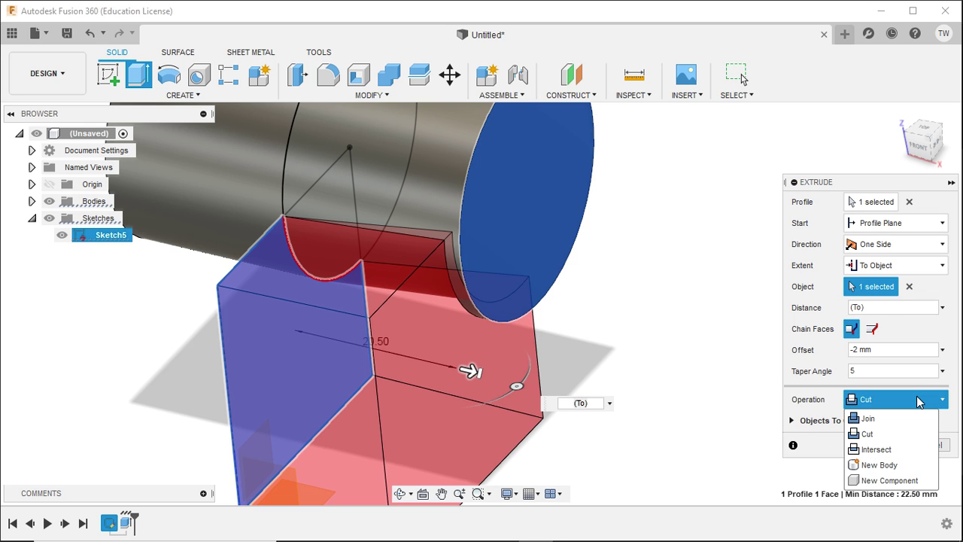
pyautogui.click(881, 422)
pyautogui.keyDown('shift'); pyautogui.moveTo(649, 302); pyautogui.dragTo(547, 281, button='middle'); pyautogui.keyUp('shift')
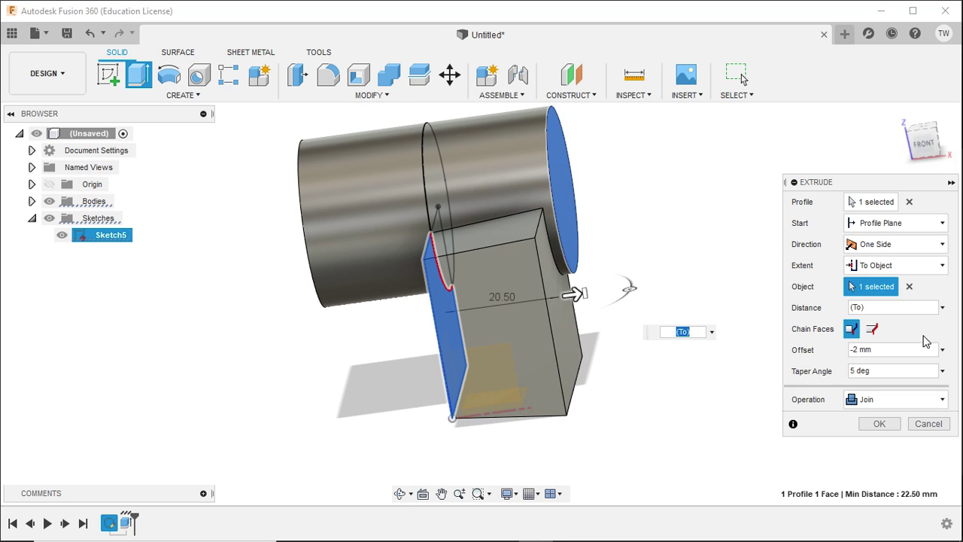
# Set the extrusion's taper angle to 15 degrees, complete the joined feature, and hide Sketch5.
pyautogui.click(859, 371)
pyautogui.write('15')
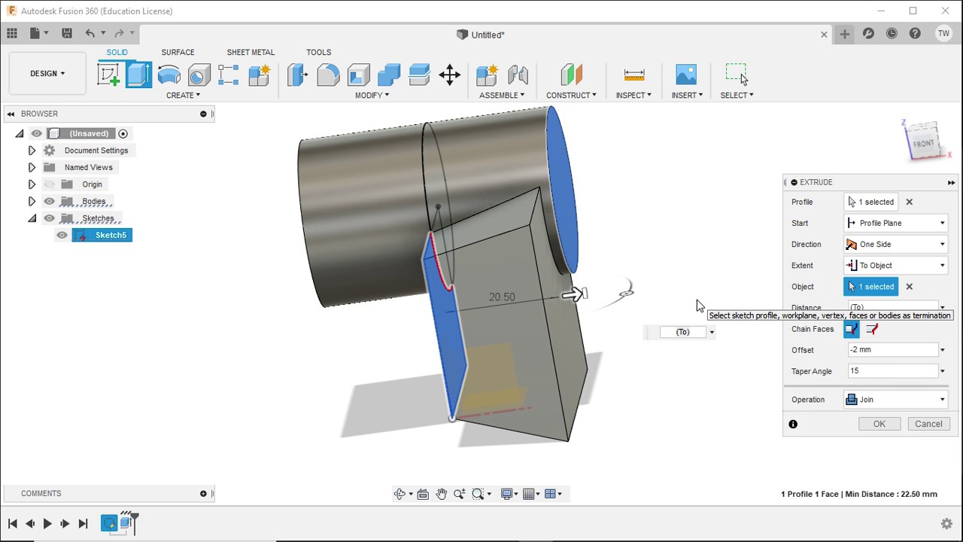
pyautogui.keyDown('shift'); pyautogui.moveTo(668, 235); pyautogui.dragTo(716, 189, button='middle'); pyautogui.keyUp('shift')
pyautogui.click(879, 423)
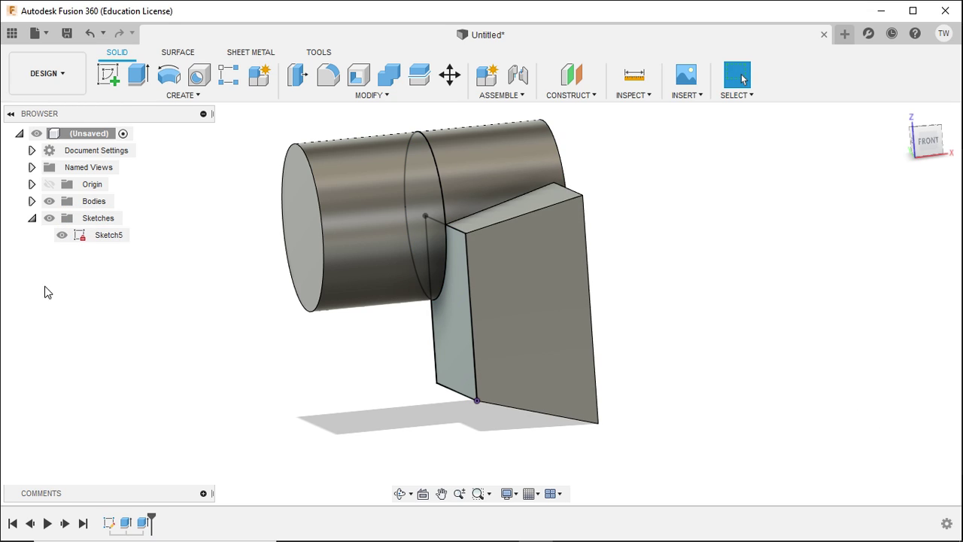
pyautogui.click(61, 237)
pyautogui.click(60, 236)
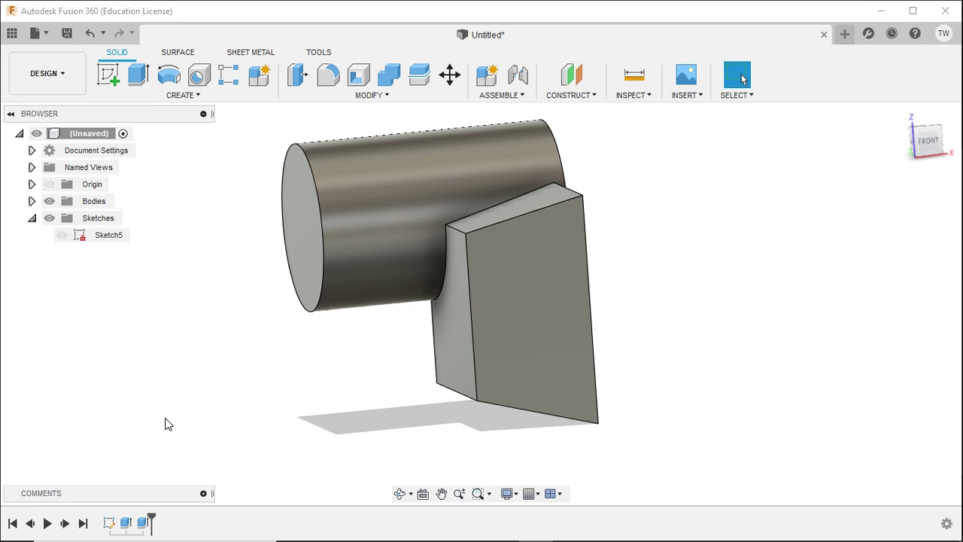
# Edit the tapered extrusion so that it cuts into the cylinder, using the Cut operation.
pyautogui.doubleClick(145, 524)
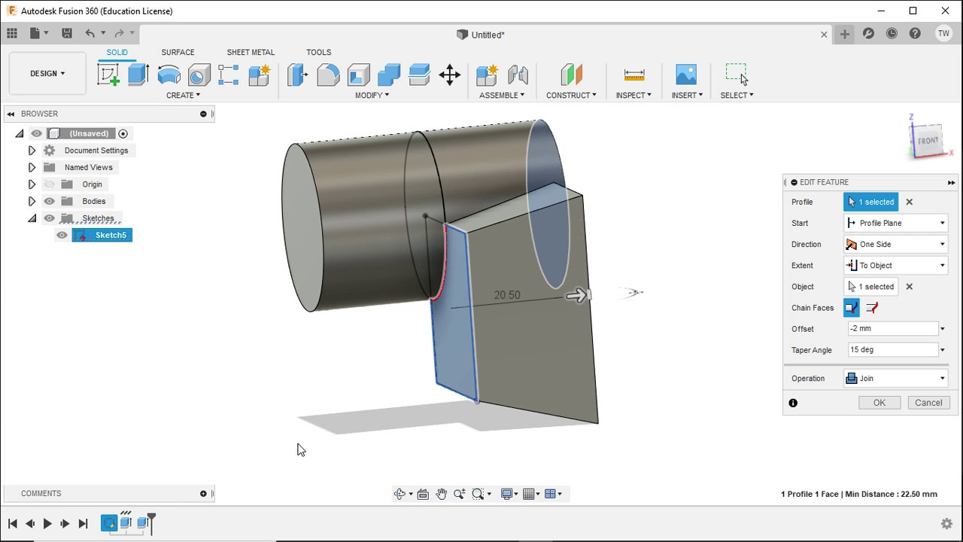
pyautogui.keyDown('shift'); pyautogui.moveTo(673, 372); pyautogui.dragTo(808, 366, button='middle'); pyautogui.keyUp('shift')
pyautogui.keyDown('shift'); pyautogui.moveTo(729, 380); pyautogui.dragTo(785, 314, button='middle'); pyautogui.keyUp('shift')
pyautogui.click(907, 400)
pyautogui.click(877, 434)
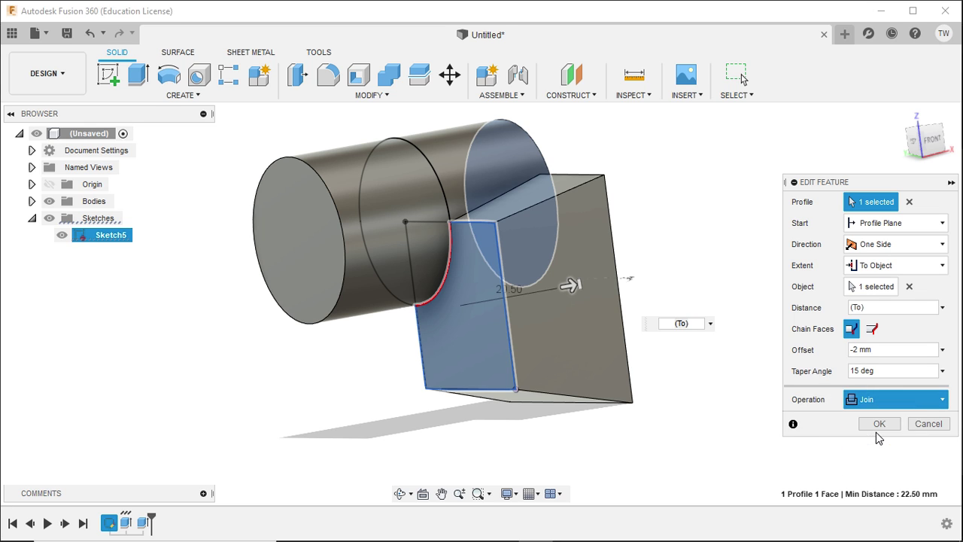
pyautogui.click(880, 444)
# Examine the tapered cut in the cylinder from the front and from an angled view.
pyautogui.keyDown('shift'); pyautogui.moveTo(706, 313); pyautogui.dragTo(551, 325, button='middle'); pyautogui.keyUp('shift')
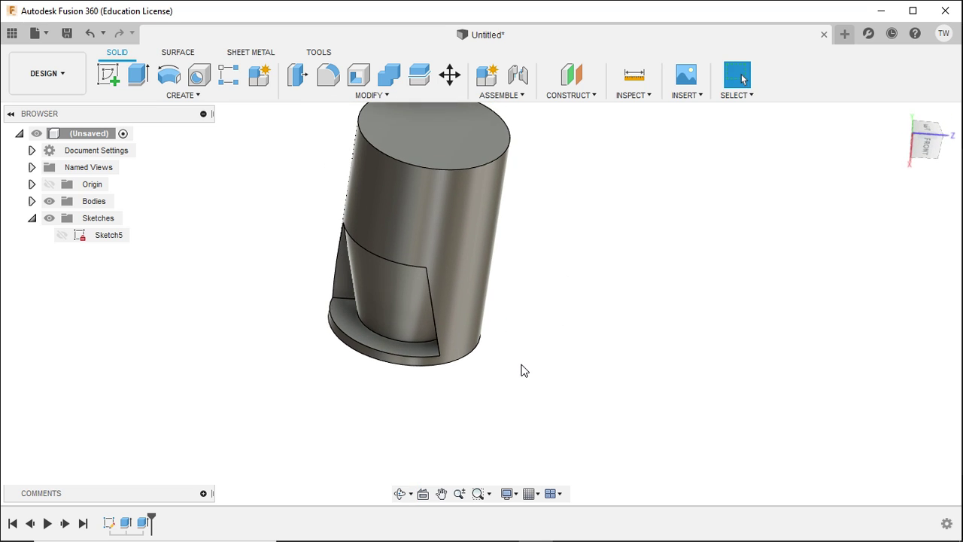
pyautogui.click(927, 147)
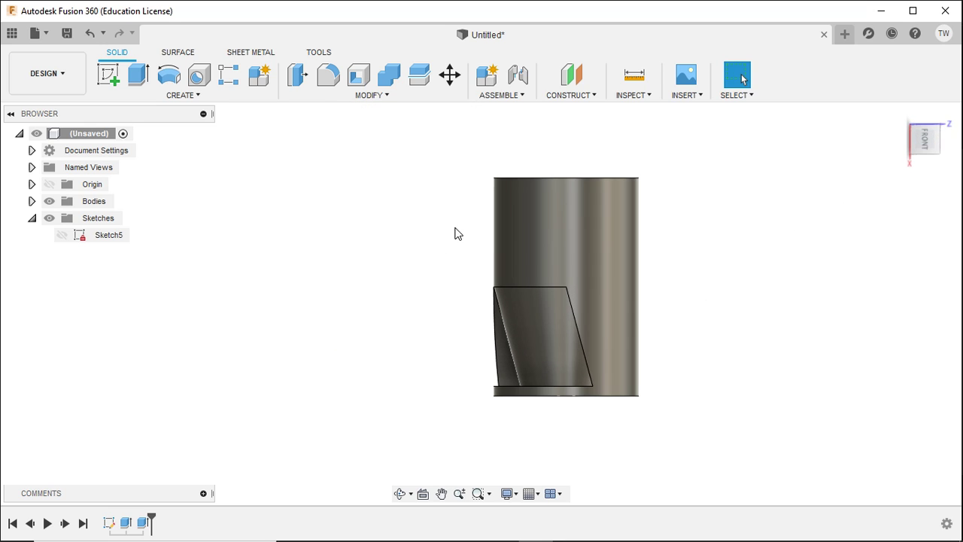
pyautogui.moveTo(913, 143)
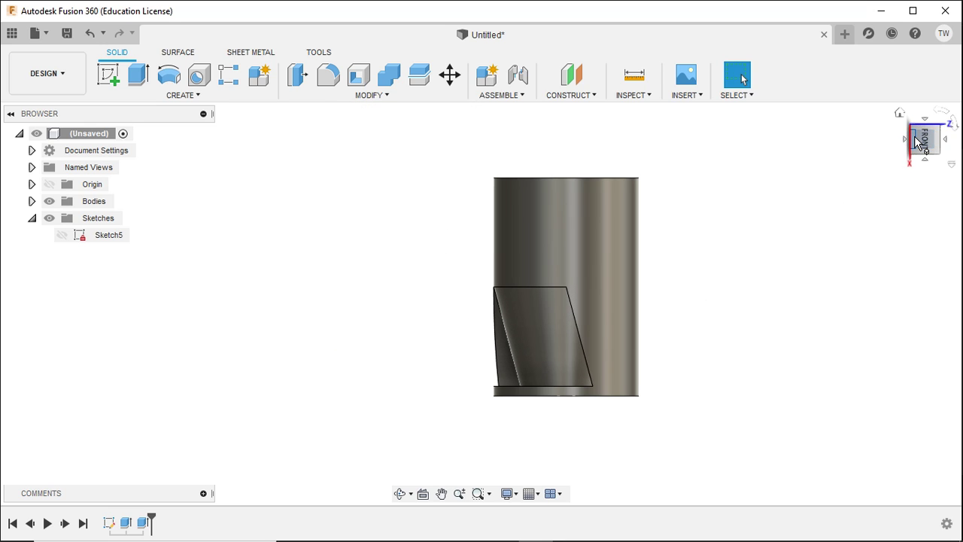
pyautogui.moveTo(915, 143); pyautogui.dragTo(671, 243)
pyautogui.keyDown('shift'); pyautogui.moveTo(670, 243); pyautogui.dragTo(655, 263, button='middle'); pyautogui.keyUp('shift')
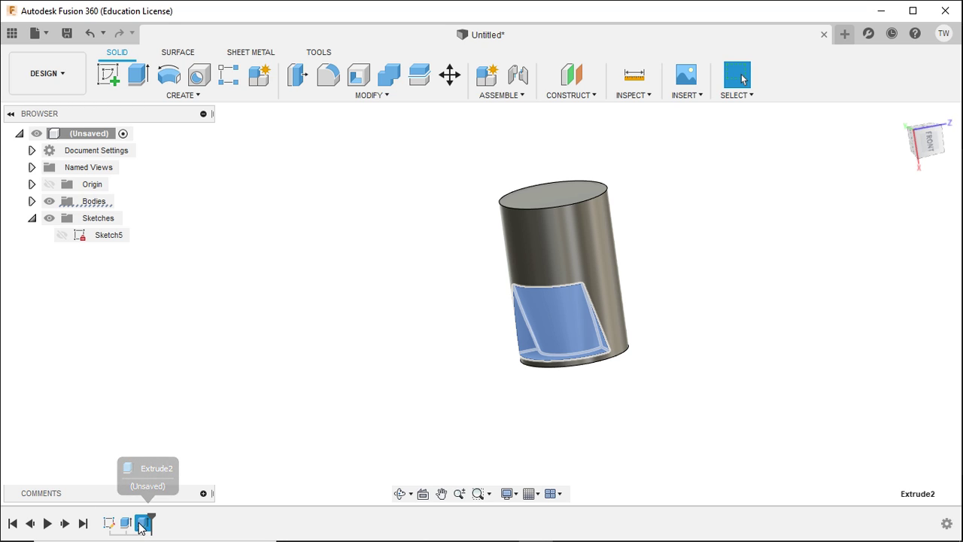
# Show Sketch5 again beside the cut cylinder.
pyautogui.click(256, 368)
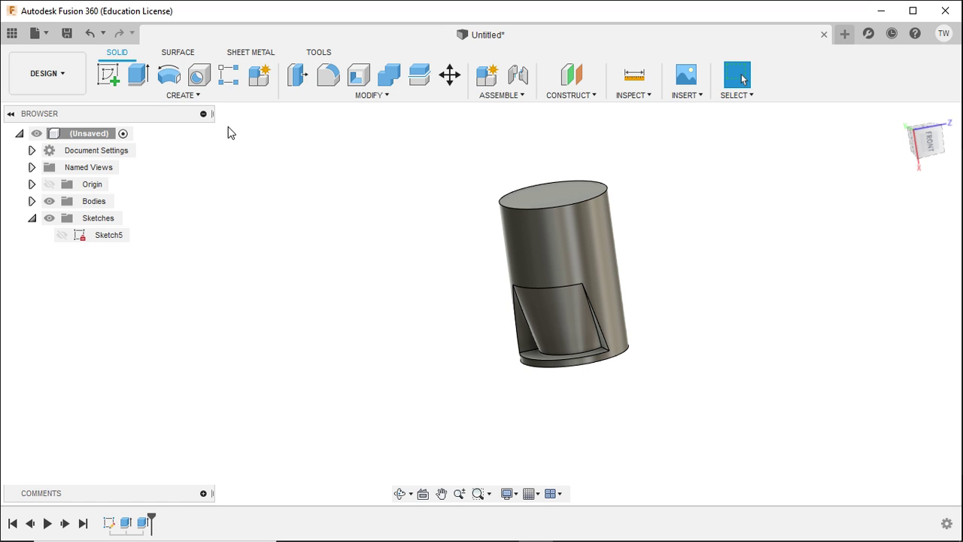
pyautogui.click(63, 235)
pyautogui.moveTo(321, 271)
pyautogui.keyDown('shift'); pyautogui.mouseDown(button='middle')
pyautogui.moveTo(342, 316)
pyautogui.moveTo(326, 345)
pyautogui.moveTo(263, 303)
pyautogui.moveTo(280, 253)
pyautogui.moveTo(322, 322)
pyautogui.moveTo(340, 331)
pyautogui.moveTo(324, 268)
pyautogui.mouseUp(button='middle'); pyautogui.keyUp('shift')
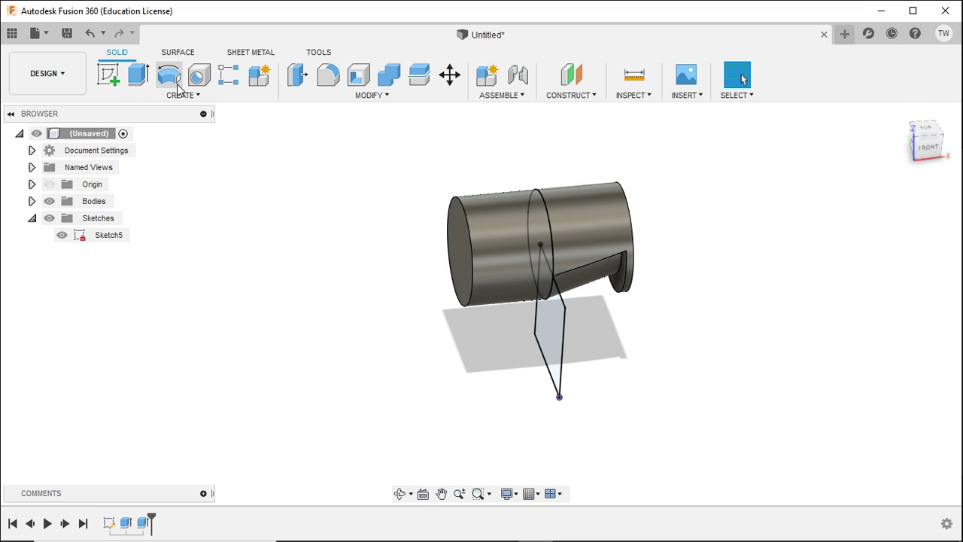
pyautogui.click(140, 78)
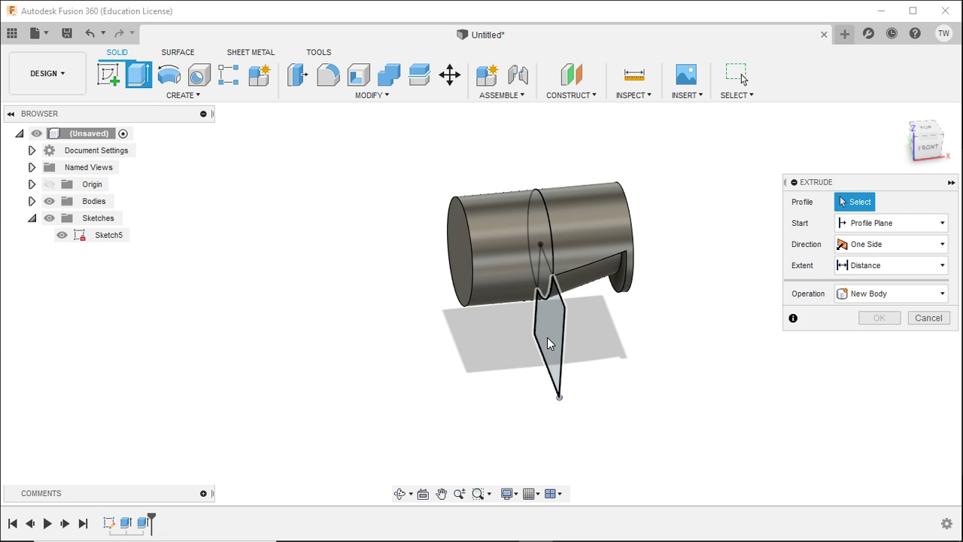
pyautogui.click(546, 355)
pyautogui.moveTo(557, 319); pyautogui.dragTo(500, 325)
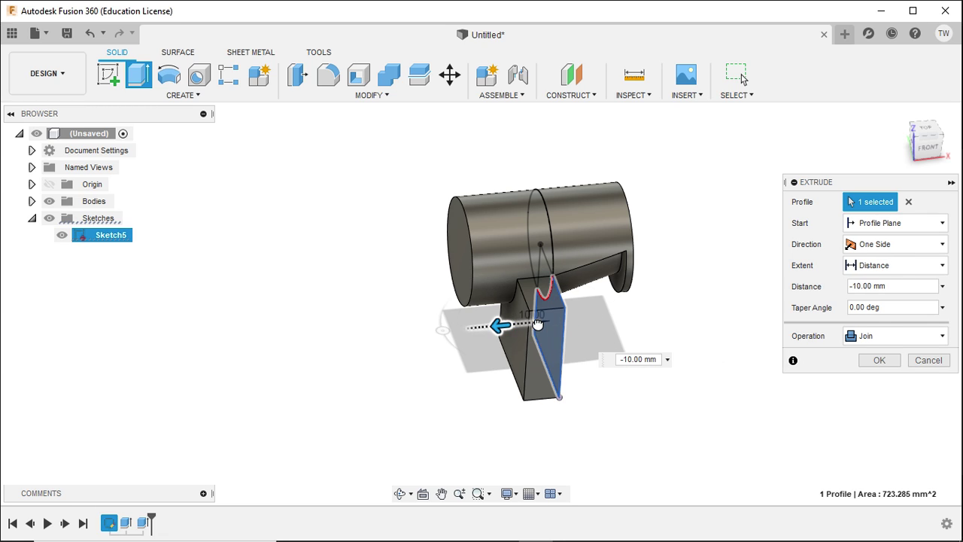
pyautogui.click(897, 266)
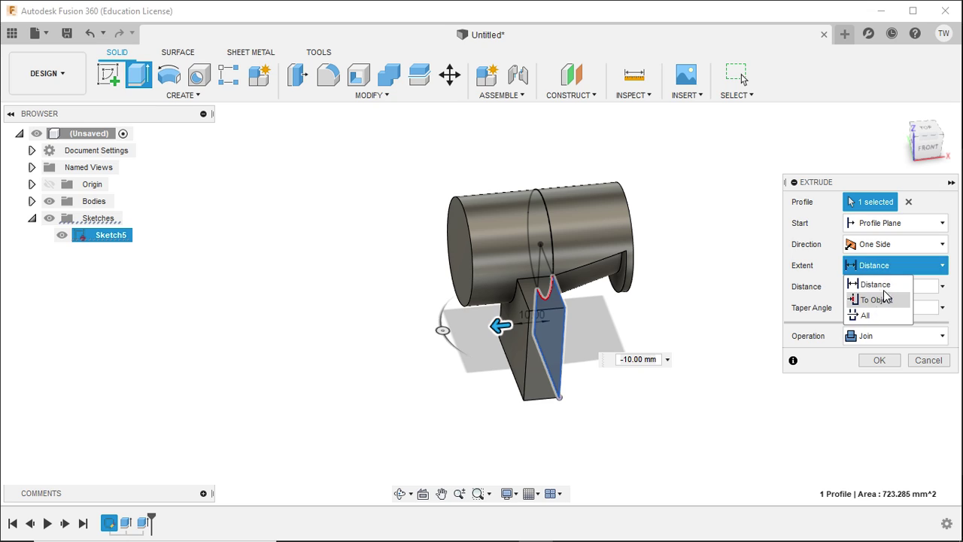
pyautogui.click(898, 243)
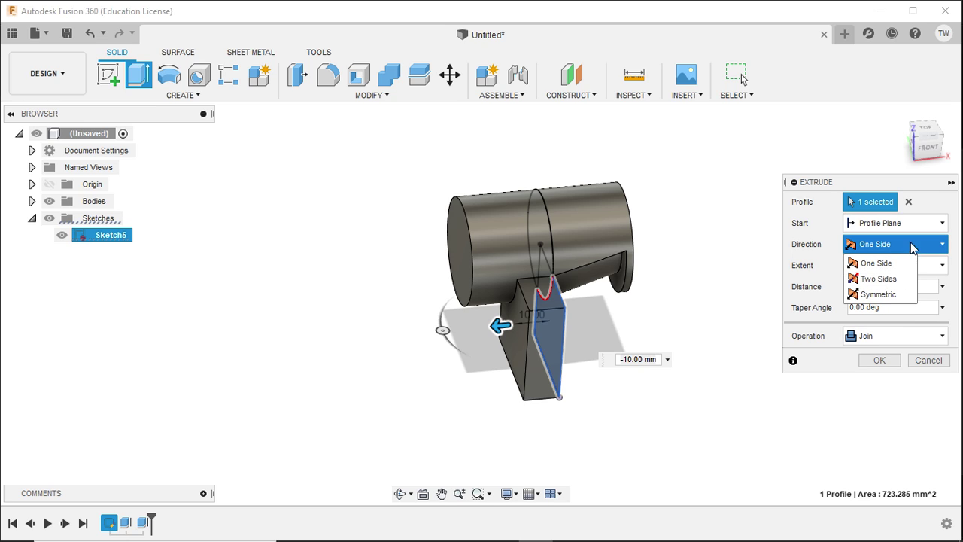
pyautogui.click(876, 263)
pyautogui.click(888, 264)
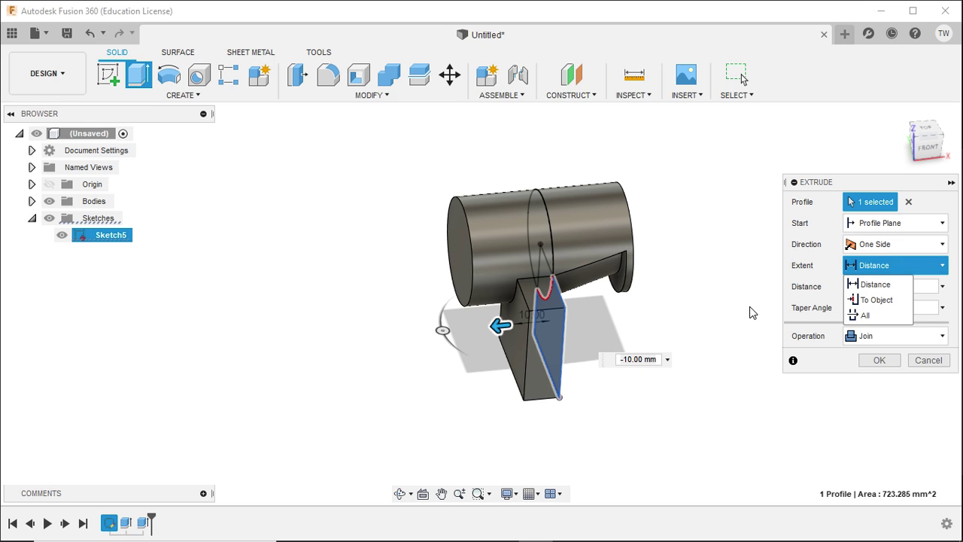
pyautogui.click(928, 361)
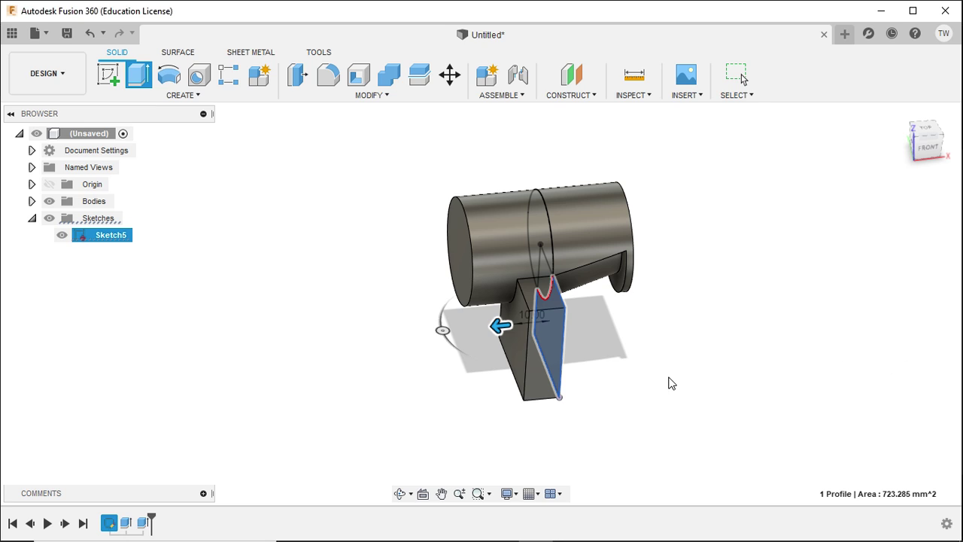
# Cancel the open extrusion, hide Sketch5, and start a new sketch on the cylinder's uncut flat end face.
pyautogui.press('Escape')
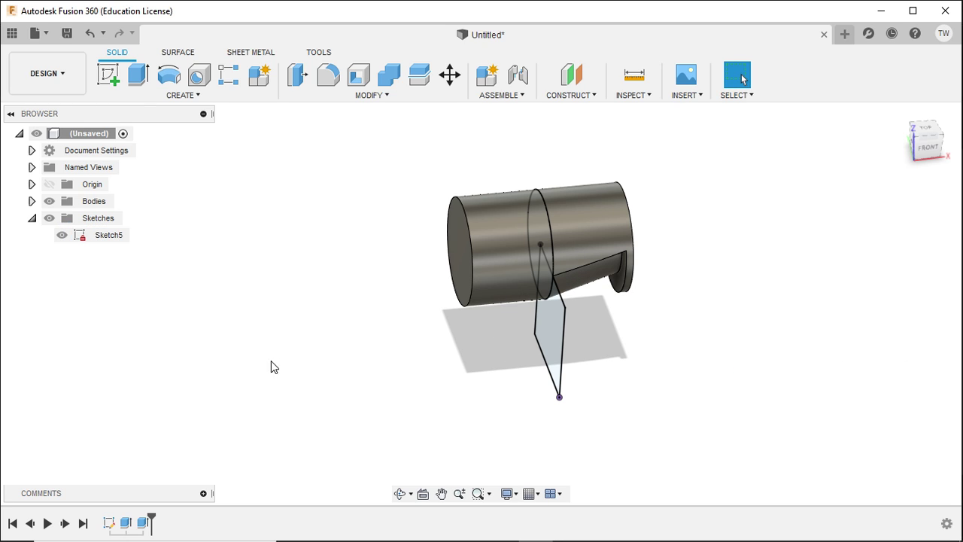
pyautogui.click(62, 235)
pyautogui.moveTo(290, 283)
pyautogui.keyDown('shift'); pyautogui.mouseDown(button='middle')
pyautogui.moveTo(349, 273)
pyautogui.moveTo(271, 230)
pyautogui.mouseUp(button='middle'); pyautogui.keyUp('shift')
pyautogui.click(106, 78)
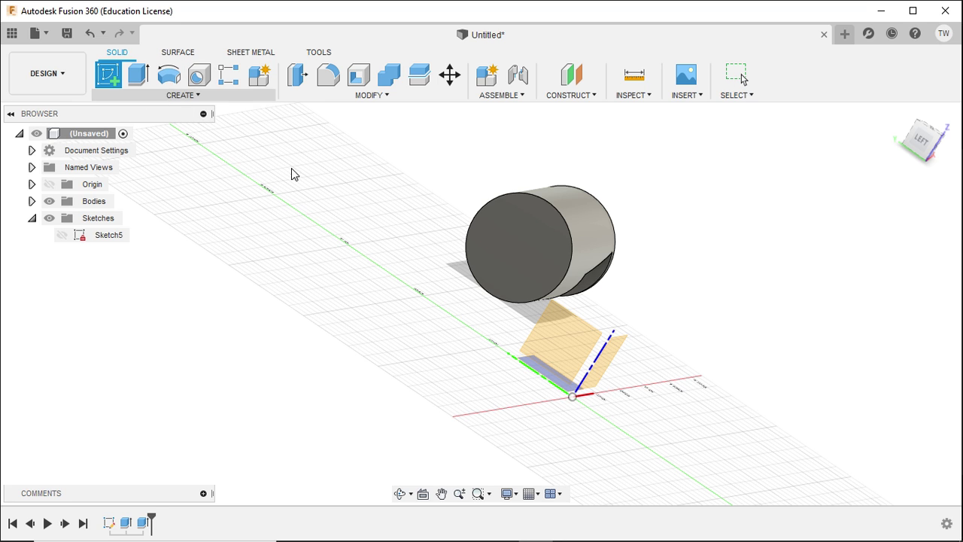
pyautogui.keyDown('shift'); pyautogui.moveTo(525, 239); pyautogui.dragTo(467, 227, button='middle'); pyautogui.keyUp('shift')
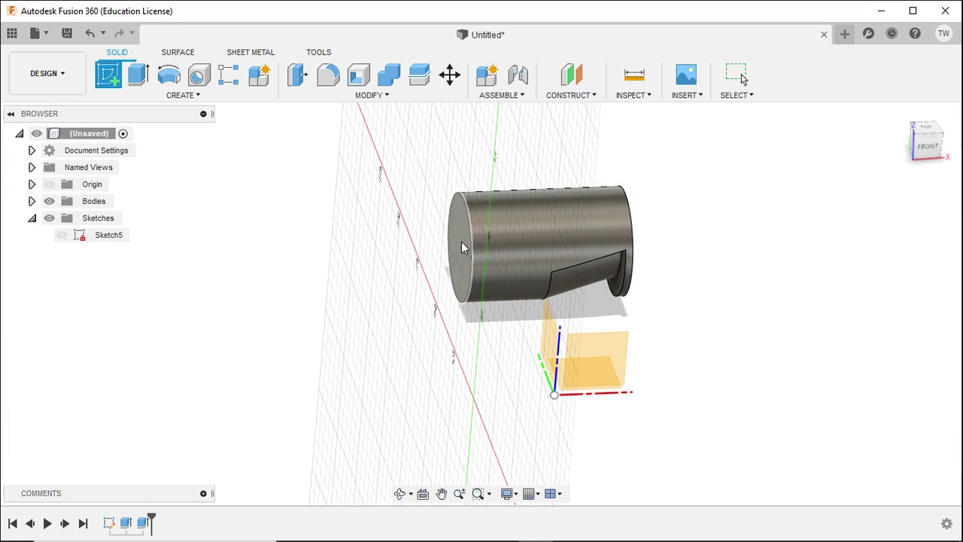
pyautogui.click(458, 246)
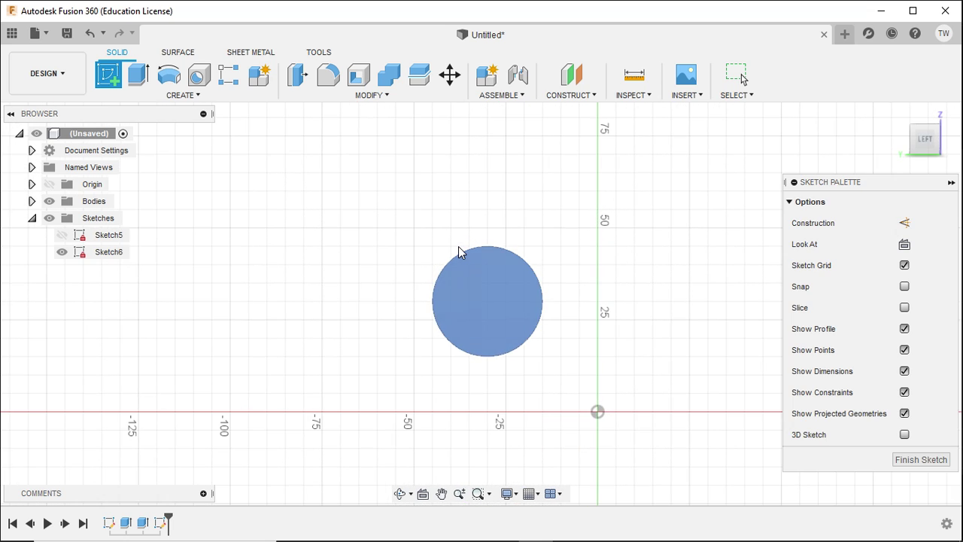
# Sketch a circle about 19 mm in diameter, concentric with the cylinder's end face.
pyautogui.click(168, 75)
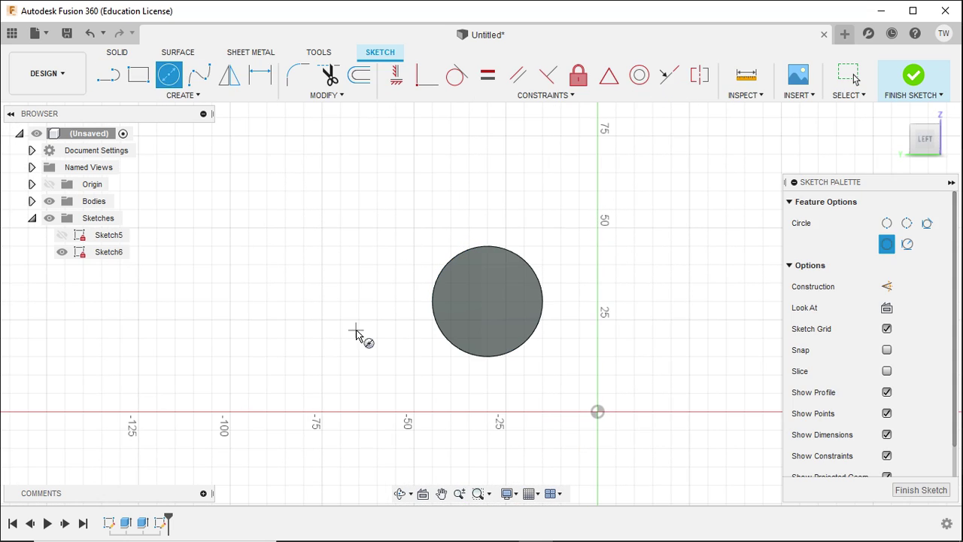
pyautogui.click(488, 301)
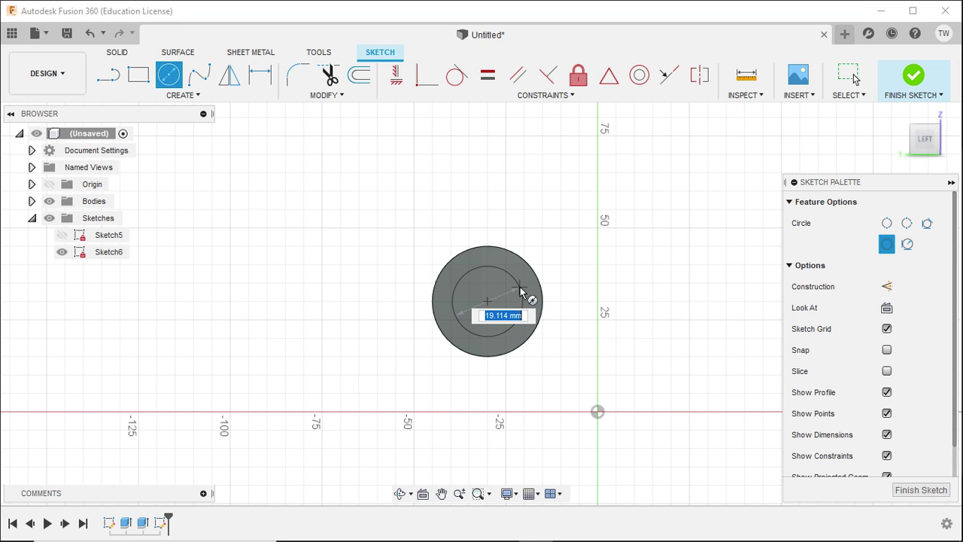
pyautogui.click(522, 292)
pyautogui.press('Escape')
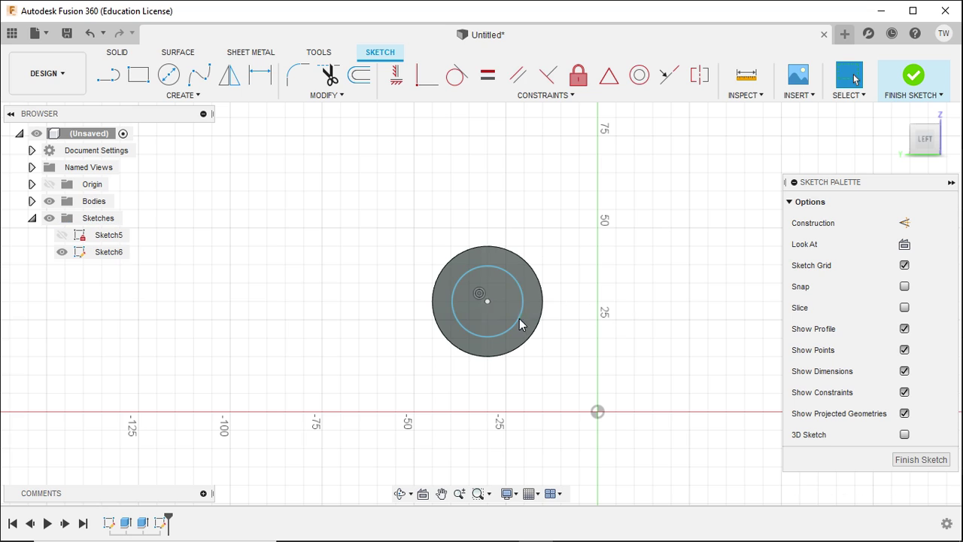
# Dimension the inner circle's diameter as 20 mm.
pyautogui.scroll(3, 490, 310)
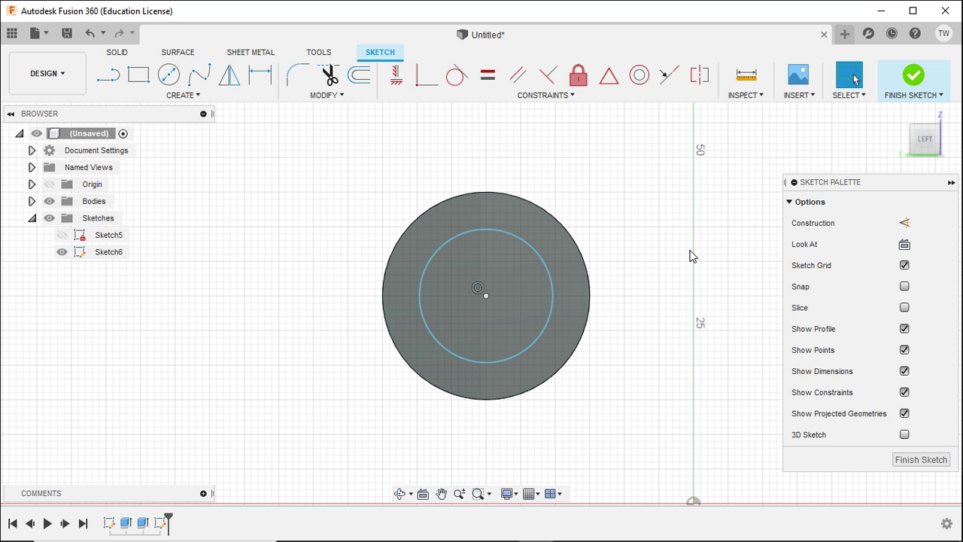
pyautogui.press('d')
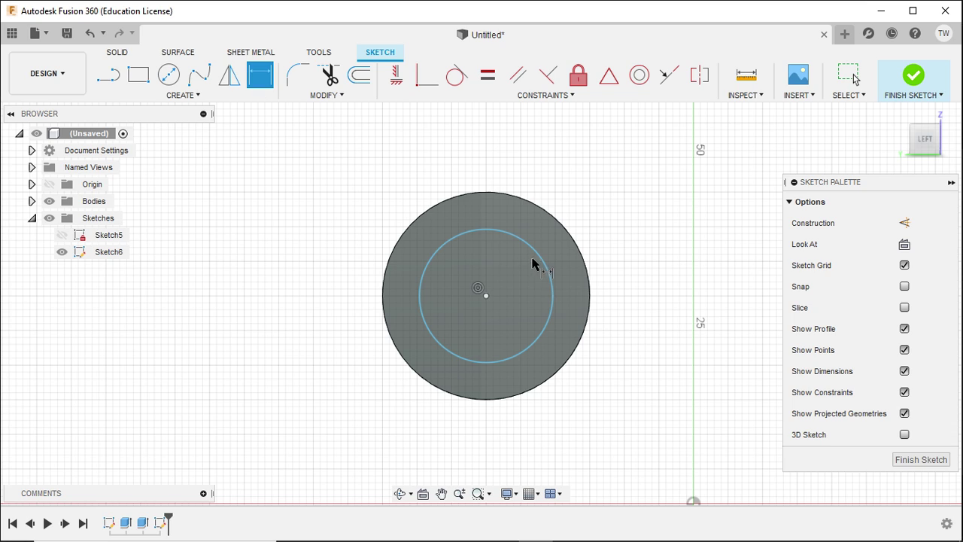
pyautogui.click(551, 278)
pyautogui.click(629, 245)
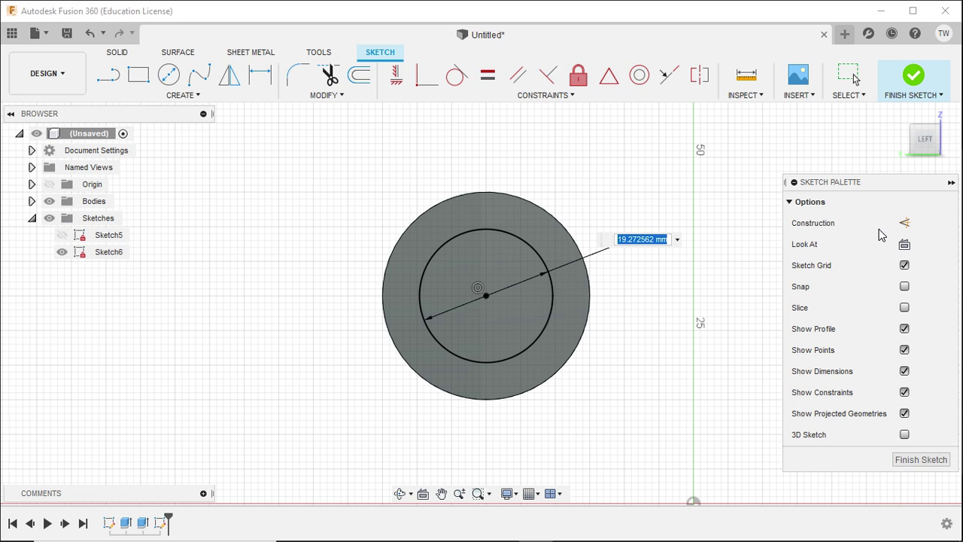
pyautogui.write('20')
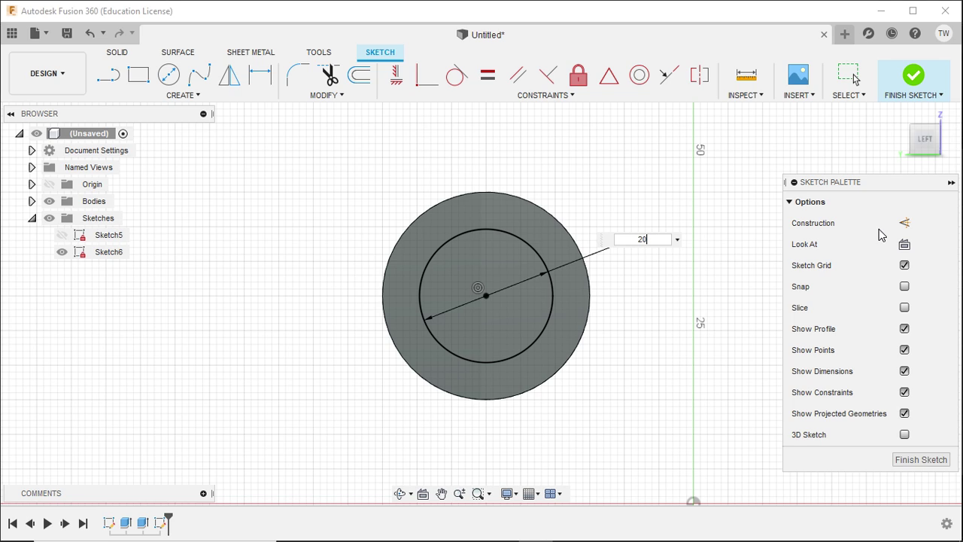
pyautogui.press('Return')
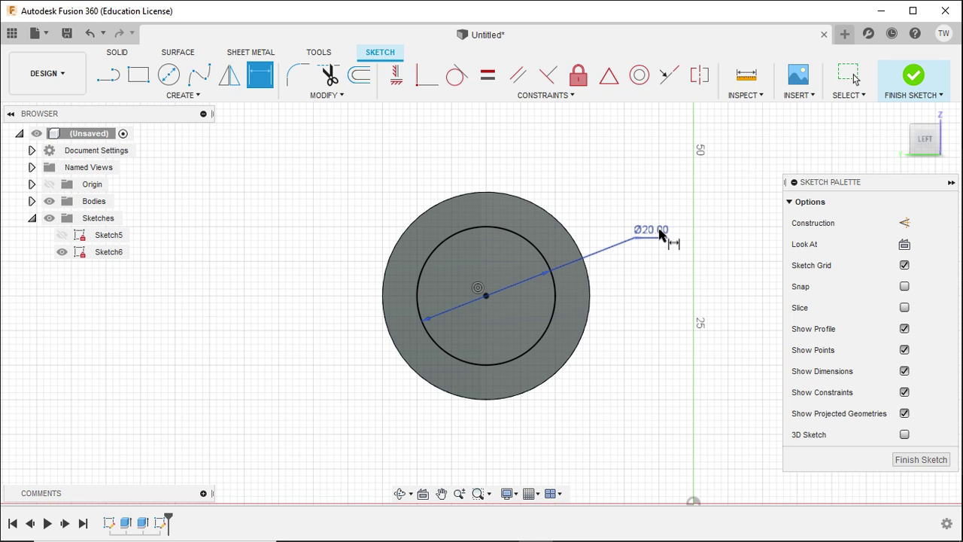
# Change the inner circle's diameter dimension to 25 mm.
pyautogui.doubleClick(652, 233)
pyautogui.write('25')
pyautogui.press('Return')
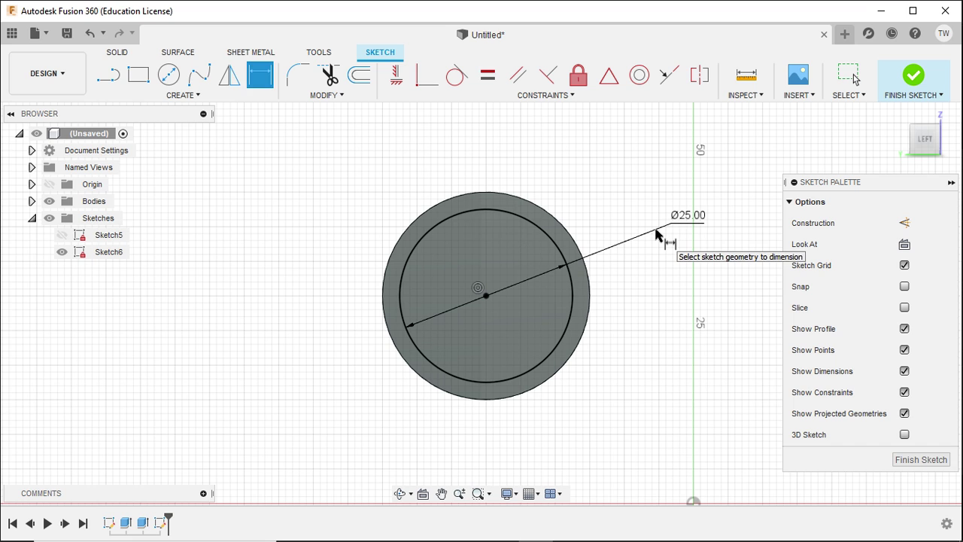
# Extrude the inner circle's profile into the cylinder as a cut with a distance of -80 mm.
pyautogui.moveTo(646, 301)
pyautogui.keyDown('shift'); pyautogui.mouseDown(button='middle')
pyautogui.moveTo(659, 326)
pyautogui.moveTo(624, 344)
pyautogui.mouseUp(button='middle'); pyautogui.keyUp('shift')
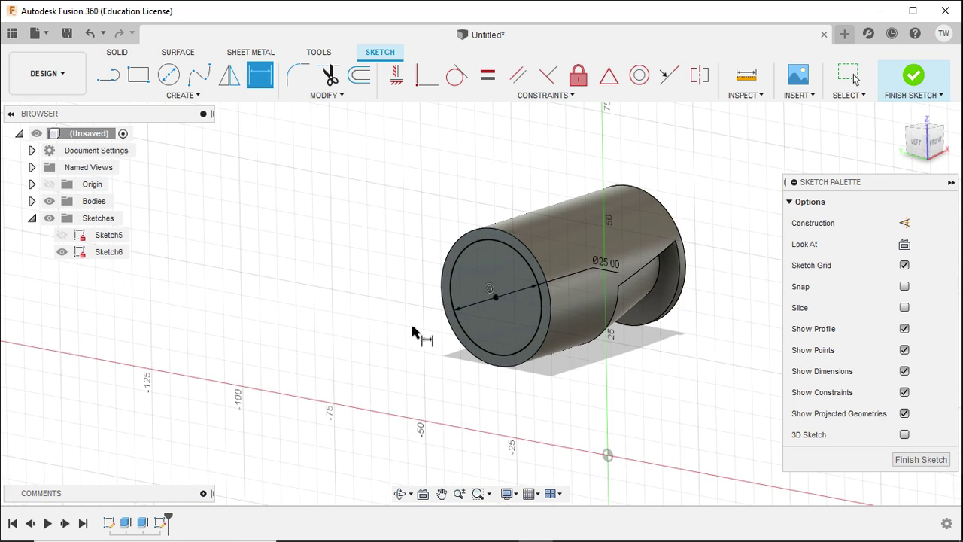
pyautogui.scroll(-3, 413, 333)
pyautogui.scroll(2, 572, 308)
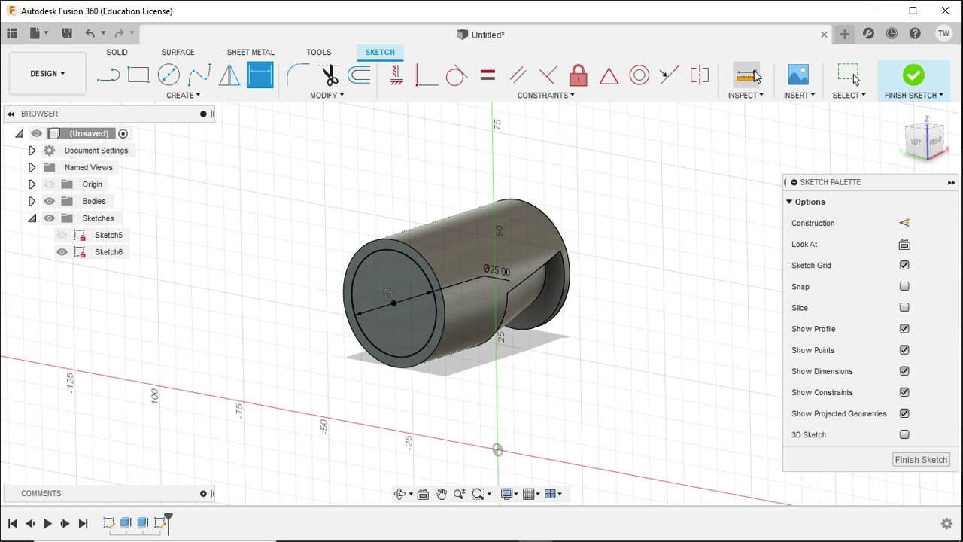
pyautogui.click(119, 54)
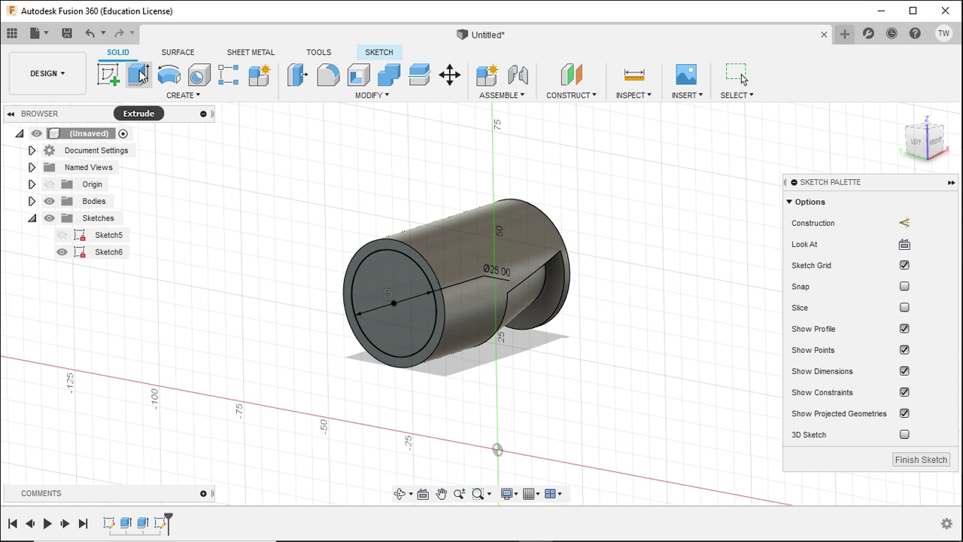
pyautogui.click(138, 75)
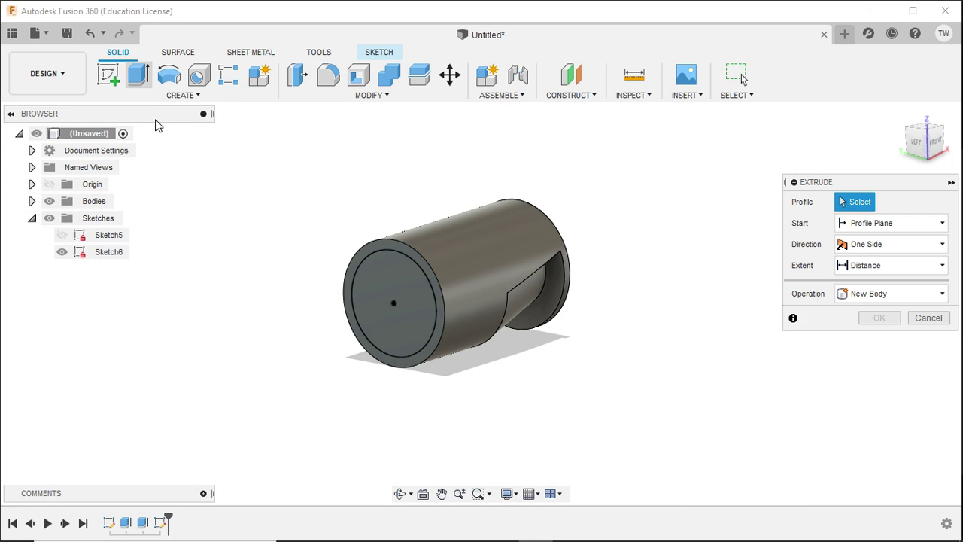
pyautogui.click(401, 299)
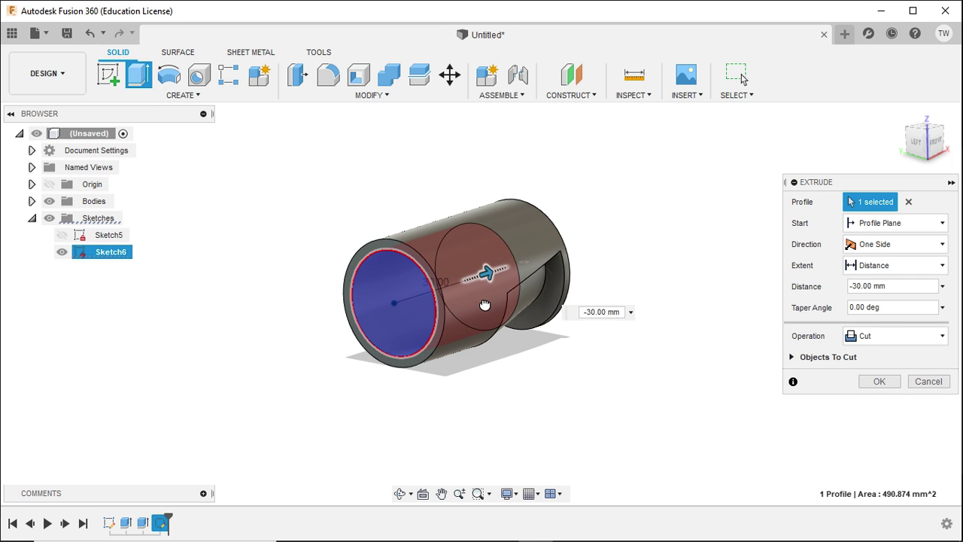
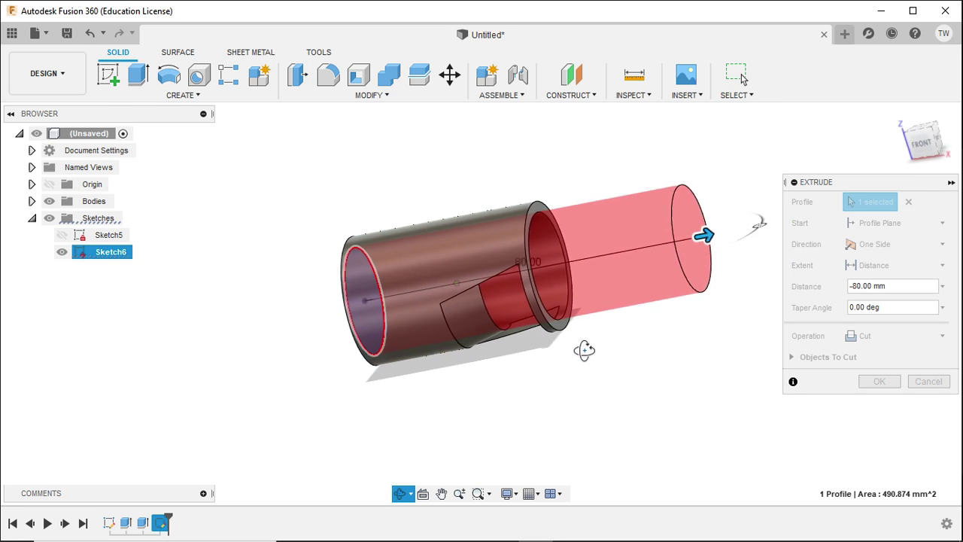
pyautogui.press('Escape')
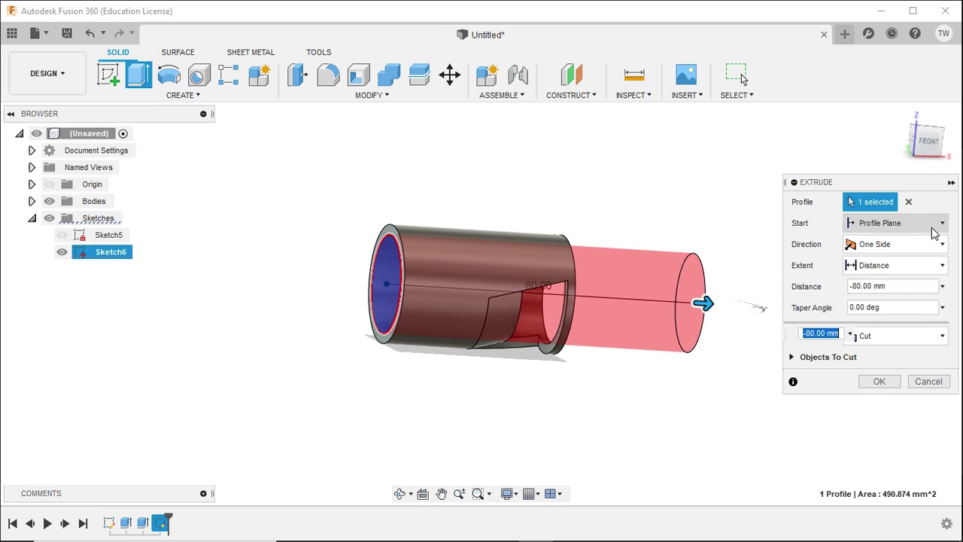
# Set the circular cut's extent to All and view it along the cylinder.
pyautogui.click(889, 266)
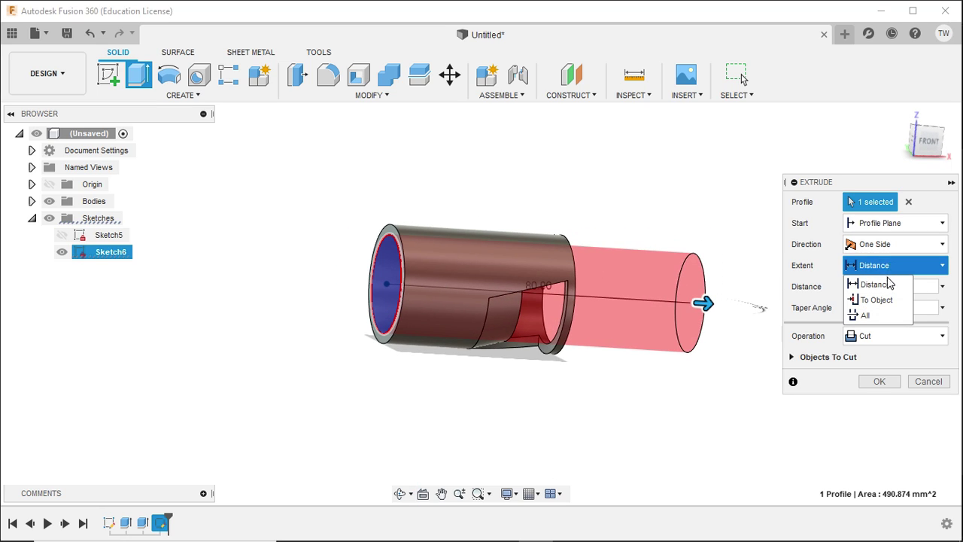
pyautogui.click(872, 317)
pyautogui.scroll(-3, 651, 274)
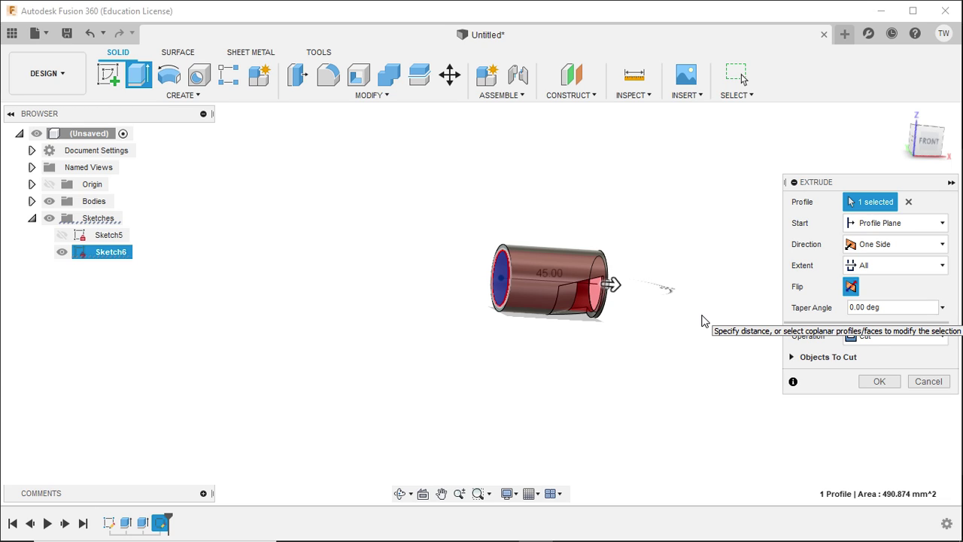
pyautogui.scroll(5, 733, 318)
pyautogui.keyDown('shift'); pyautogui.moveTo(733, 318); pyautogui.dragTo(611, 380, button='middle'); pyautogui.keyUp('shift')
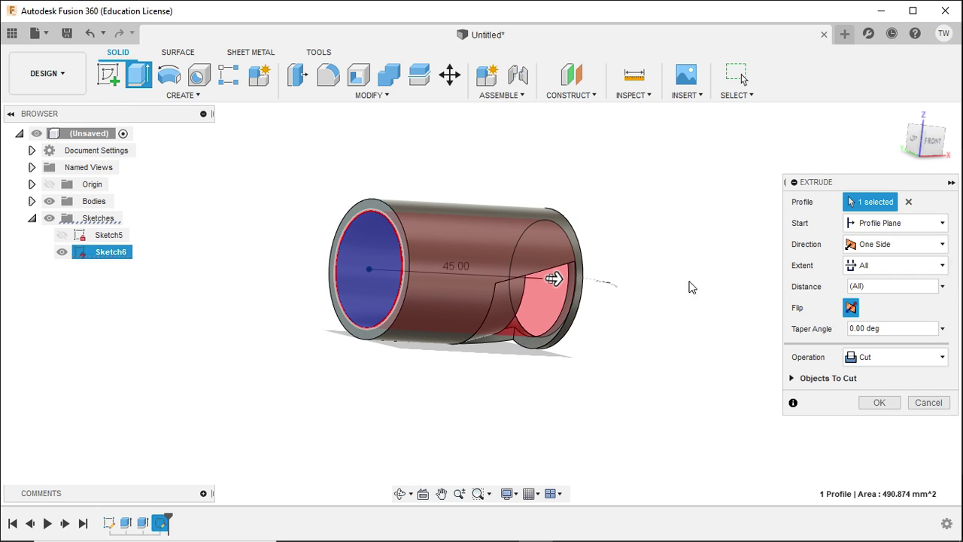
# Extend the circular cut with To Object up to the inner face of the disc below the tapered notch, and complete it.
pyautogui.click(874, 264)
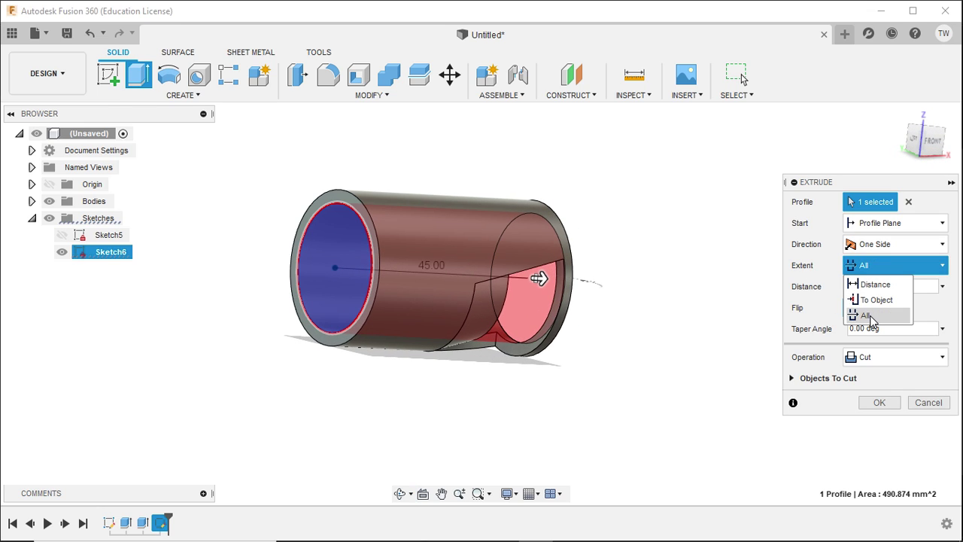
pyautogui.click(876, 300)
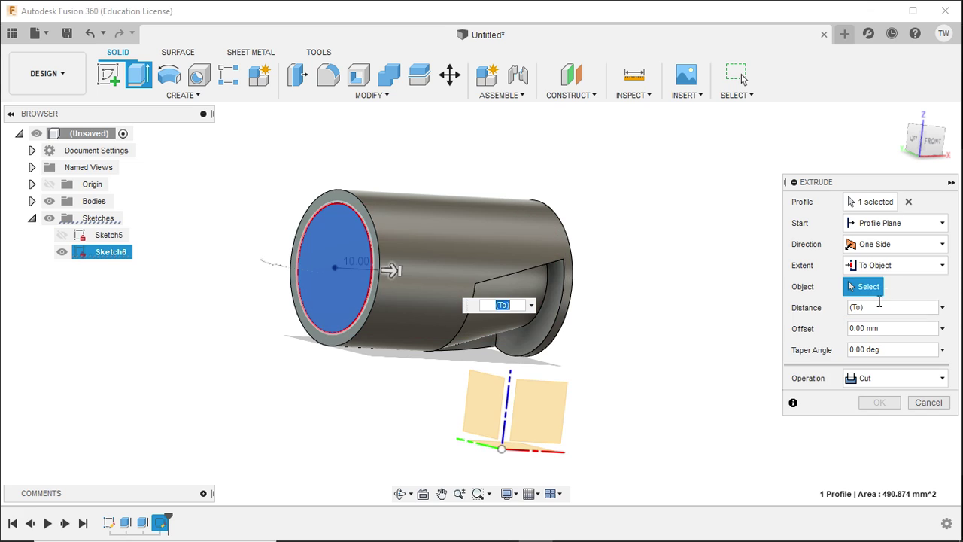
pyautogui.click(537, 352)
pyautogui.moveTo(596, 374)
pyautogui.keyDown('shift'); pyautogui.mouseDown(button='middle')
pyautogui.moveTo(499, 372)
pyautogui.moveTo(563, 389)
pyautogui.moveTo(540, 342)
pyautogui.moveTo(623, 404)
pyautogui.moveTo(709, 334)
pyautogui.moveTo(698, 286)
pyautogui.moveTo(652, 316)
pyautogui.moveTo(662, 323)
pyautogui.moveTo(607, 374)
pyautogui.moveTo(639, 318)
pyautogui.moveTo(684, 284)
pyautogui.moveTo(752, 323)
pyautogui.moveTo(806, 387)
pyautogui.moveTo(790, 419)
pyautogui.moveTo(717, 438)
pyautogui.moveTo(684, 434)
pyautogui.moveTo(639, 387)
pyautogui.moveTo(587, 419)
pyautogui.moveTo(695, 414)
pyautogui.moveTo(780, 396)
pyautogui.moveTo(791, 333)
pyautogui.moveTo(845, 294)
pyautogui.moveTo(957, 307)
pyautogui.mouseUp(button='middle'); pyautogui.keyUp('shift')
pyautogui.click(879, 444)
pyautogui.keyDown('shift'); pyautogui.moveTo(653, 299); pyautogui.dragTo(696, 351, button='middle'); pyautogui.keyUp('shift')
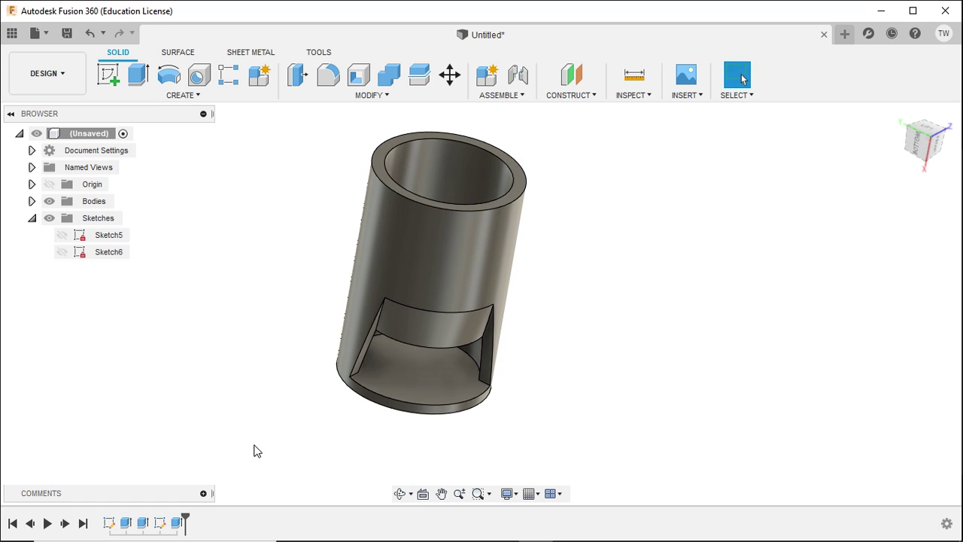
# Edit the circular cut to use a 5 mm offset from its target face, and apply the change.
pyautogui.doubleClick(179, 523)
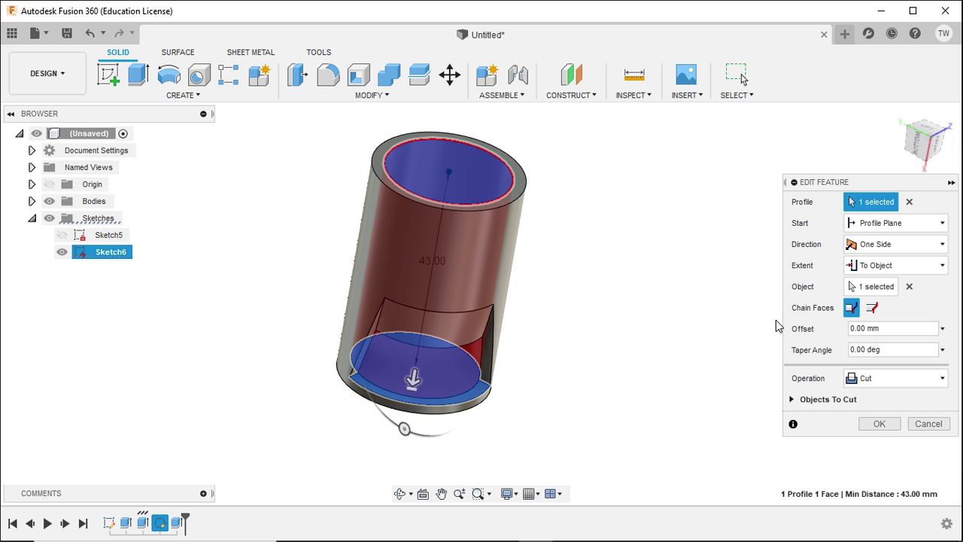
pyautogui.click(910, 325)
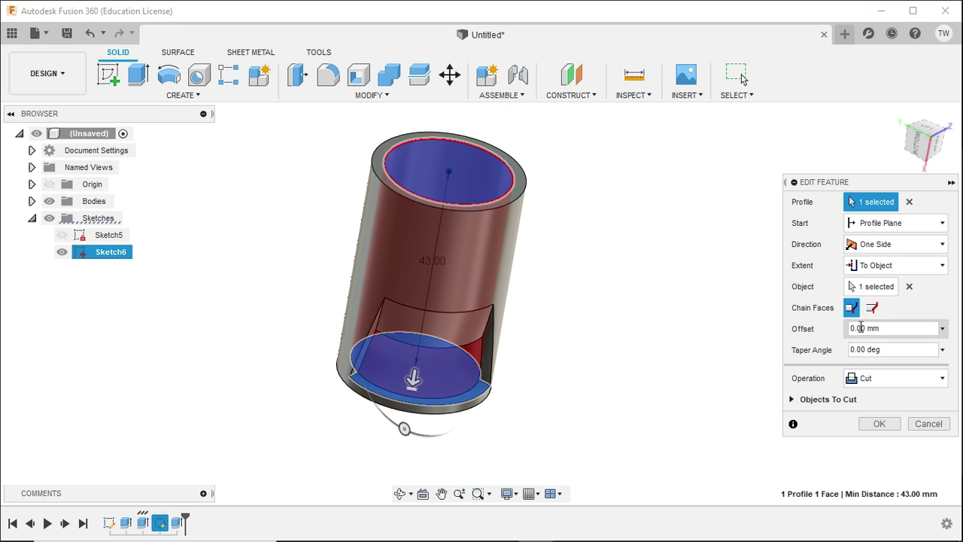
pyautogui.moveTo(893, 328); pyautogui.dragTo(810, 337)
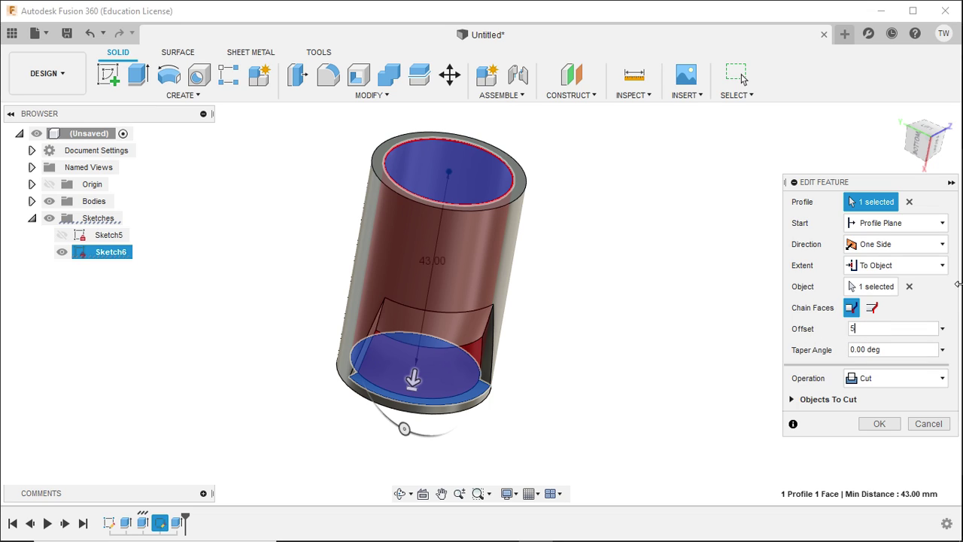
pyautogui.click(874, 425)
pyautogui.keyDown('shift'); pyautogui.moveTo(581, 378); pyautogui.dragTo(599, 357, button='middle'); pyautogui.keyUp('shift')
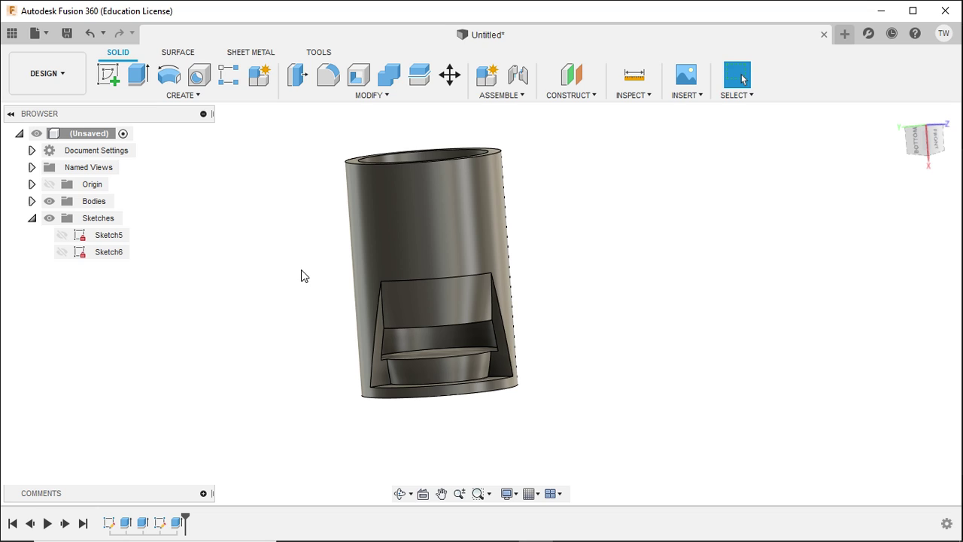
# Edit the circular cut to use the Intersect operation and pull its extent to a distance of -45 mm.
pyautogui.doubleClick(159, 523)
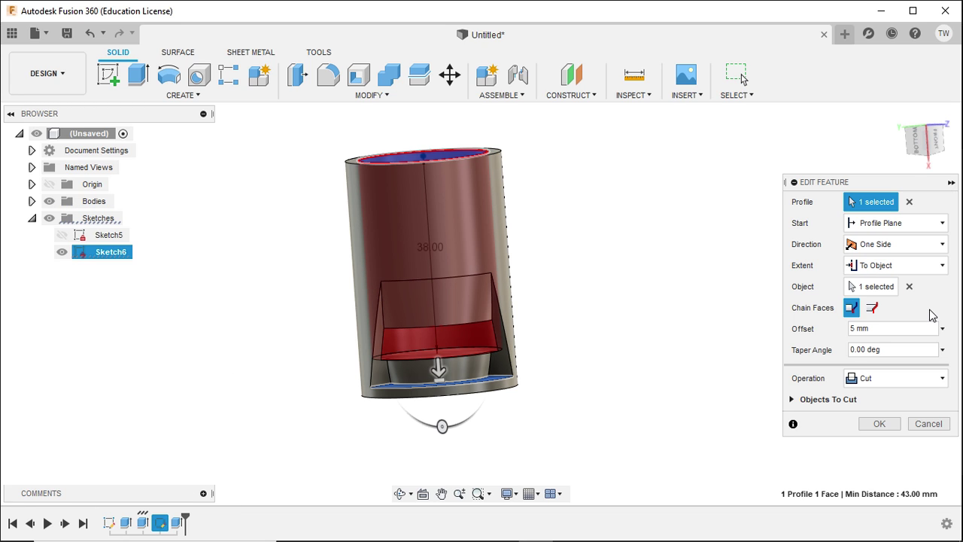
pyautogui.click(909, 382)
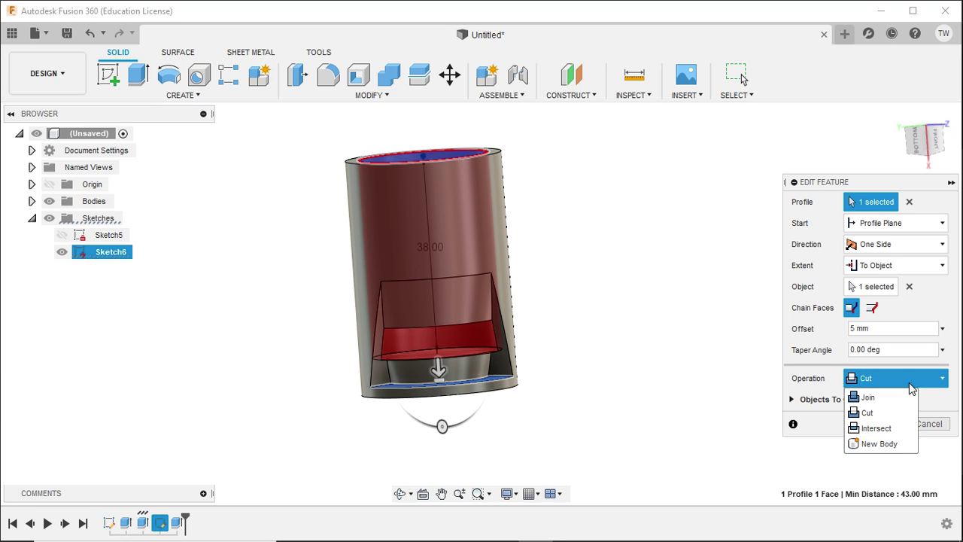
pyautogui.click(877, 428)
pyautogui.keyDown('shift'); pyautogui.moveTo(615, 328); pyautogui.dragTo(580, 236, button='middle'); pyautogui.keyUp('shift')
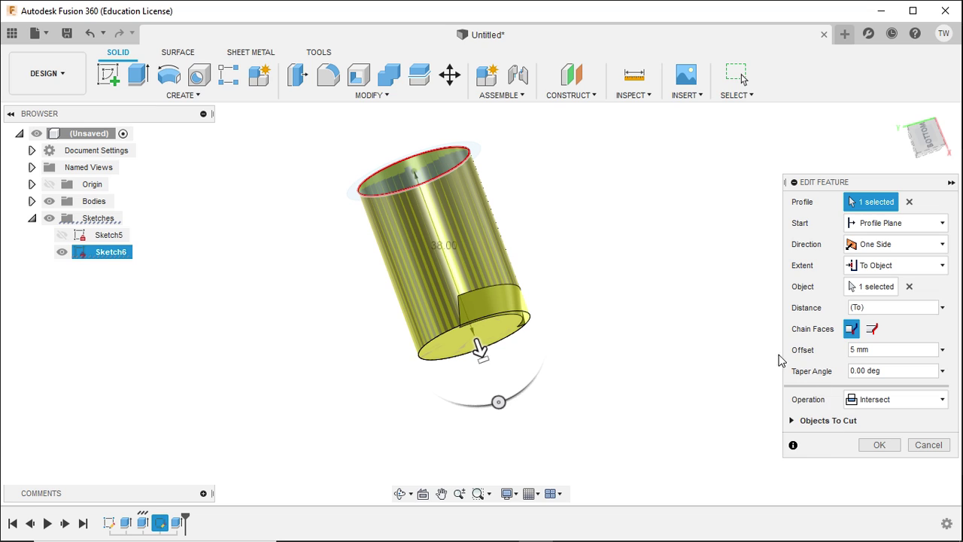
pyautogui.moveTo(477, 328); pyautogui.dragTo(487, 374)
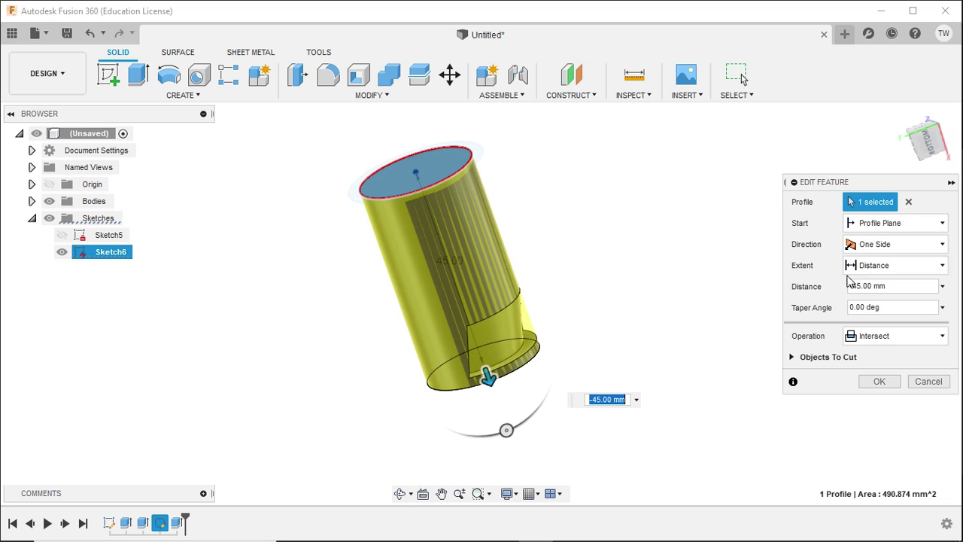
# Set the intersect extrusion's extent to To Object up to the disc face below the notch, and apply the edit.
pyautogui.click(892, 270)
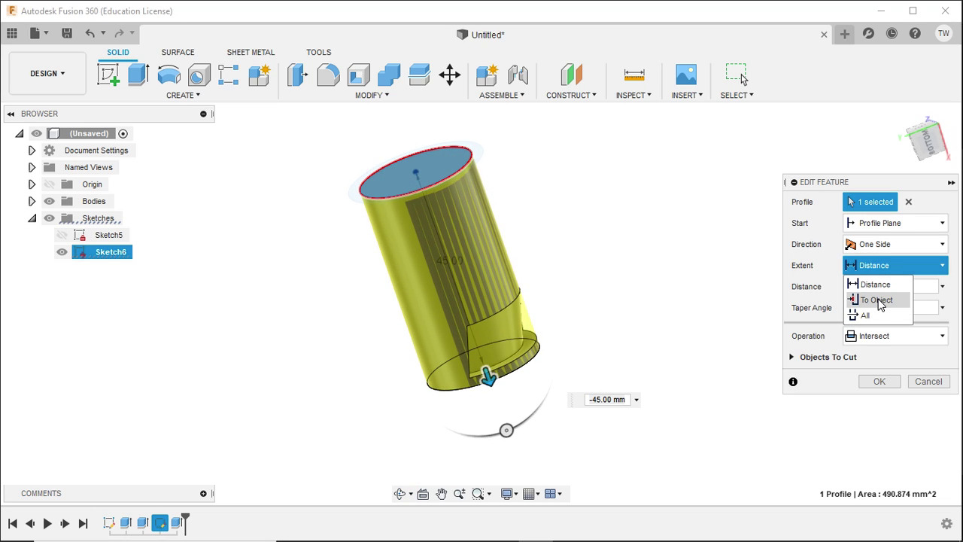
pyautogui.click(877, 299)
pyautogui.click(537, 344)
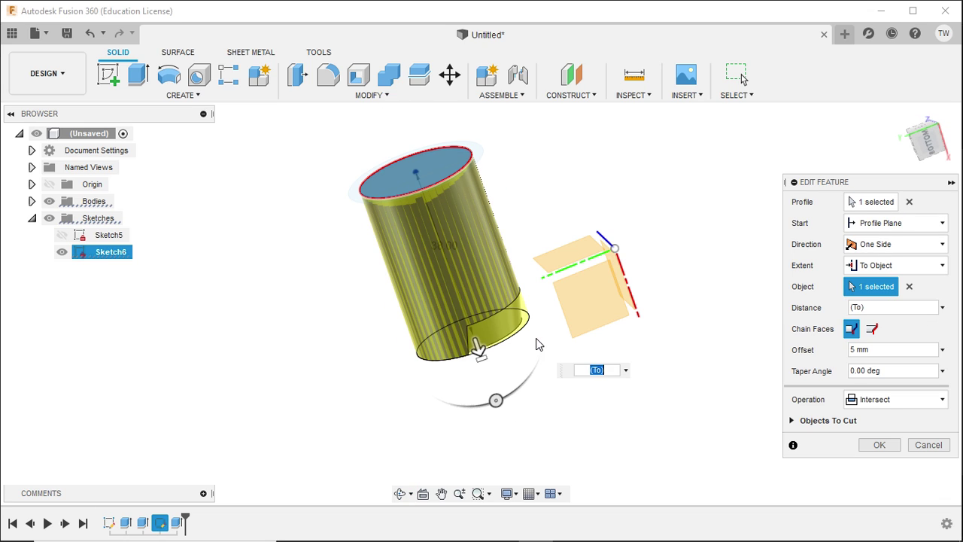
pyautogui.click(876, 446)
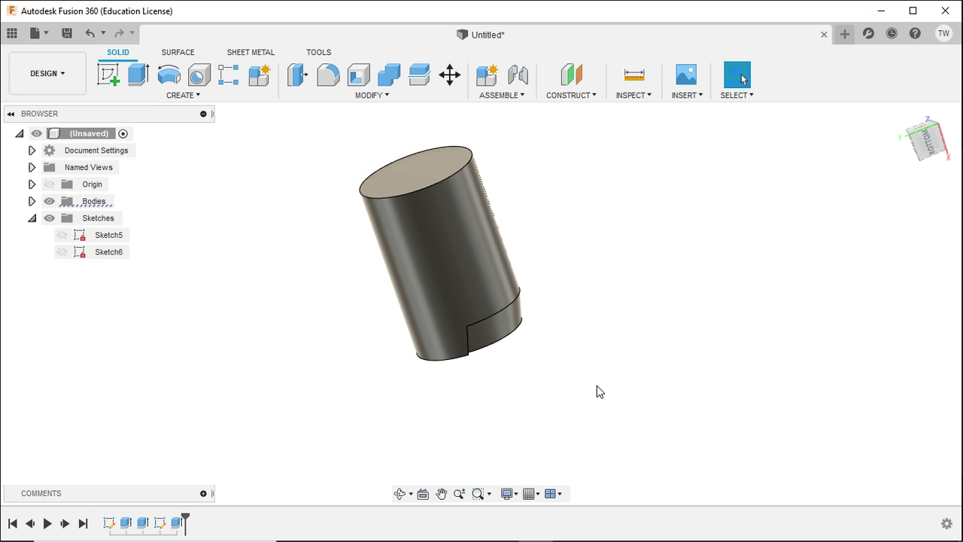
# Inspect the intersected body from several sides and undo the change to Intersect.
pyautogui.moveTo(610, 367); pyautogui.dragTo(546, 294)
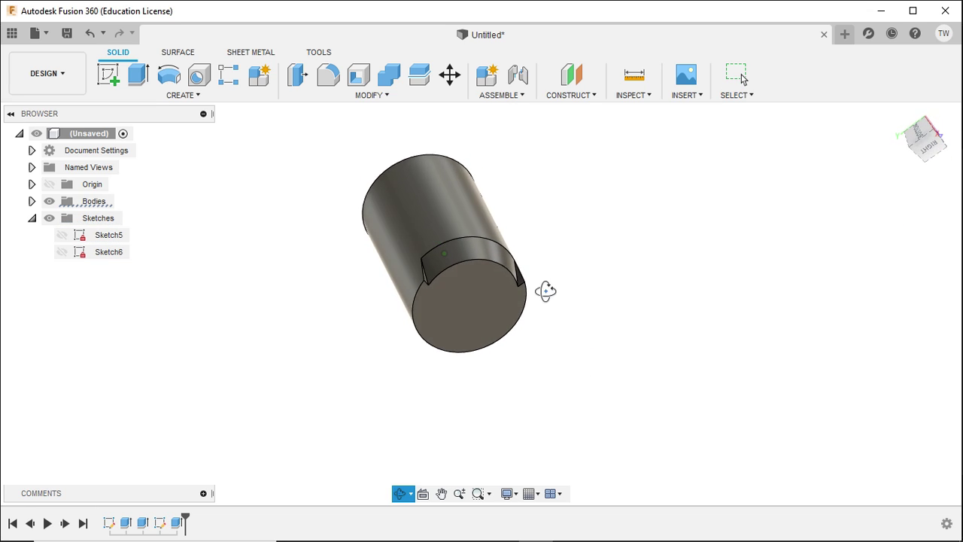
pyautogui.press('Escape')
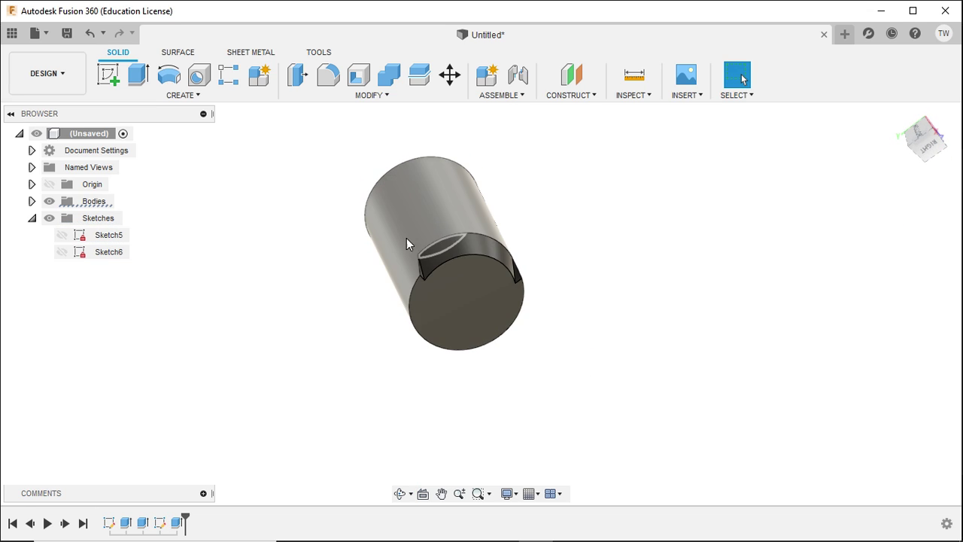
pyautogui.keyDown('shift'); pyautogui.moveTo(508, 218); pyautogui.dragTo(416, 324, button='middle'); pyautogui.keyUp('shift')
pyautogui.keyDown('shift'); pyautogui.moveTo(544, 390); pyautogui.dragTo(536, 242, button='middle'); pyautogui.keyUp('shift')
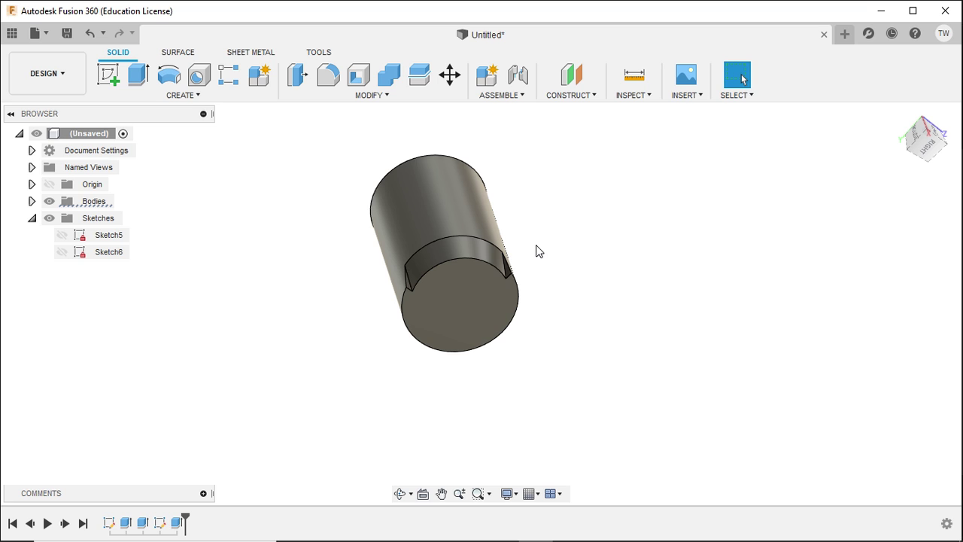
pyautogui.keyDown('shift'); pyautogui.moveTo(530, 245); pyautogui.dragTo(577, 353, button='middle'); pyautogui.keyUp('shift')
pyautogui.keyDown('shift'); pyautogui.moveTo(359, 365); pyautogui.dragTo(380, 279, button='middle'); pyautogui.keyUp('shift')
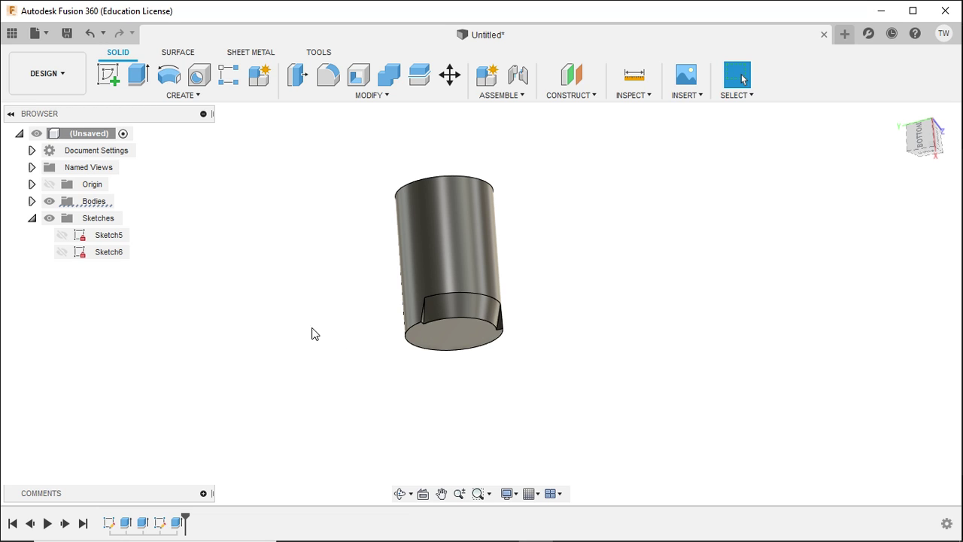
pyautogui.keyDown('shift'); pyautogui.moveTo(313, 334); pyautogui.dragTo(309, 382, button='middle'); pyautogui.keyUp('shift')
pyautogui.hotkey('ctrl', 'z')
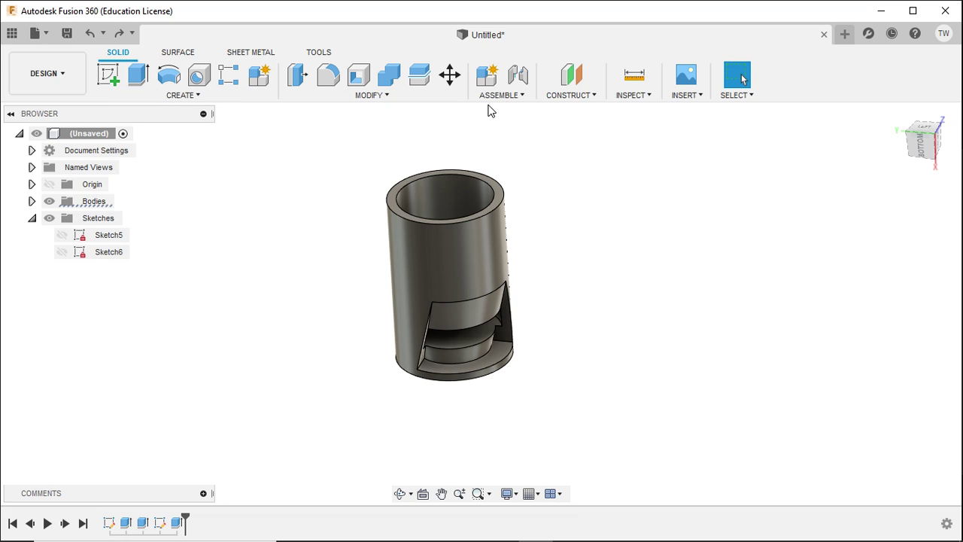
# Fillet the outer edge of the cylinder's open rim with a 1 mm radius and check its profile from the side.
pyautogui.click(335, 75)
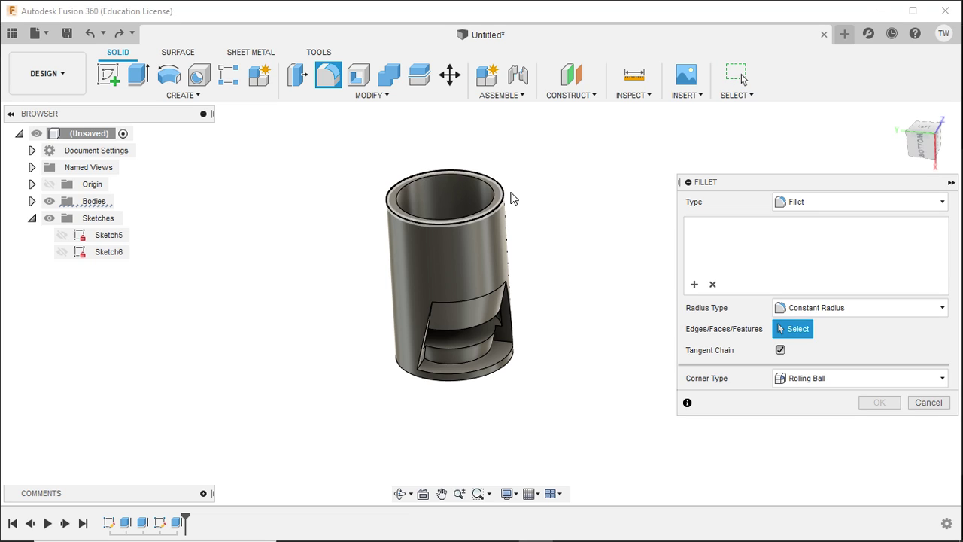
pyautogui.scroll(5, 503, 191)
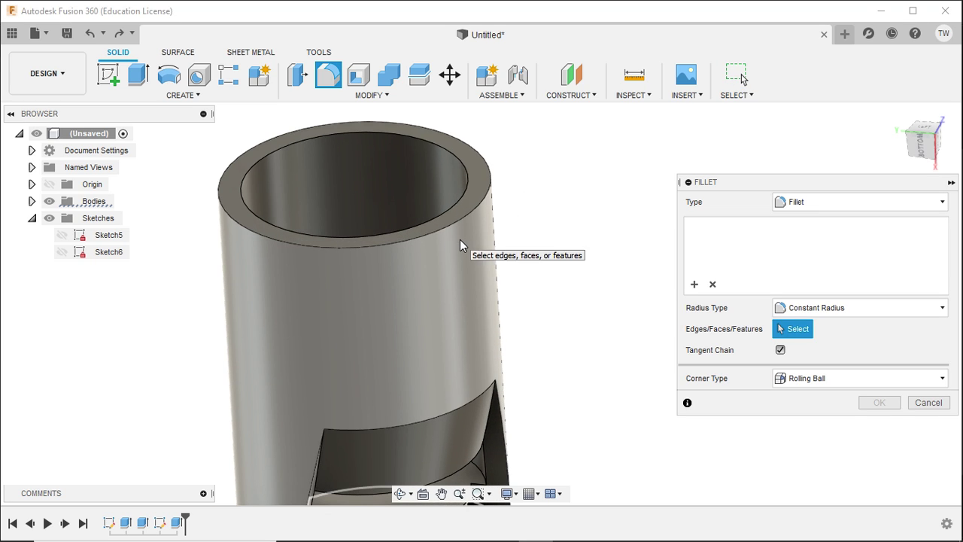
pyautogui.click(461, 220)
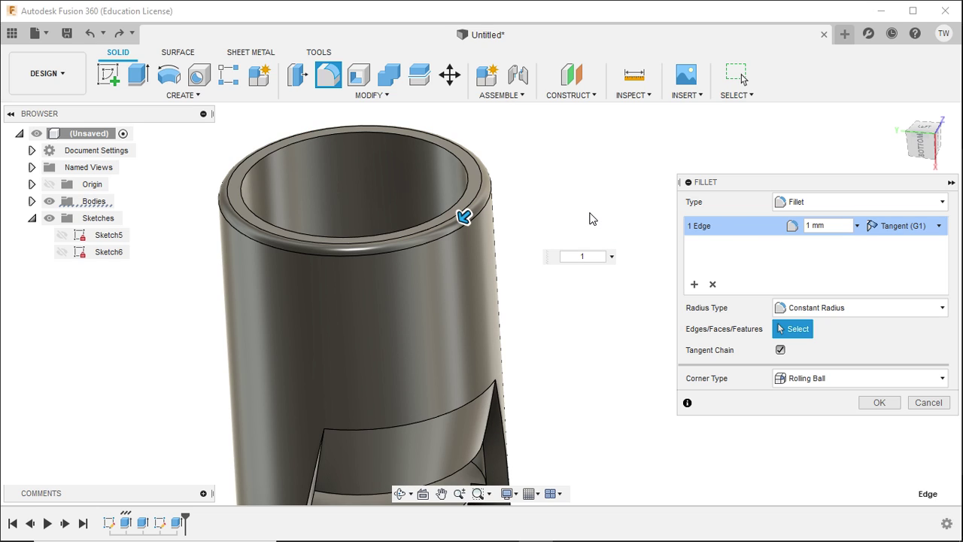
pyautogui.press('Return')
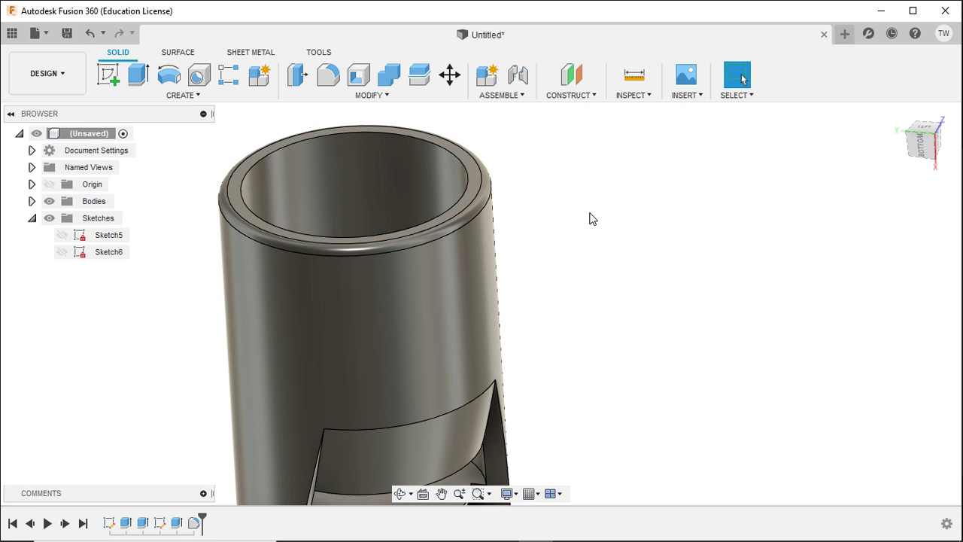
pyautogui.moveTo(575, 204); pyautogui.dragTo(717, 179)
pyautogui.press('Escape')
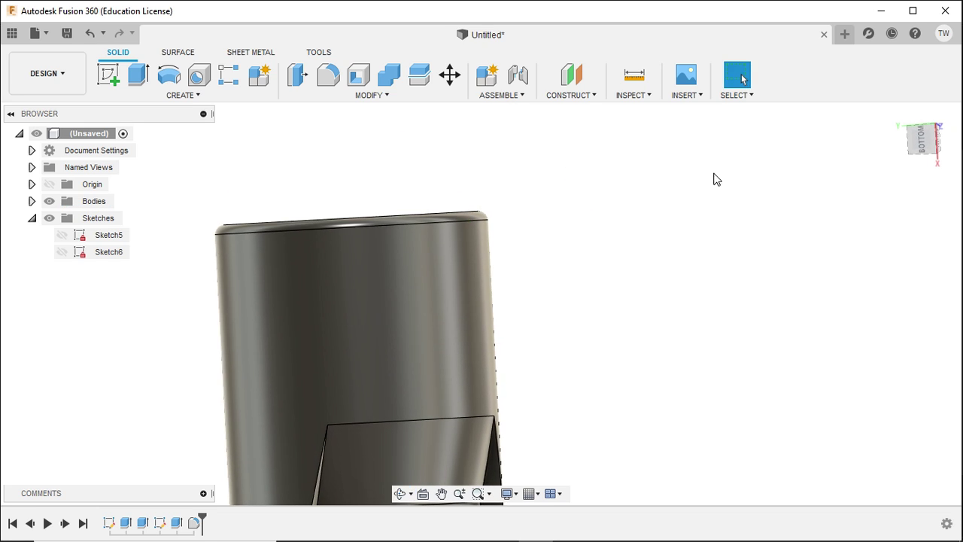
pyautogui.click(922, 143)
pyautogui.scroll(3, 416, 216)
pyautogui.scroll(2, 464, 202)
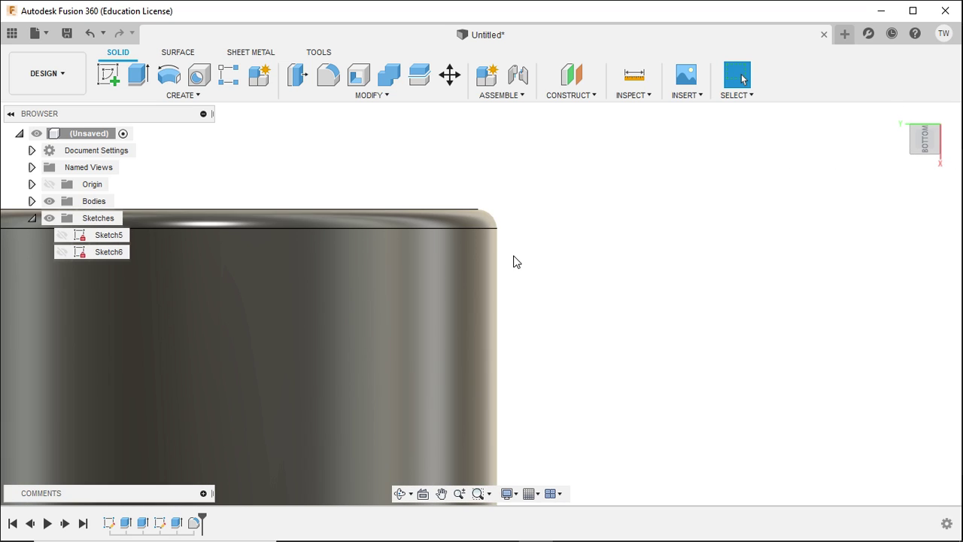
pyautogui.scroll(-2, 410, 162)
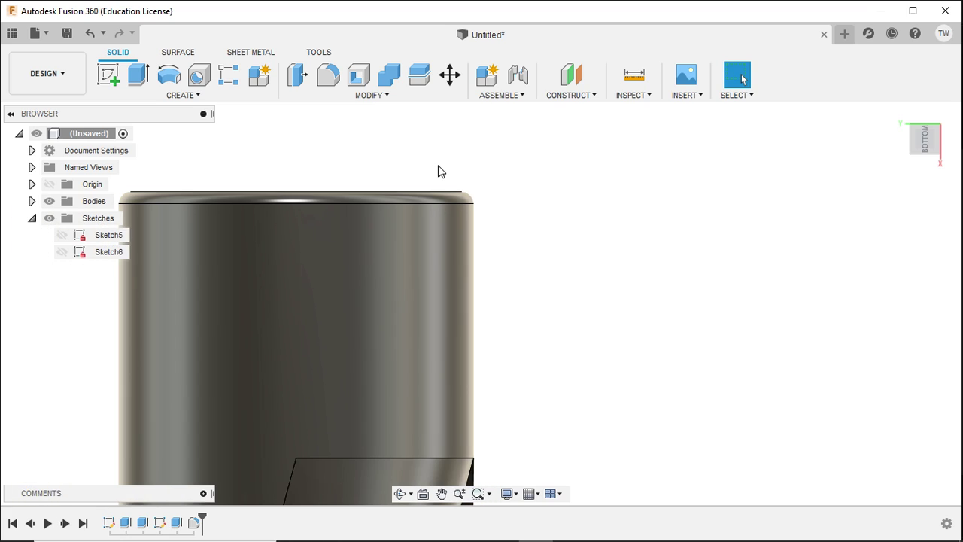
# Chamfer the inner edge of the cylinder's open rim with an equal distance of 1 mm.
pyautogui.click(368, 97)
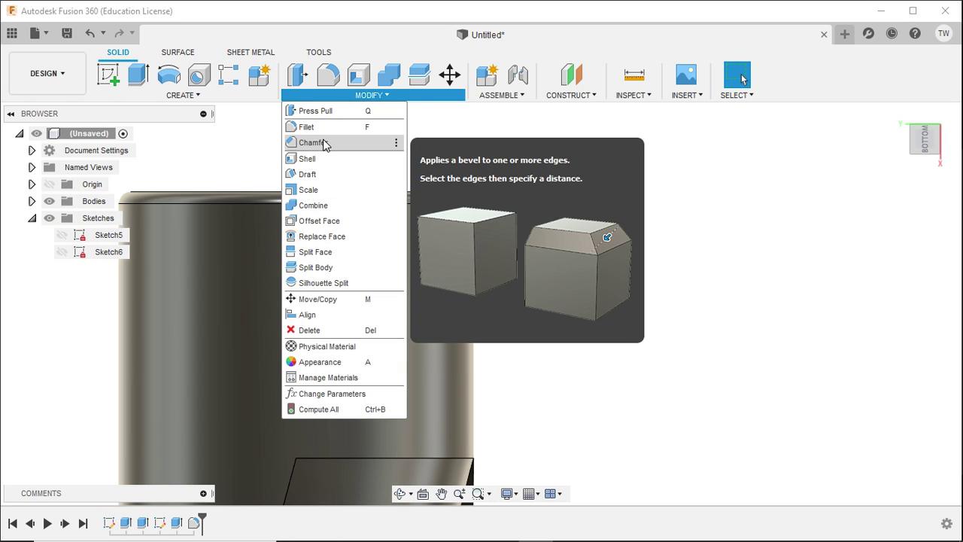
pyautogui.click(323, 142)
pyautogui.keyDown('shift'); pyautogui.moveTo(512, 163); pyautogui.dragTo(413, 178, button='middle'); pyautogui.keyUp('shift')
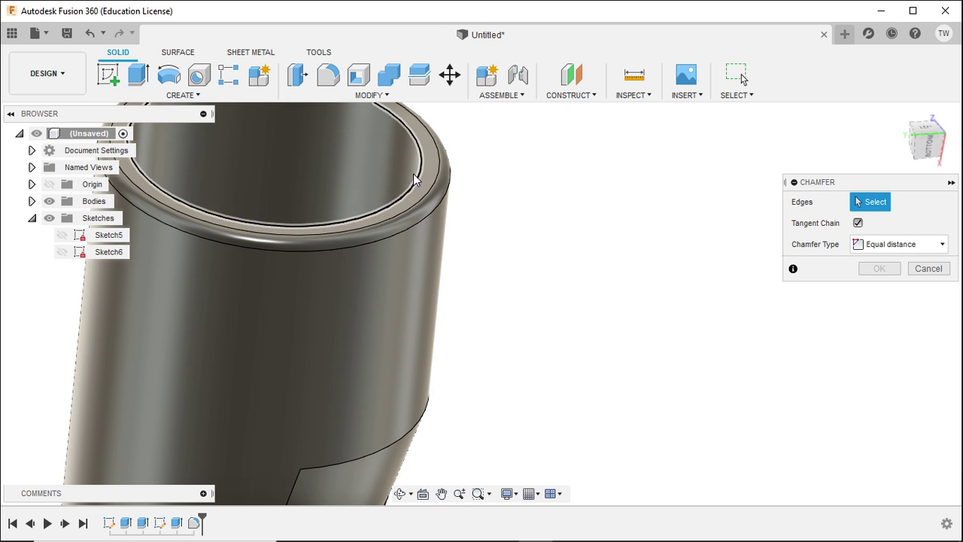
pyautogui.click(417, 163)
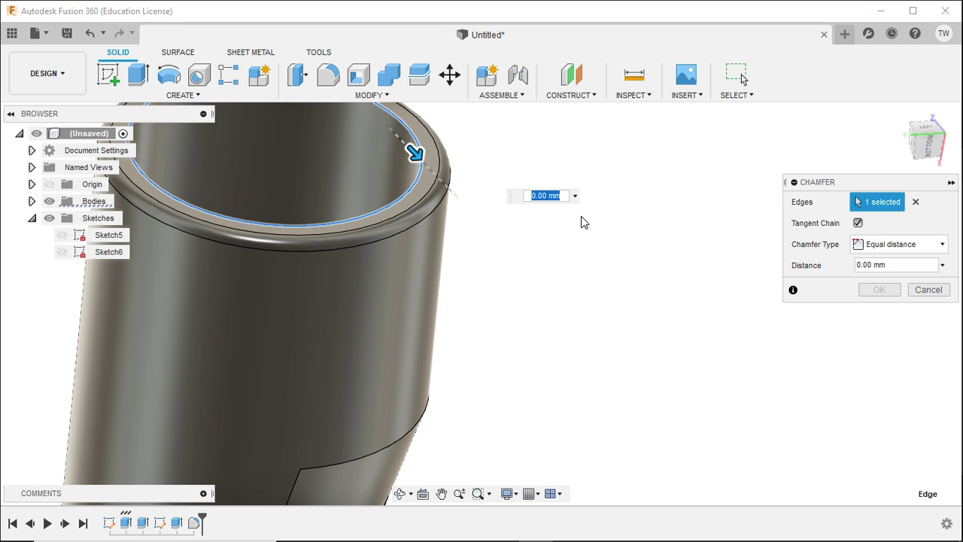
pyautogui.write('1')
pyautogui.press('Return')
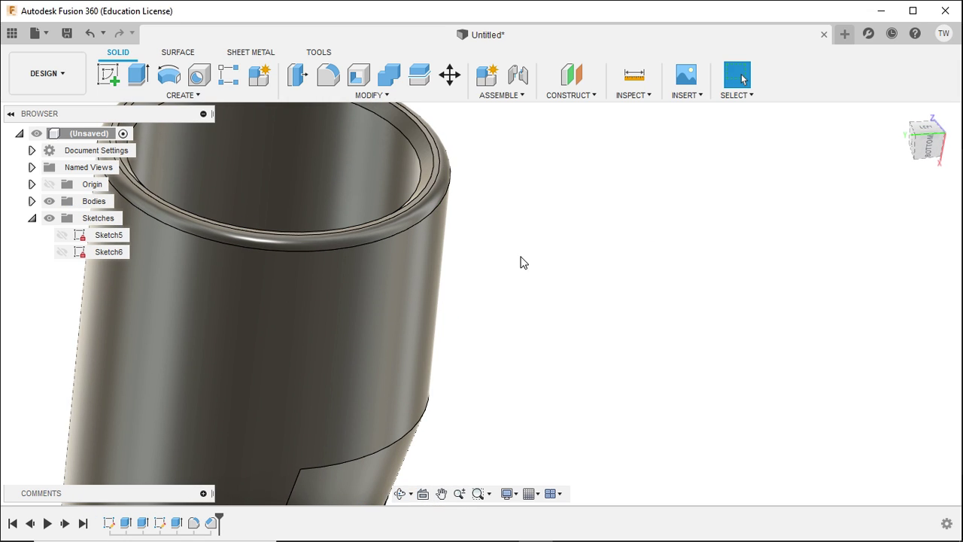
pyautogui.scroll(-5, 234, 217)
pyautogui.scroll(6, 240, 206)
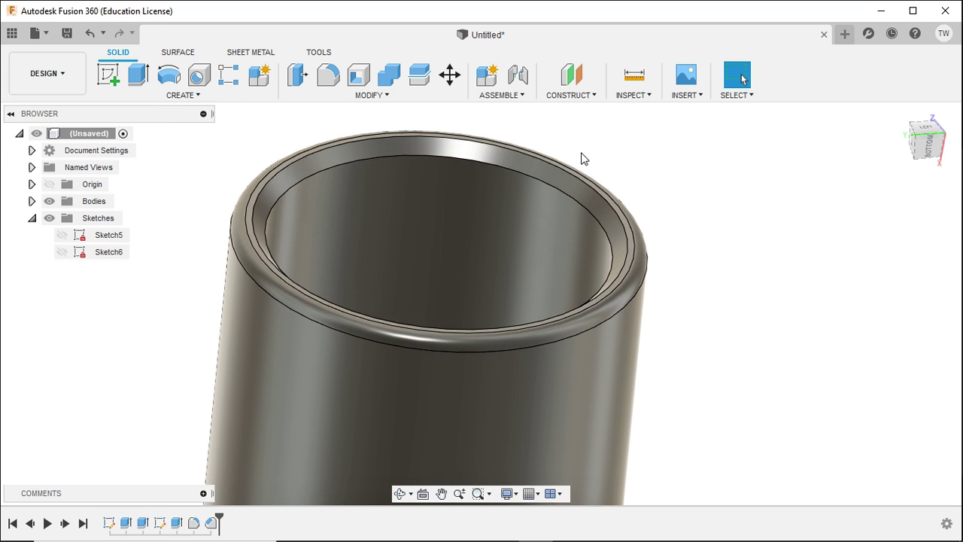
pyautogui.keyDown('shift'); pyautogui.moveTo(635, 305); pyautogui.dragTo(663, 263, button='middle'); pyautogui.keyUp('shift')
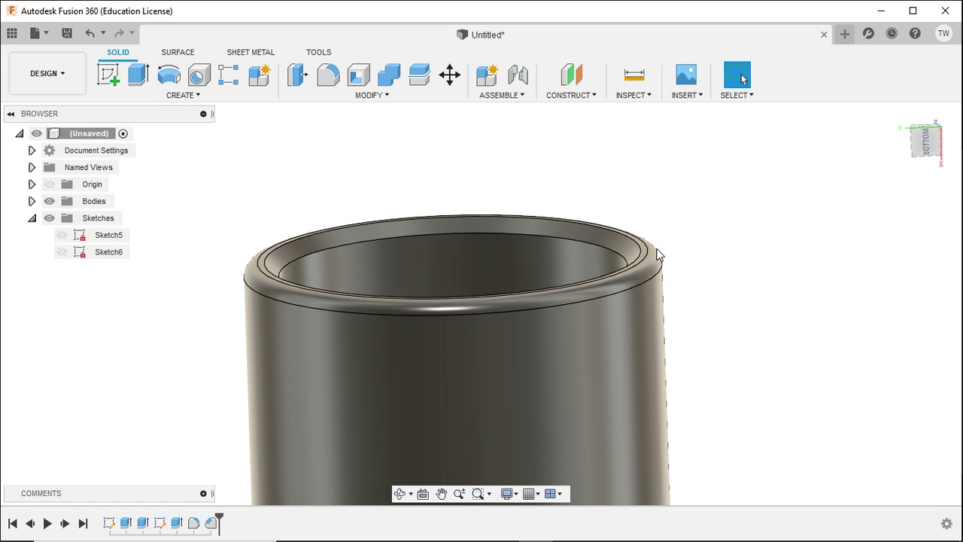
# Chamfer the outer edge of the cylinder's base, below the notch, with an equal distance of 1 mm.
pyautogui.scroll(-6, 662, 256)
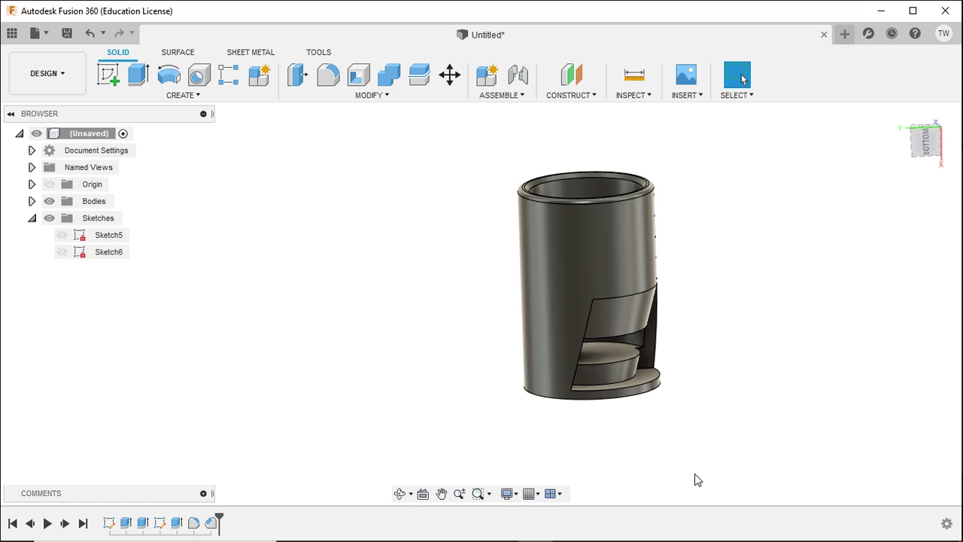
pyautogui.scroll(4, 695, 474)
pyautogui.click(351, 94)
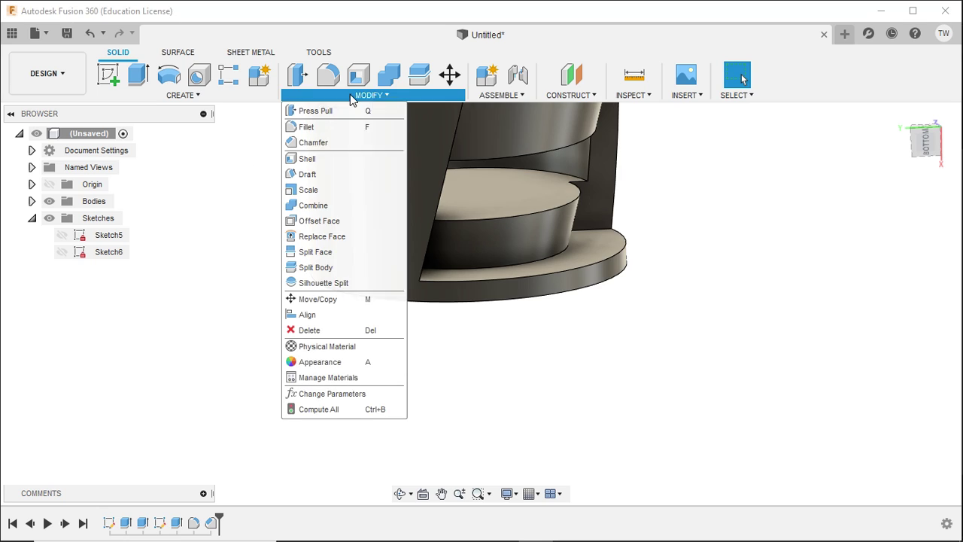
pyautogui.click(604, 286)
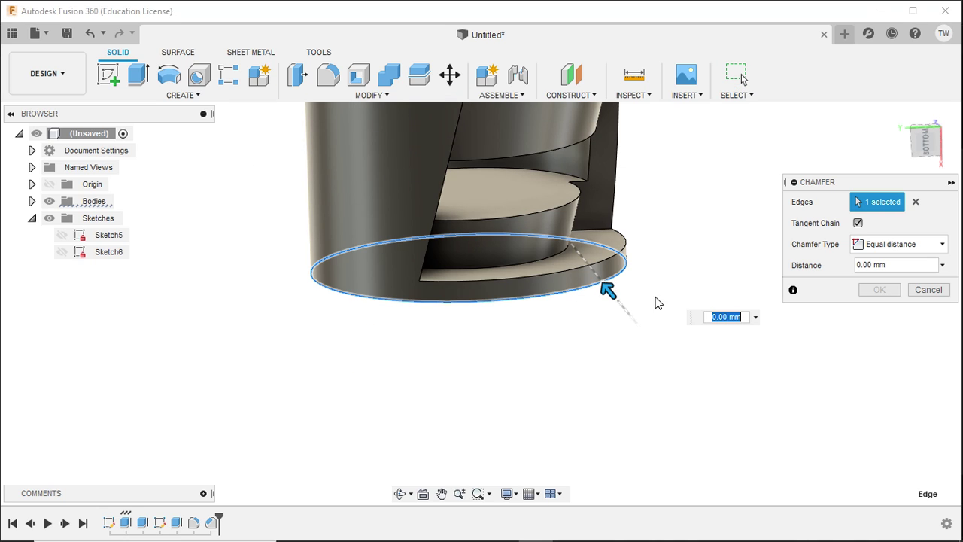
pyautogui.write('1')
pyautogui.press('Return')
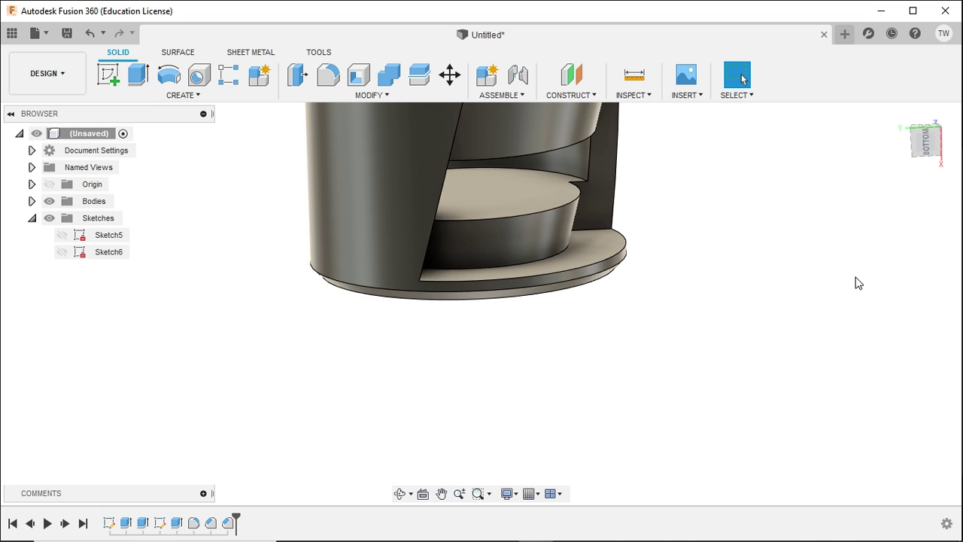
# Compare the chamfered base edge with the filleted rim in side view, and look over the whole cylinder.
pyautogui.click(930, 144)
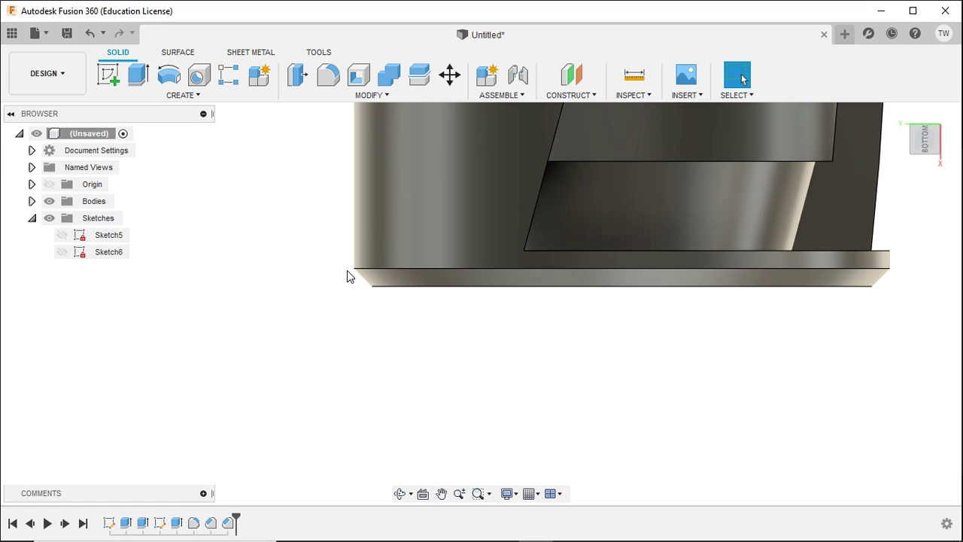
pyautogui.scroll(-5, 441, 384)
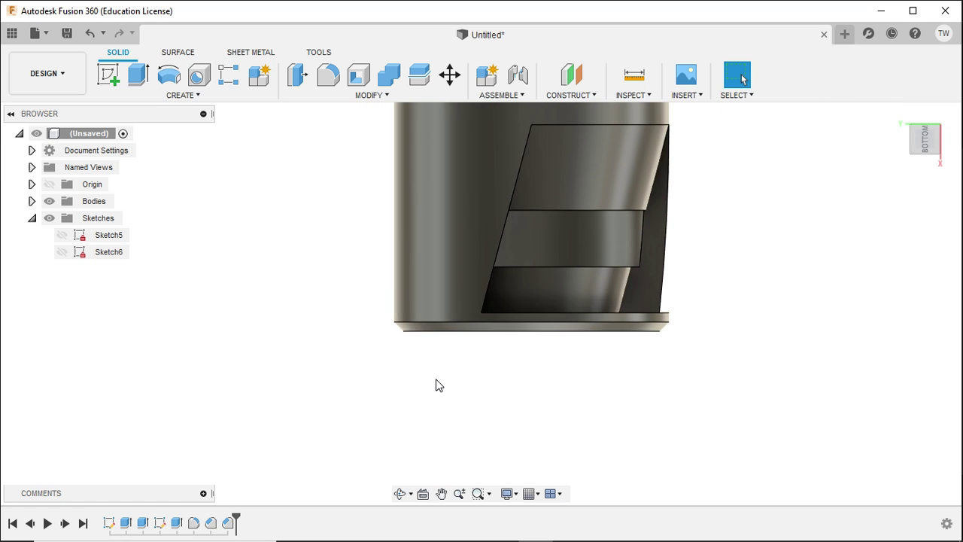
pyautogui.scroll(6, 587, 133)
pyautogui.scroll(3, 519, 160)
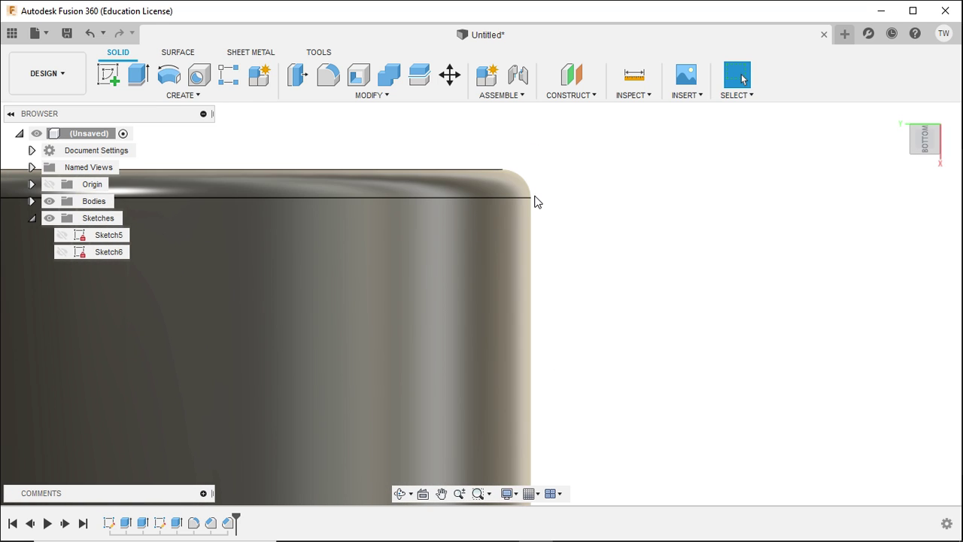
pyautogui.scroll(-8, 535, 200)
pyautogui.scroll(5, 629, 383)
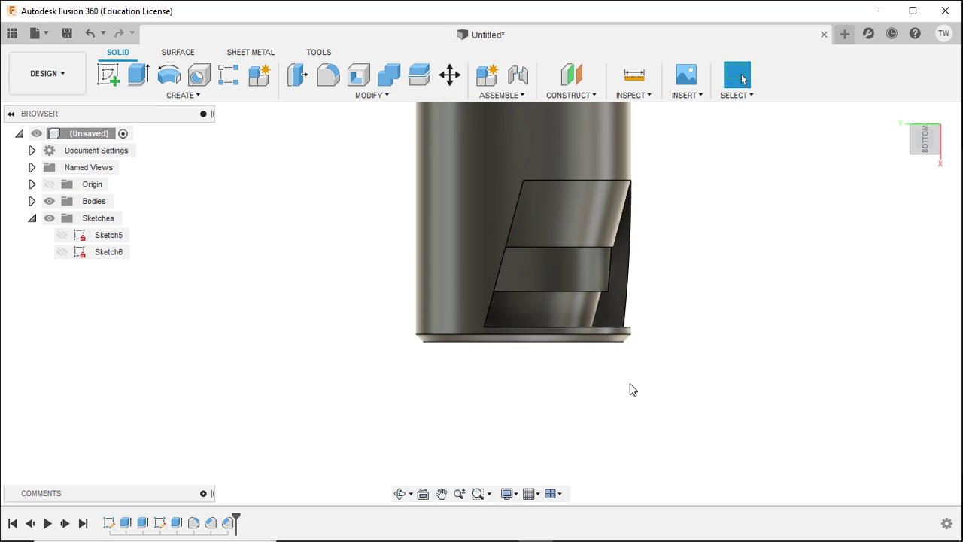
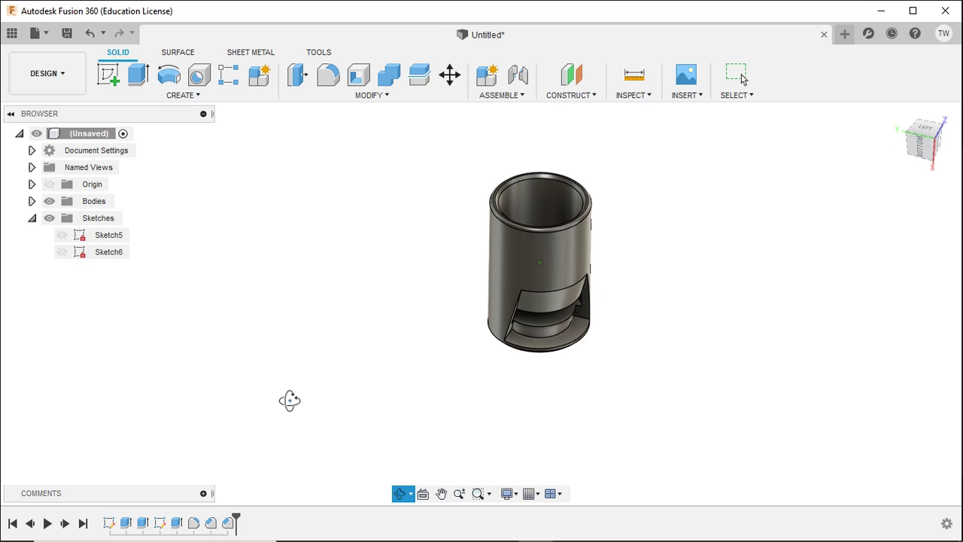
pyautogui.keyDown('shift'); pyautogui.moveTo(338, 351); pyautogui.dragTo(358, 312, button='middle'); pyautogui.keyUp('shift')
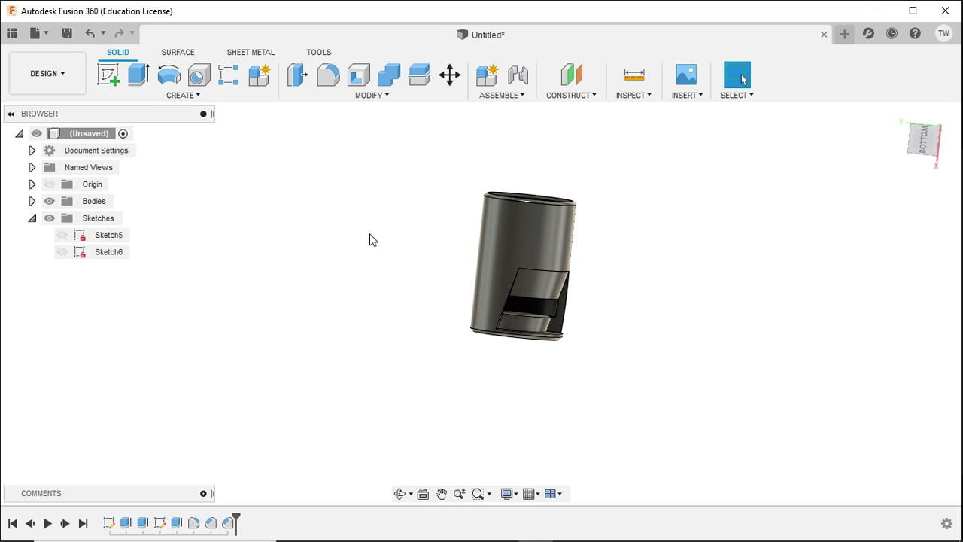
# Show the origin planes and start a new sketch on the front (XZ) plane, viewed straight on.
pyautogui.click(49, 185)
pyautogui.keyDown('shift'); pyautogui.moveTo(396, 195); pyautogui.dragTo(833, 137, button='middle'); pyautogui.keyUp('shift')
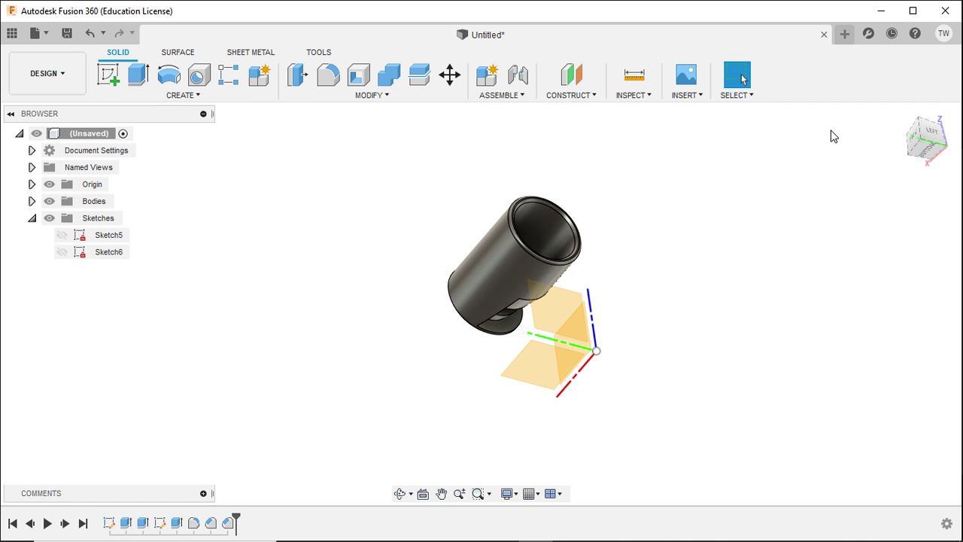
pyautogui.click(899, 118)
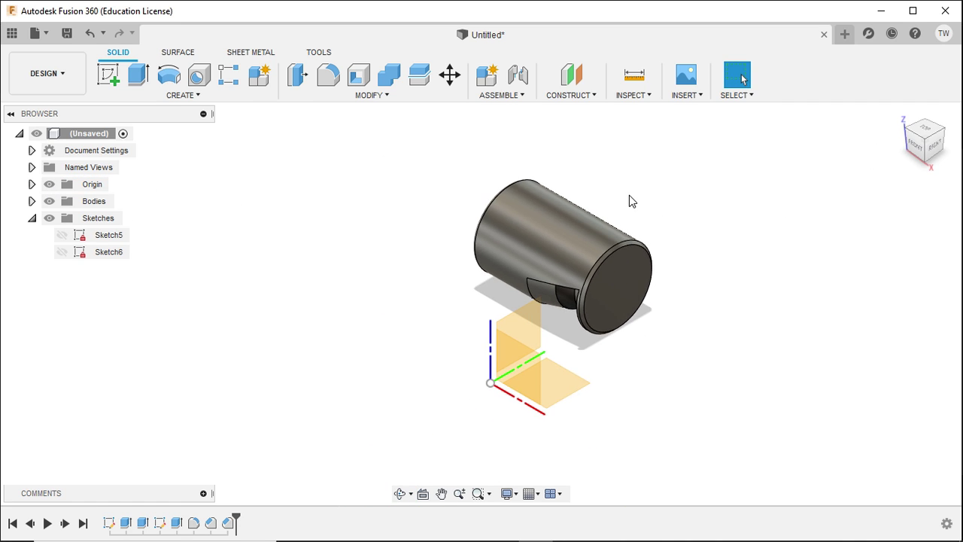
pyautogui.keyDown('shift'); pyautogui.moveTo(628, 351); pyautogui.dragTo(468, 316, button='middle'); pyautogui.keyUp('shift')
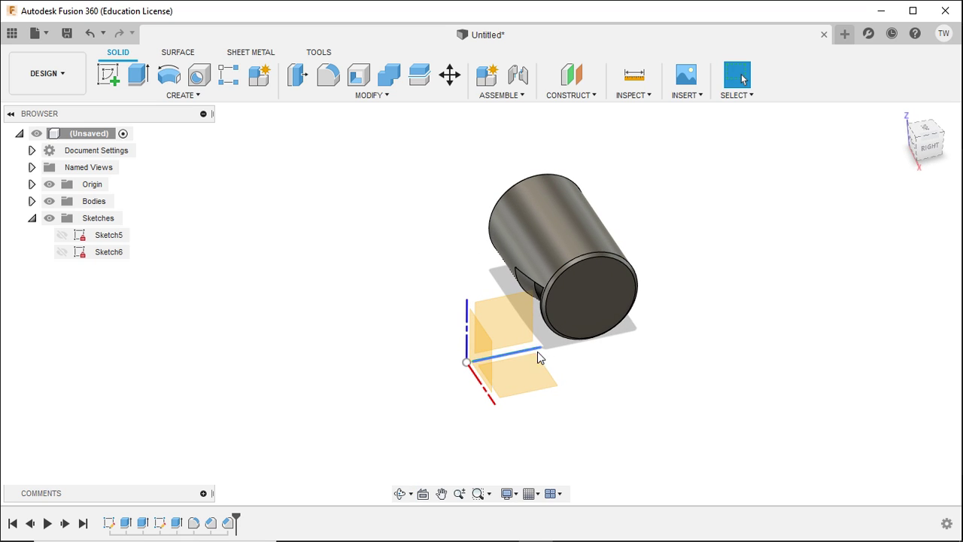
pyautogui.keyDown('shift'); pyautogui.moveTo(599, 374); pyautogui.dragTo(674, 343, button='middle'); pyautogui.keyUp('shift')
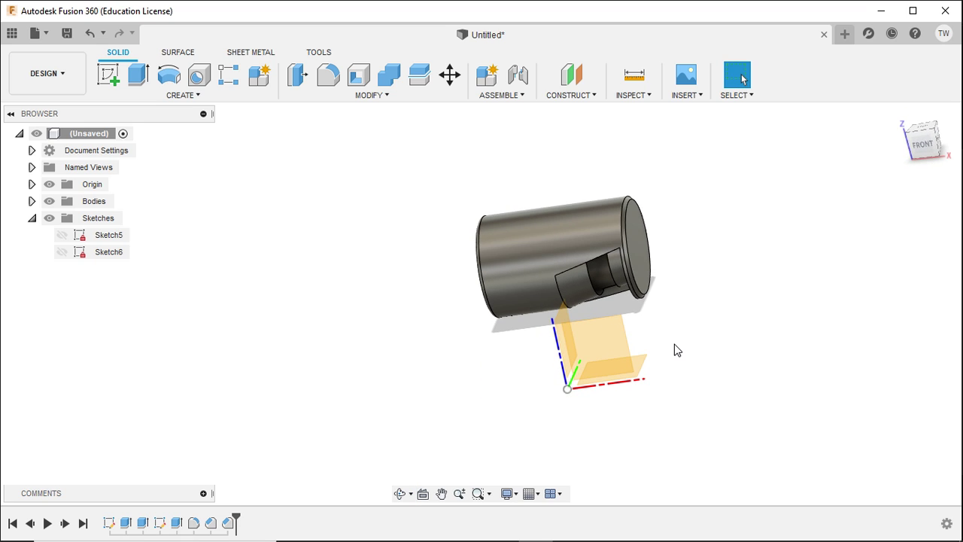
pyautogui.keyDown('shift'); pyautogui.moveTo(719, 298); pyautogui.dragTo(677, 307, button='middle'); pyautogui.keyUp('shift')
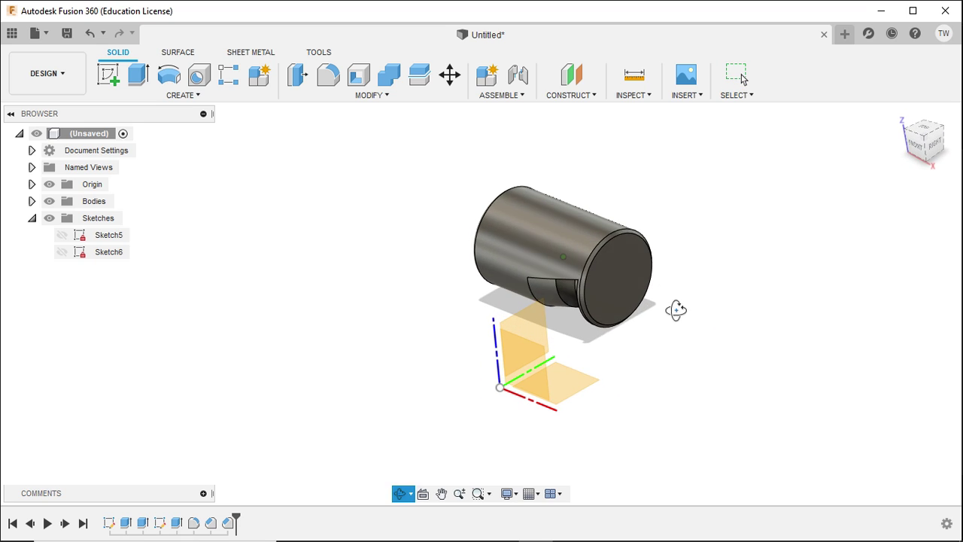
pyautogui.click(108, 73)
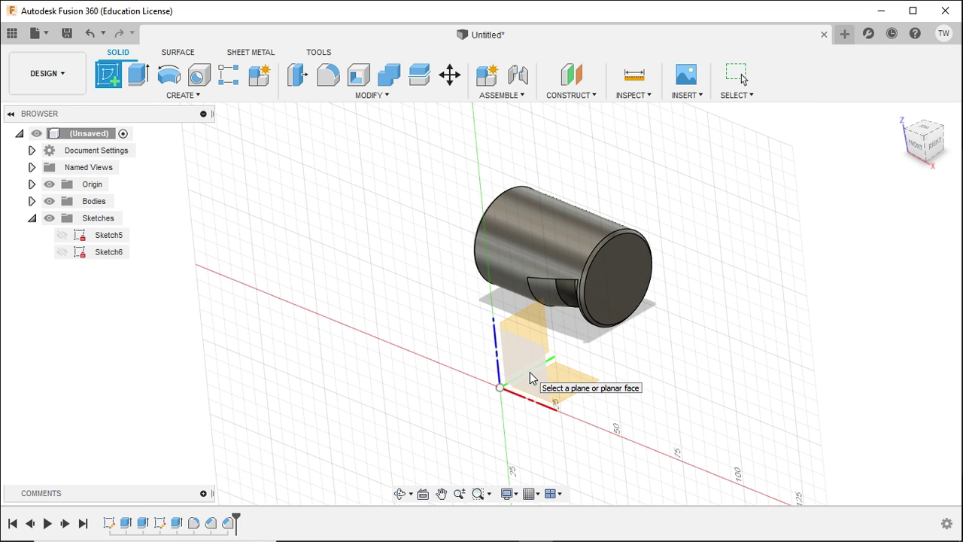
pyautogui.click(531, 377)
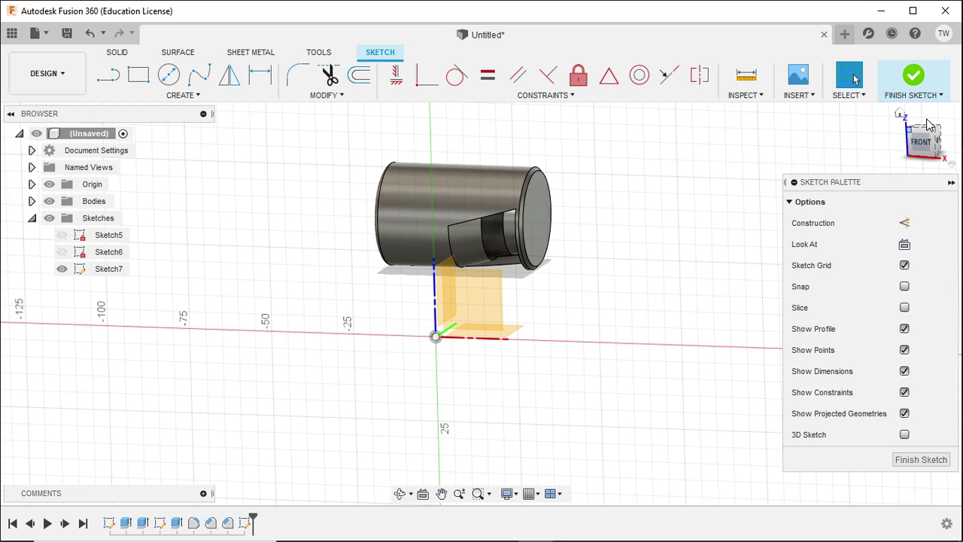
pyautogui.click(923, 145)
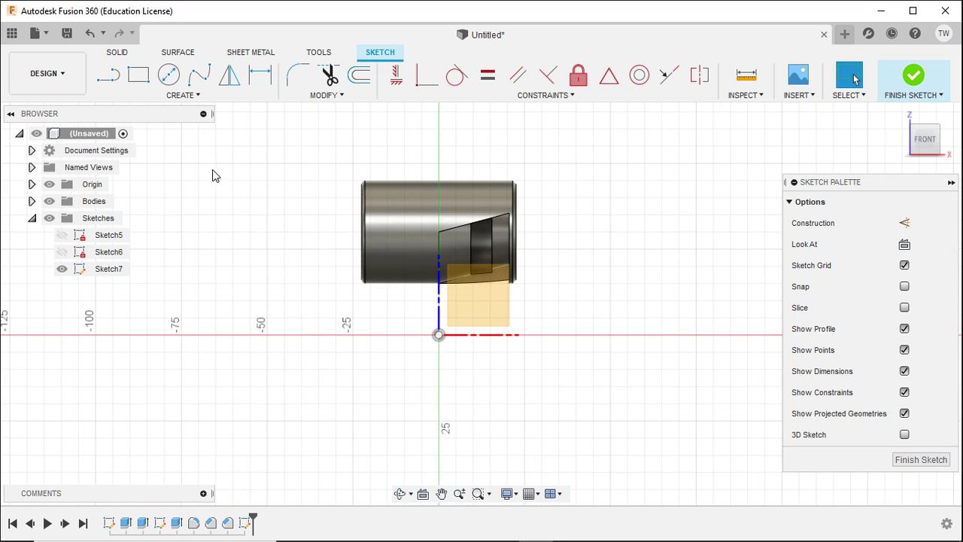
# Sketch a small circle over the cylinder's side wall, between the open rim and the notch, and finish the sketch.
pyautogui.click(170, 78)
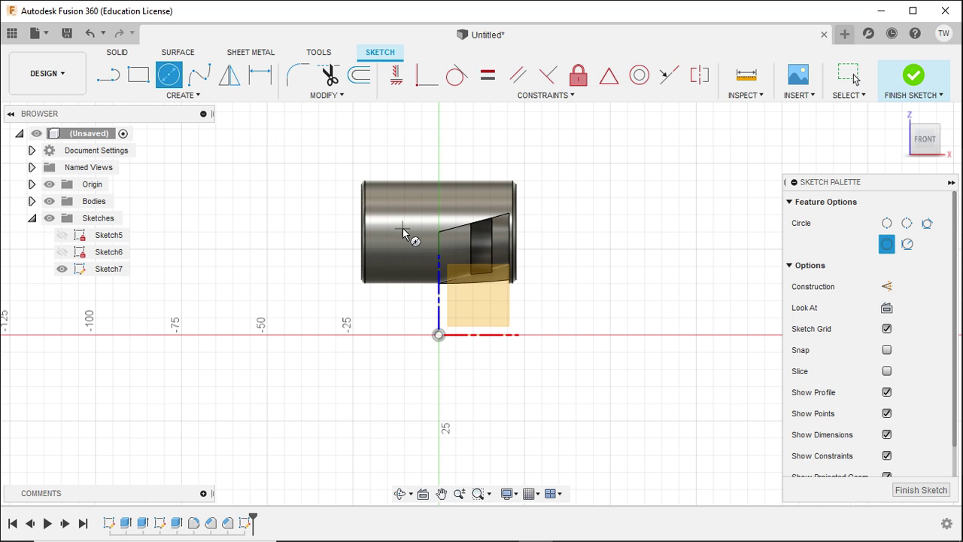
pyautogui.click(402, 229)
pyautogui.click(420, 226)
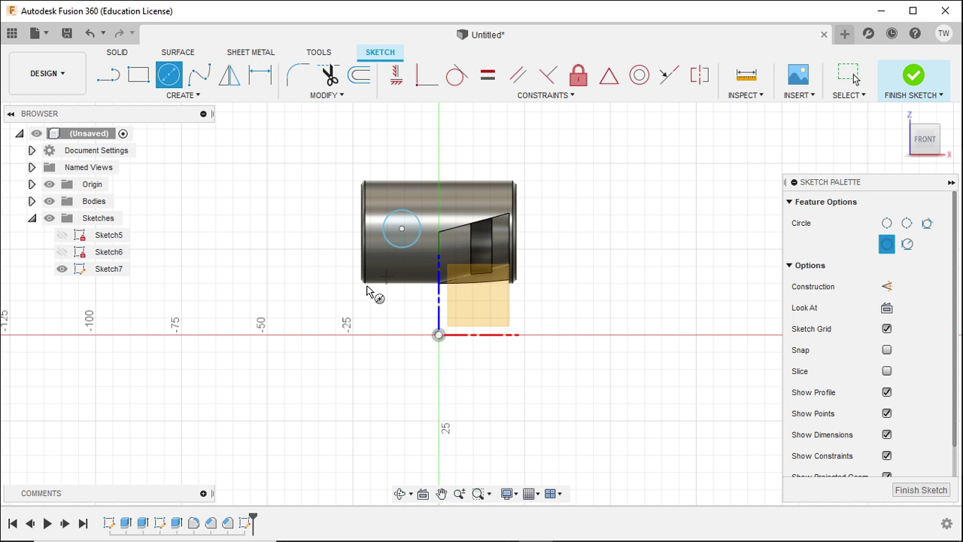
pyautogui.moveTo(259, 308)
pyautogui.keyDown('shift'); pyautogui.mouseDown(button='middle')
pyautogui.moveTo(323, 306)
pyautogui.moveTo(361, 354)
pyautogui.moveTo(354, 360)
pyautogui.moveTo(346, 358)
pyautogui.moveTo(376, 323)
pyautogui.mouseUp(button='middle'); pyautogui.keyUp('shift')
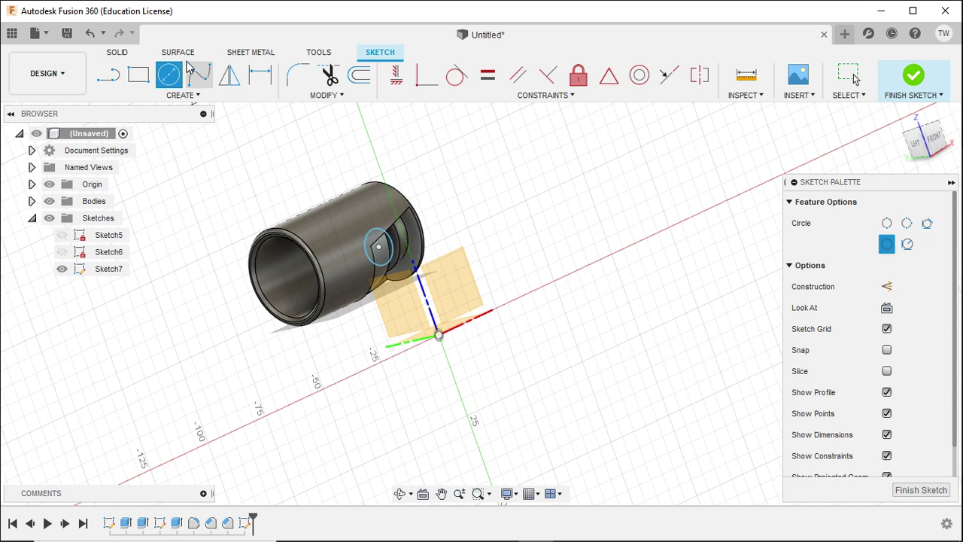
pyautogui.click(913, 78)
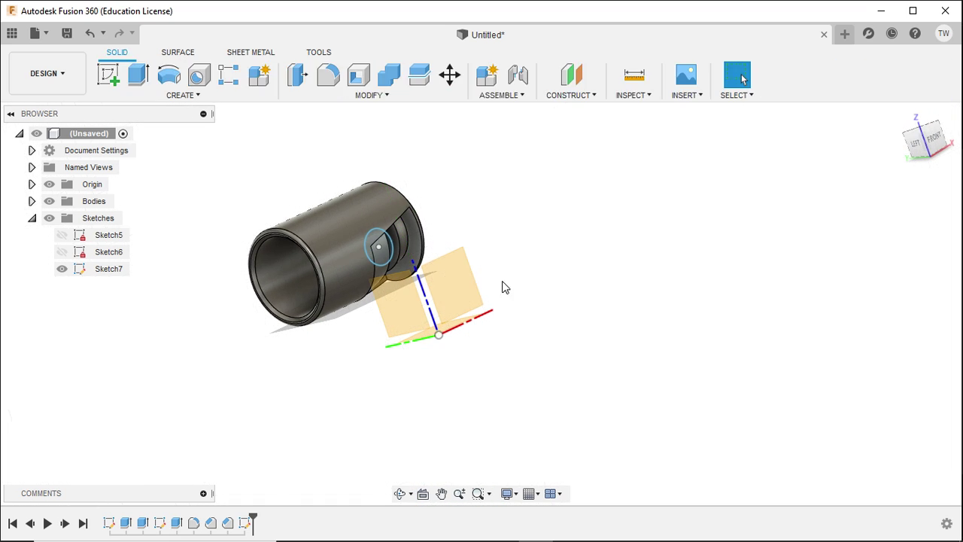
# Extrude the small circle 70 mm so that it passes through both walls of the cylinder.
pyautogui.doubleClick(247, 522)
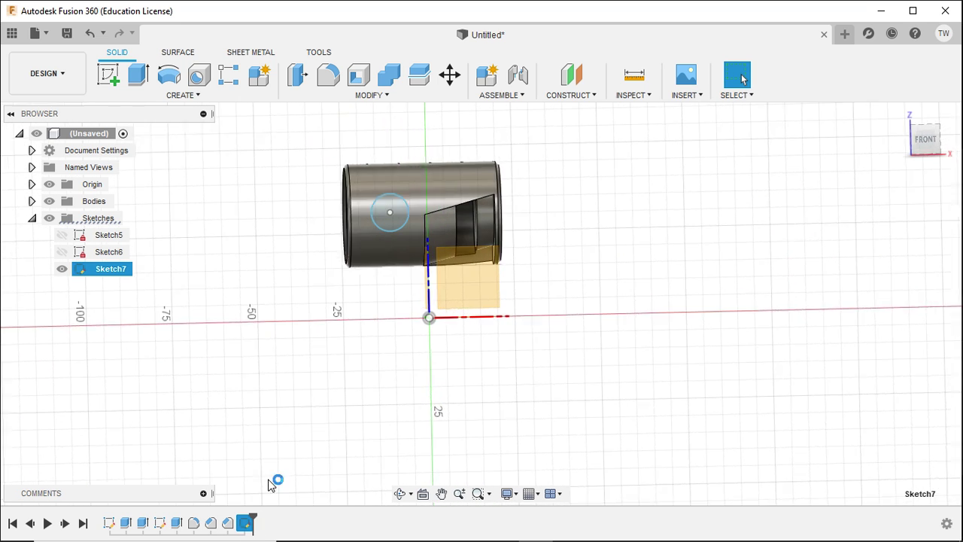
pyautogui.click(122, 53)
pyautogui.click(137, 76)
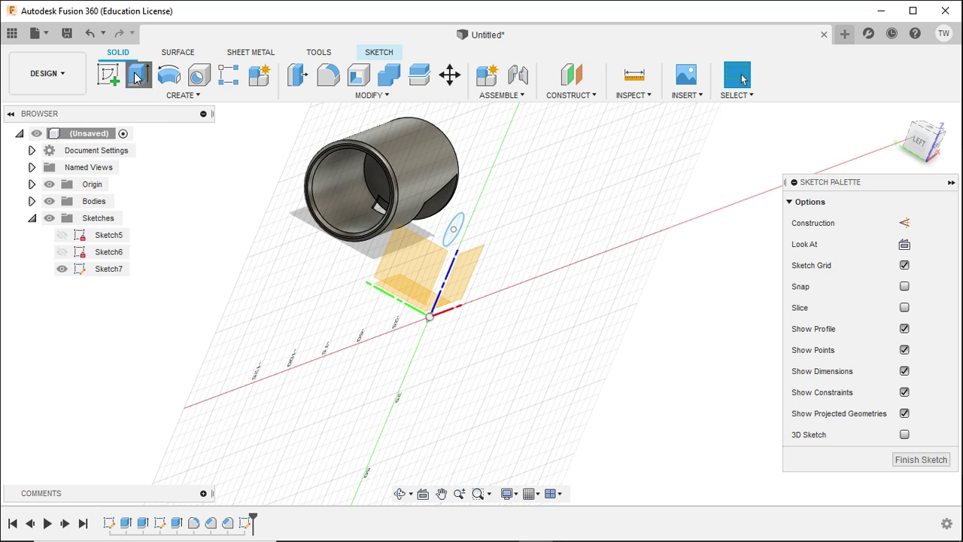
pyautogui.moveTo(469, 328)
pyautogui.keyDown('shift'); pyautogui.mouseDown(button='middle')
pyautogui.moveTo(486, 348)
pyautogui.moveTo(474, 386)
pyautogui.moveTo(439, 383)
pyautogui.moveTo(441, 373)
pyautogui.mouseUp(button='middle'); pyautogui.keyUp('shift')
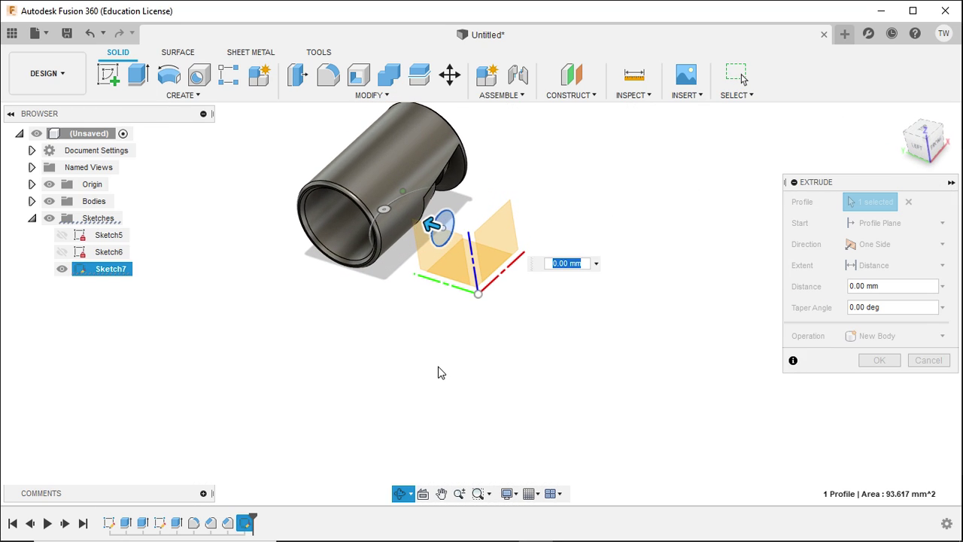
pyautogui.moveTo(429, 224); pyautogui.dragTo(566, 281)
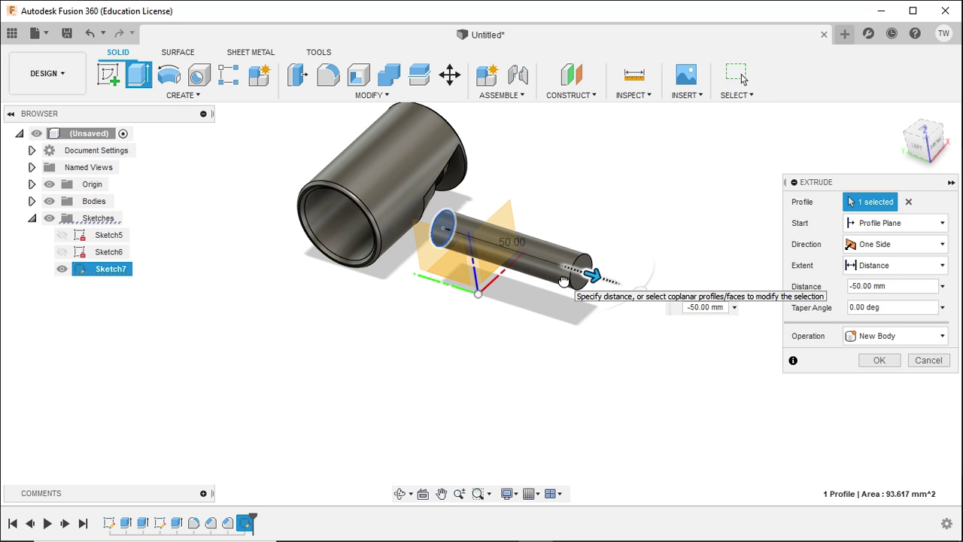
pyautogui.moveTo(564, 281); pyautogui.dragTo(222, 221)
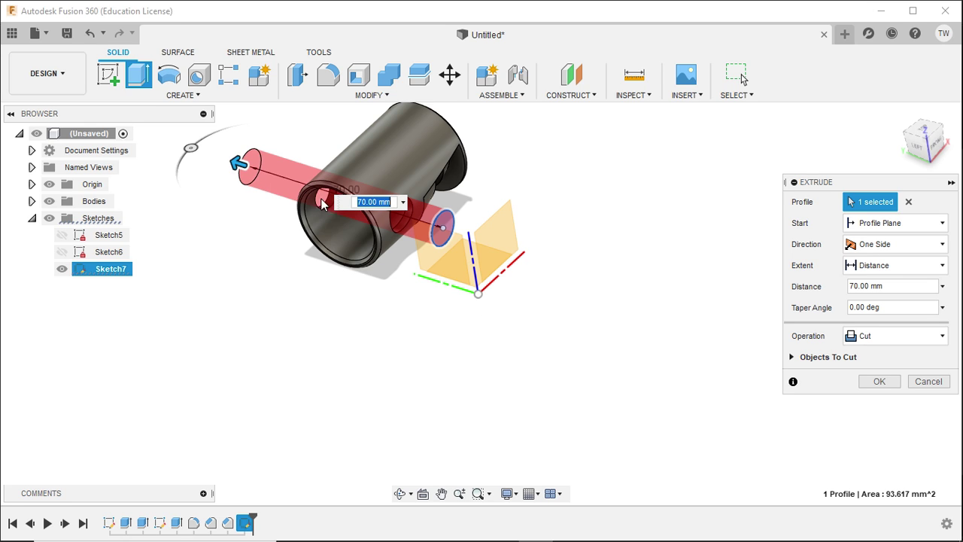
pyautogui.moveTo(454, 352)
pyautogui.keyDown('shift'); pyautogui.mouseDown(button='middle')
pyautogui.moveTo(445, 361)
pyautogui.moveTo(483, 312)
pyautogui.moveTo(452, 333)
pyautogui.mouseUp(button='middle'); pyautogui.keyUp('shift')
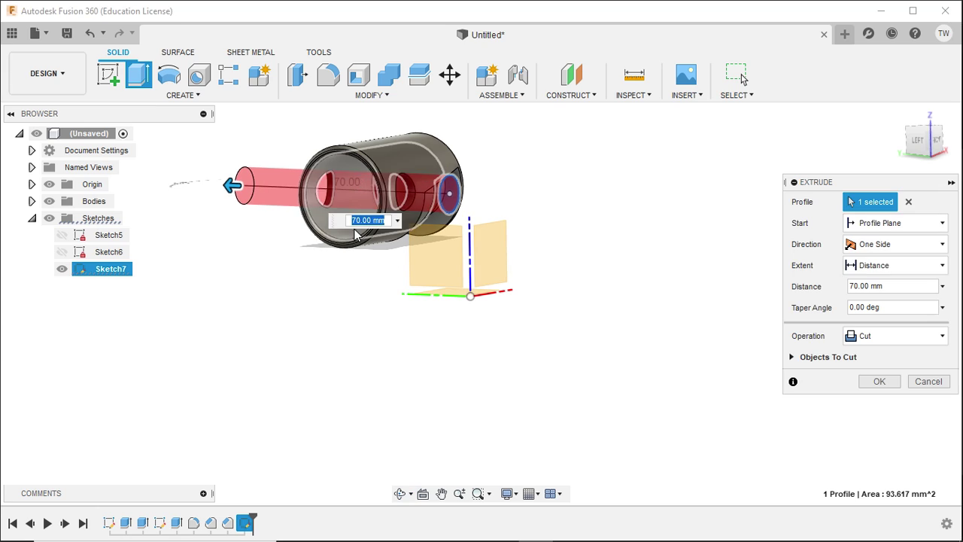
# Compare the Join, Cut and Intersect operations for the circle's extrusion.
pyautogui.click(892, 340)
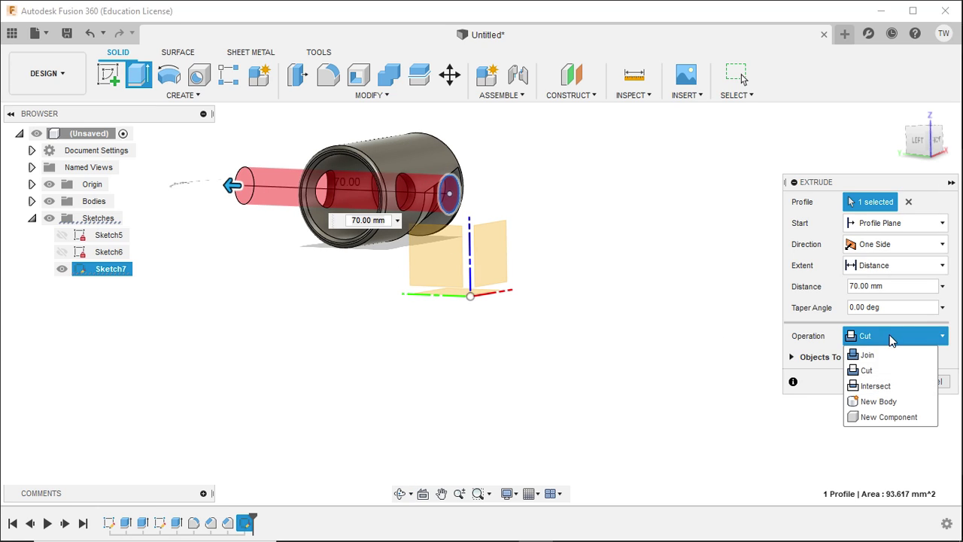
pyautogui.click(869, 356)
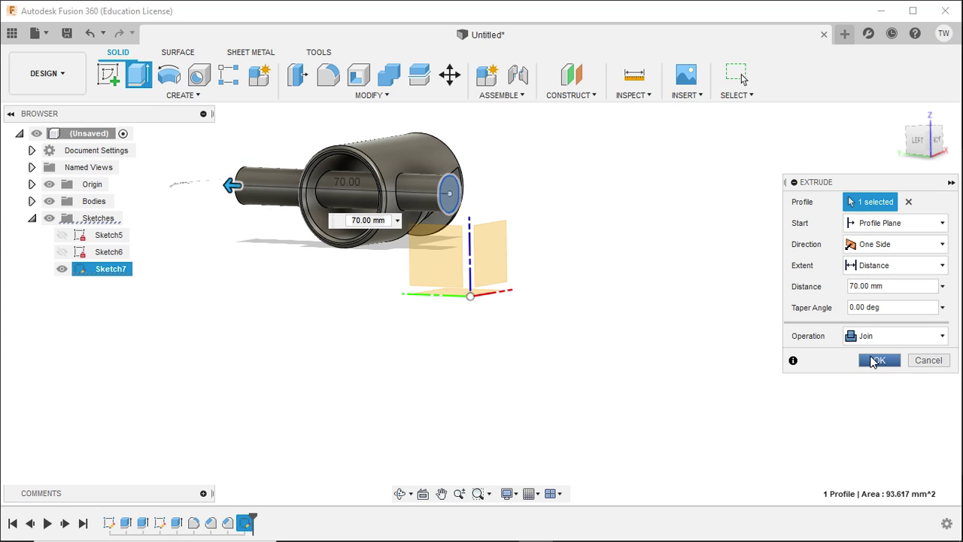
pyautogui.click(873, 337)
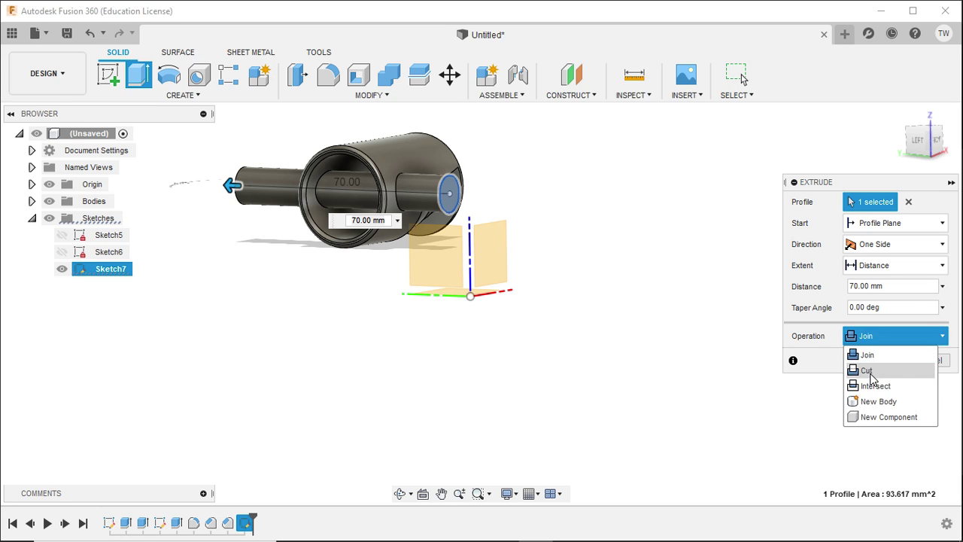
pyautogui.click(870, 371)
pyautogui.click(880, 336)
pyautogui.click(876, 385)
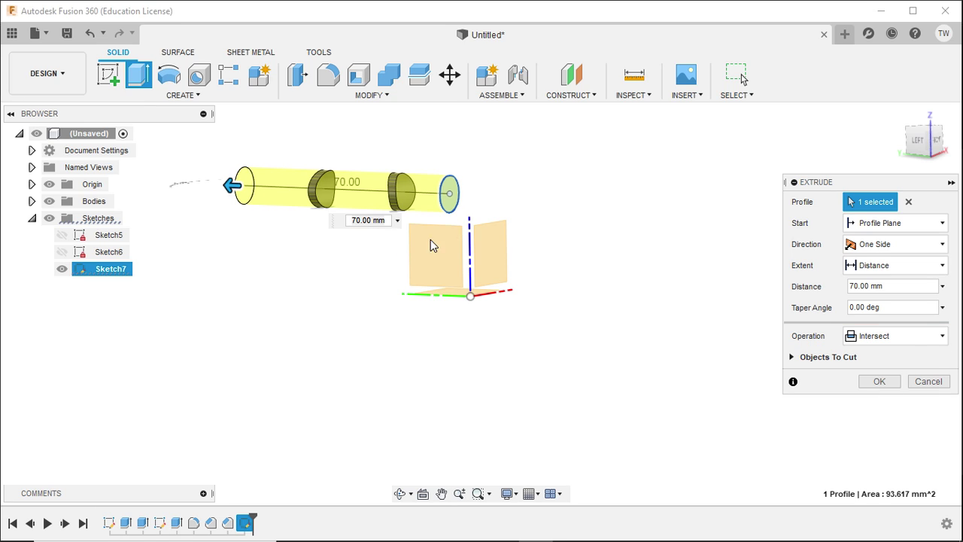
# Apply the circle's extrusion as a Cut to make holes through both cylinder walls.
pyautogui.click(892, 336)
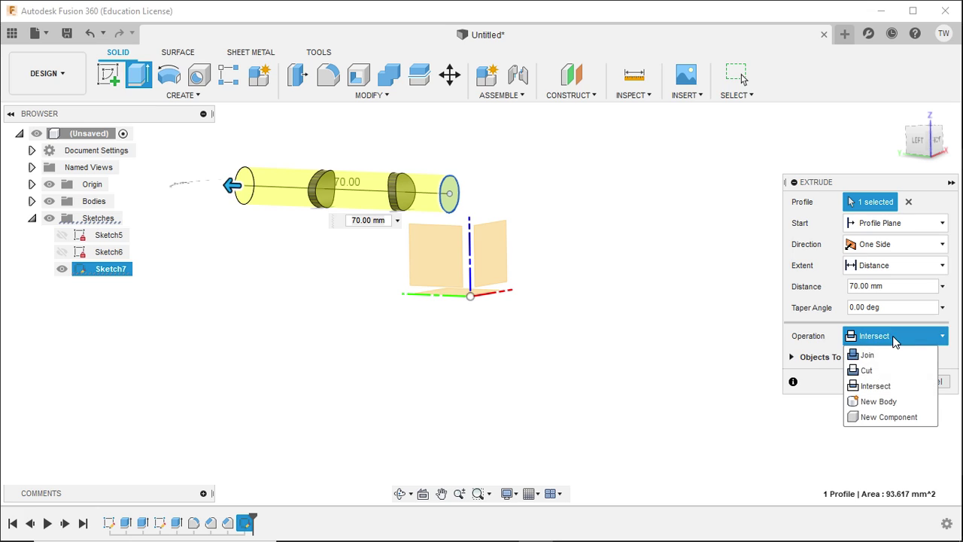
pyautogui.click(874, 370)
pyautogui.click(878, 382)
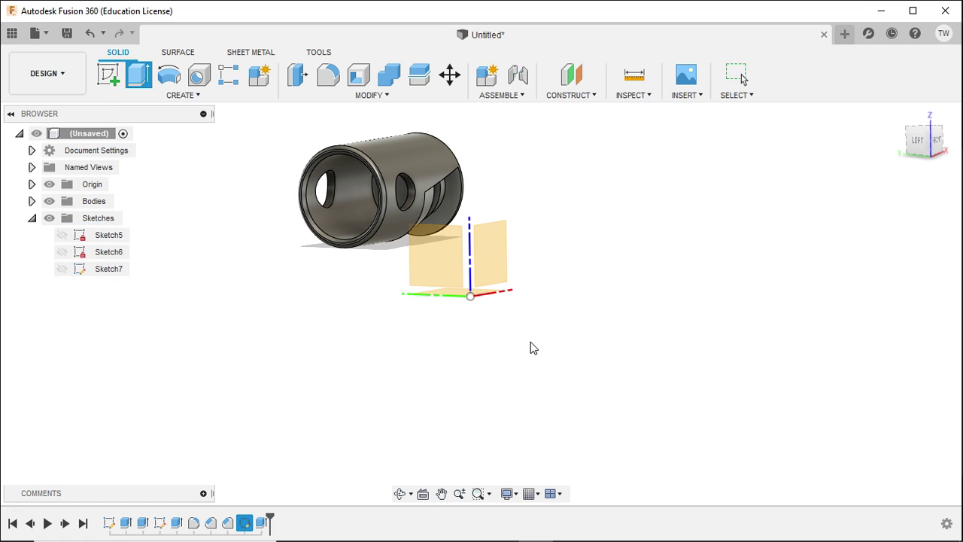
pyautogui.moveTo(530, 354)
pyautogui.keyDown('shift'); pyautogui.mouseDown(button='middle')
pyautogui.moveTo(518, 324)
pyautogui.moveTo(462, 341)
pyautogui.moveTo(518, 333)
pyautogui.moveTo(513, 348)
pyautogui.mouseUp(button='middle'); pyautogui.keyUp('shift')
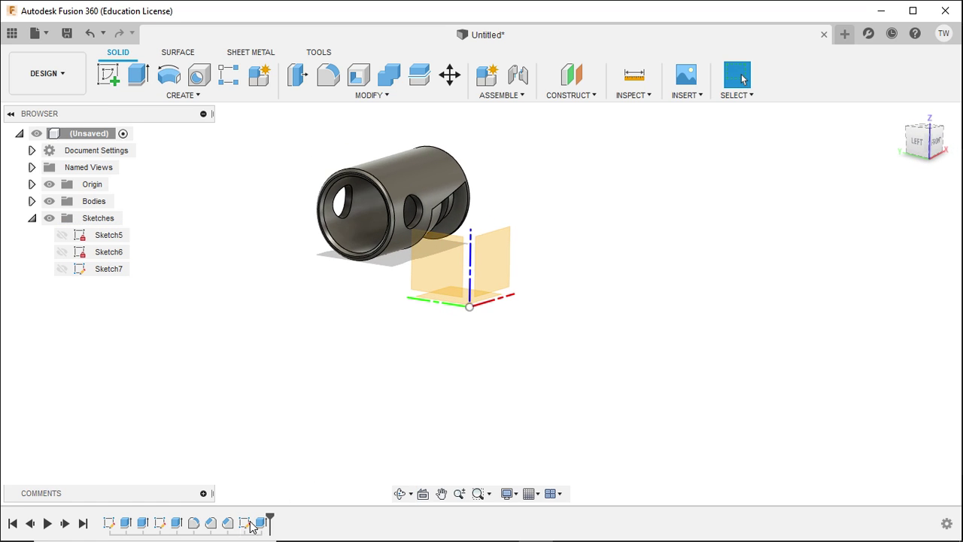
# Edit the cross-hole cut to a distance of 45 mm and inspect the holes in both walls.
pyautogui.doubleClick(261, 522)
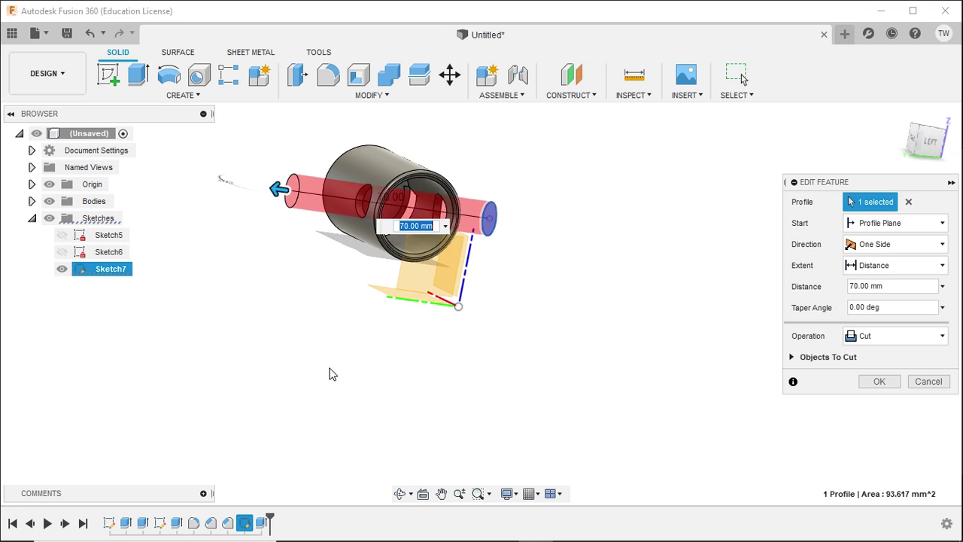
pyautogui.moveTo(277, 187); pyautogui.dragTo(343, 203)
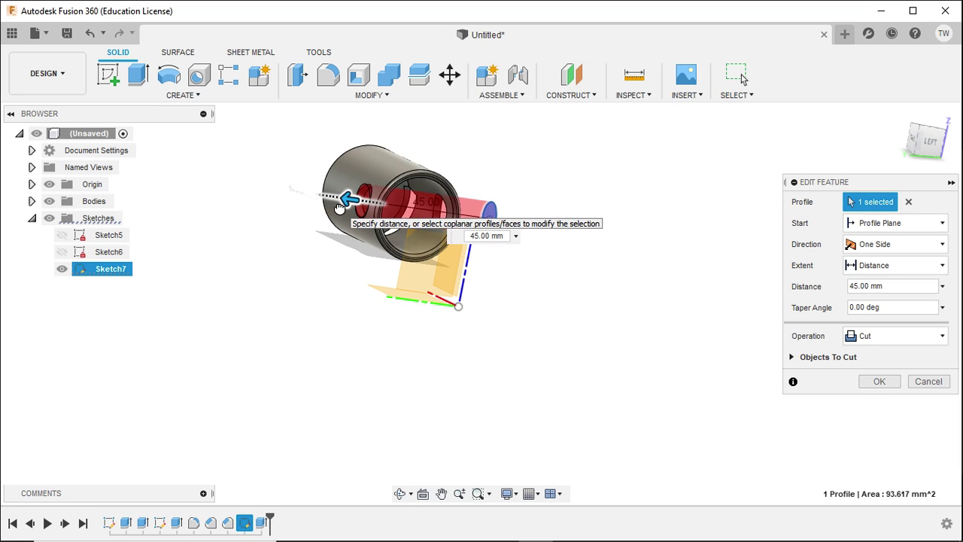
pyautogui.click(877, 382)
pyautogui.scroll(4, 316, 204)
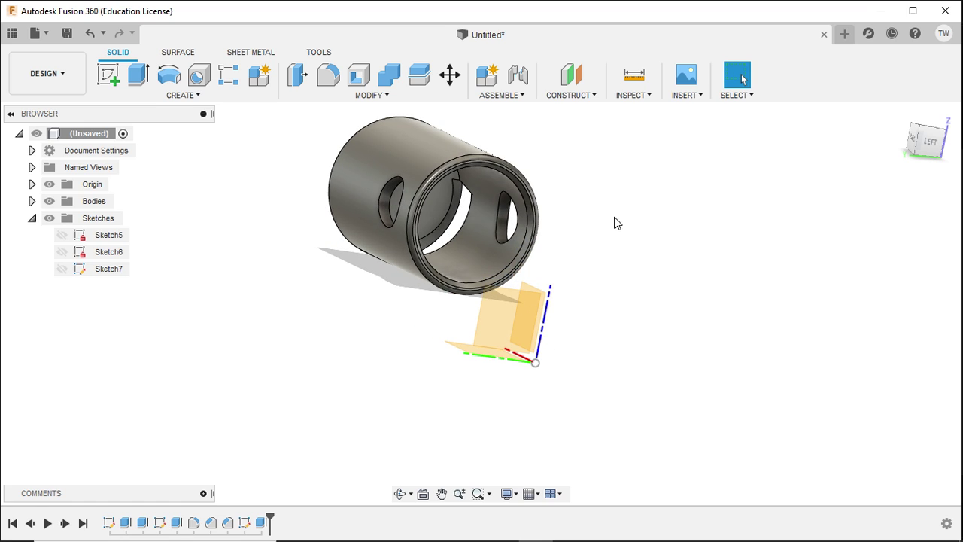
pyautogui.keyDown('shift'); pyautogui.moveTo(403, 200); pyautogui.dragTo(297, 269, button='middle'); pyautogui.keyUp('shift')
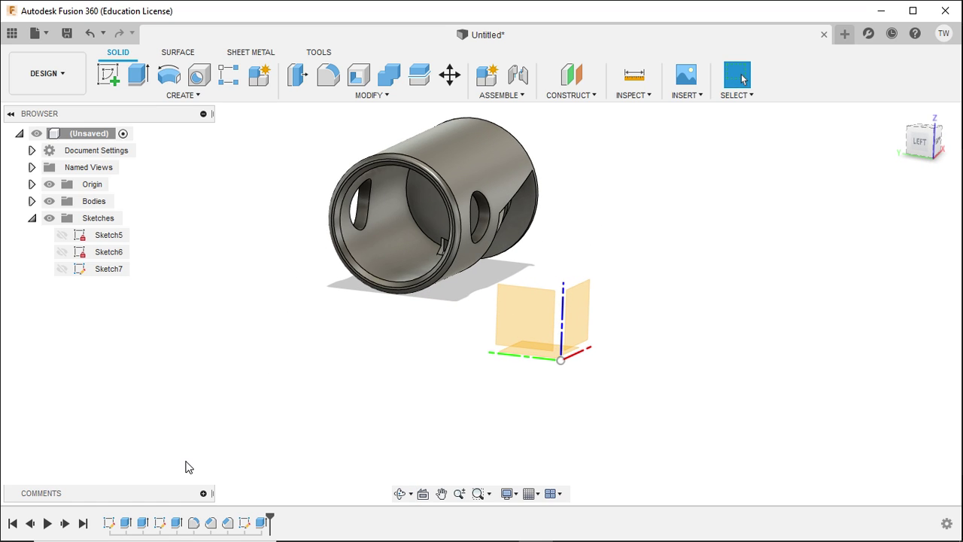
# Set the circle's diameter to 40 mm in the cylinder's base sketch, finish the sketch, and check the back of the enlarged cylinder.
pyautogui.doubleClick(110, 524)
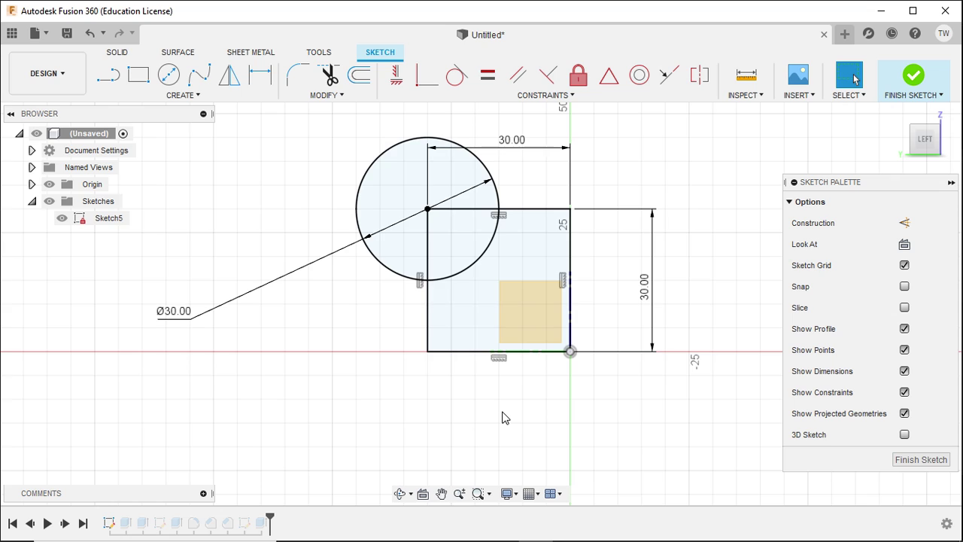
pyautogui.scroll(-2, 504, 418)
pyautogui.click(256, 340)
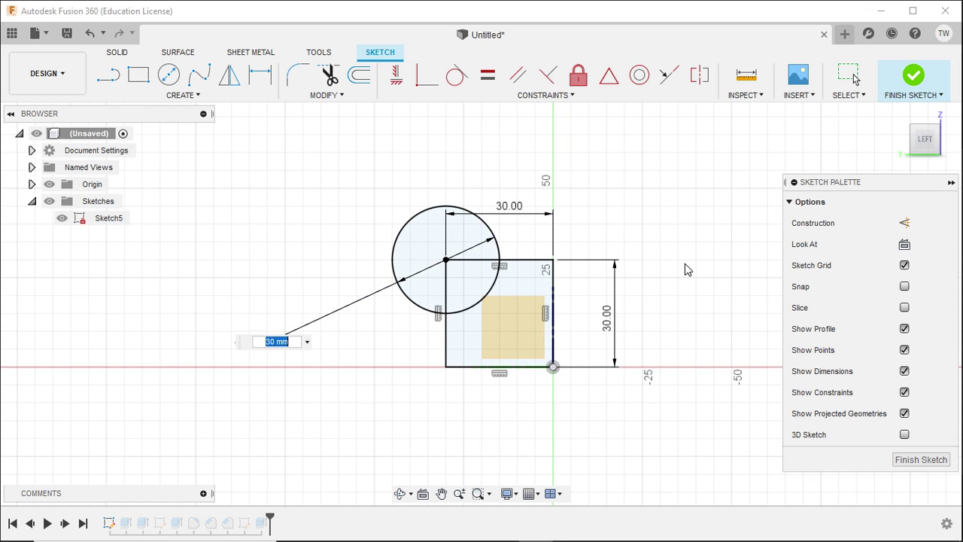
pyautogui.press('Return')
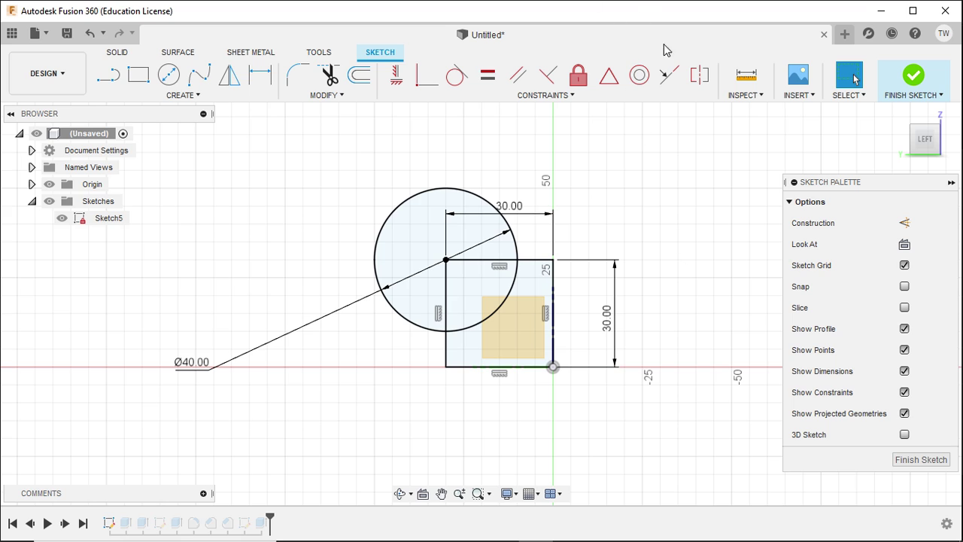
pyautogui.click(919, 89)
pyautogui.keyDown('shift'); pyautogui.moveTo(630, 261); pyautogui.dragTo(722, 324, button='middle'); pyautogui.keyUp('shift')
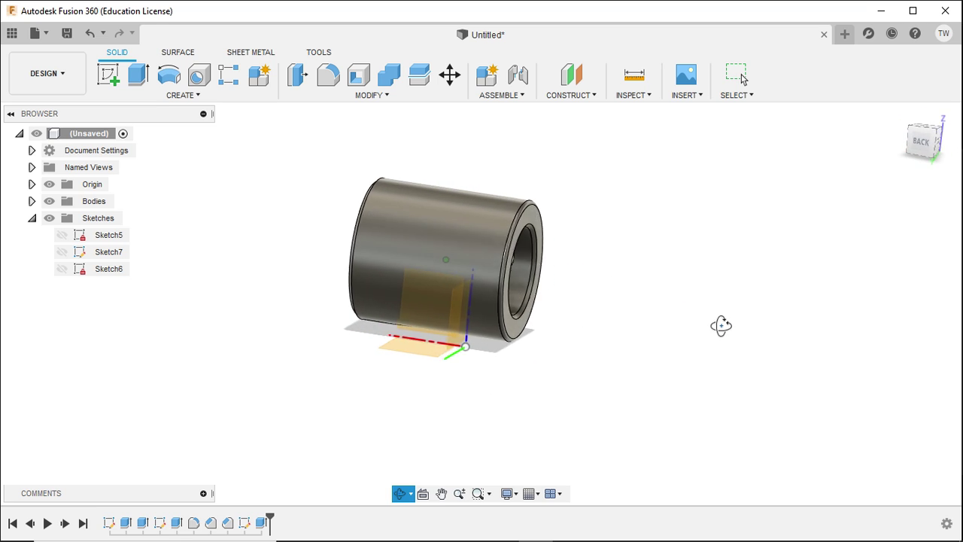
# Edit the cross-hole cut, try a distance of 85 mm, and set its extent to To Object using the cylinder's outer face.
pyautogui.doubleClick(262, 522)
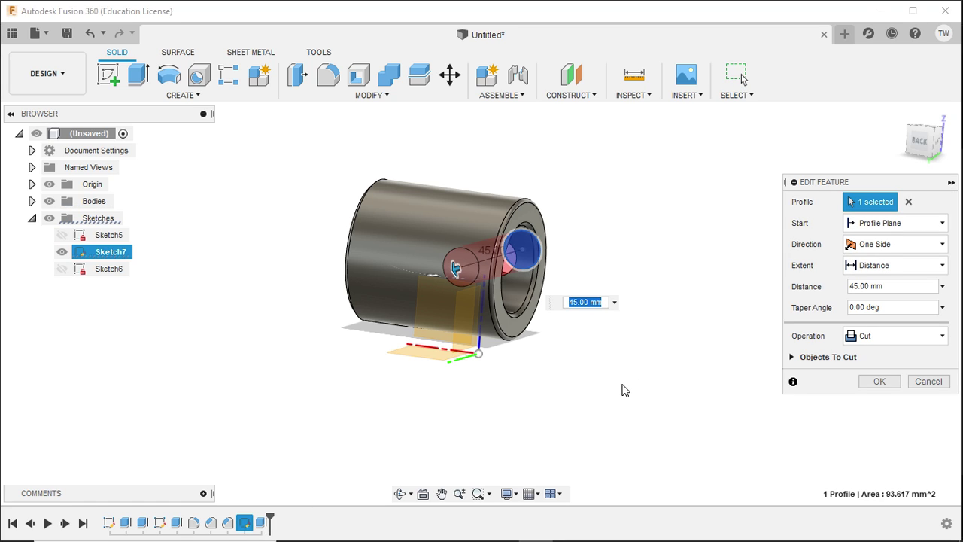
pyautogui.keyDown('shift'); pyautogui.moveTo(623, 389); pyautogui.dragTo(589, 439, button='middle'); pyautogui.keyUp('shift')
pyautogui.moveTo(422, 282); pyautogui.dragTo(394, 430)
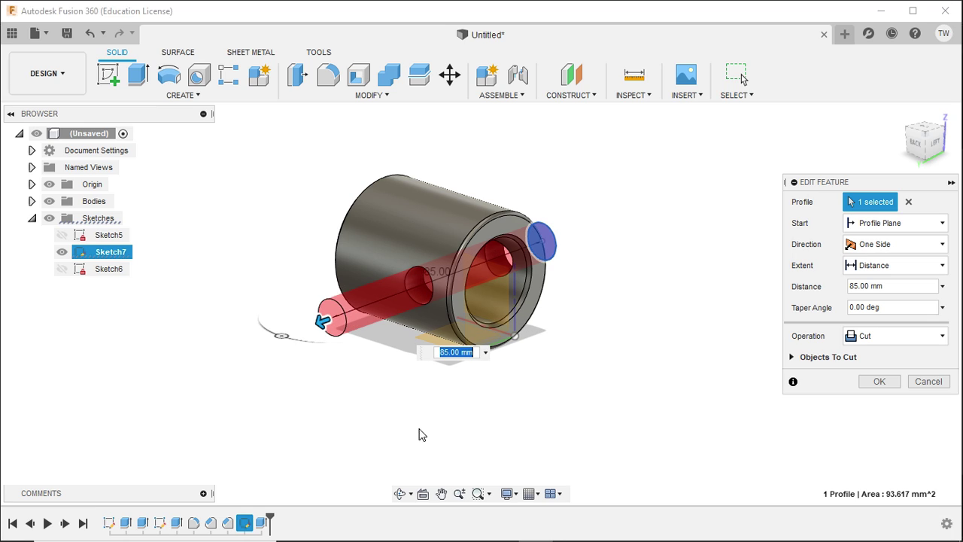
pyautogui.click(895, 264)
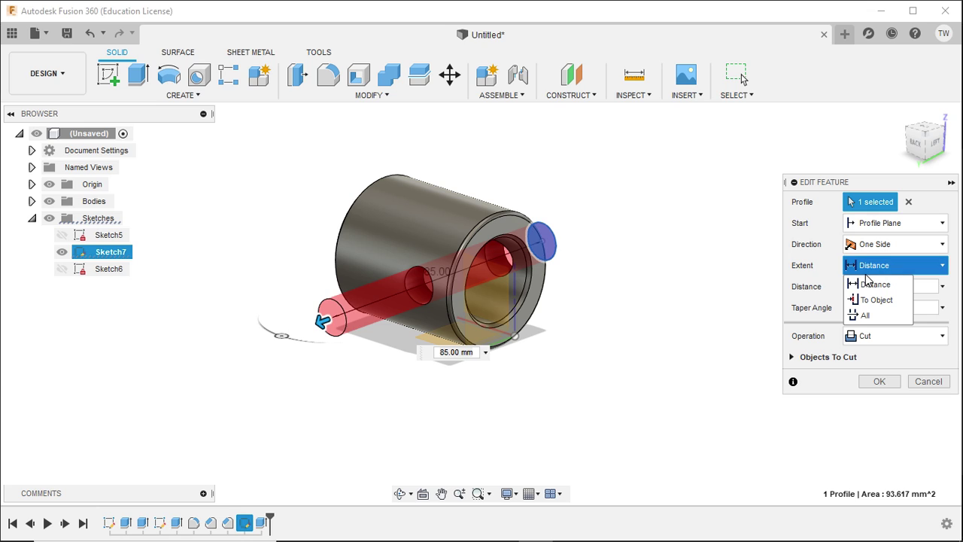
pyautogui.click(886, 300)
pyautogui.click(391, 297)
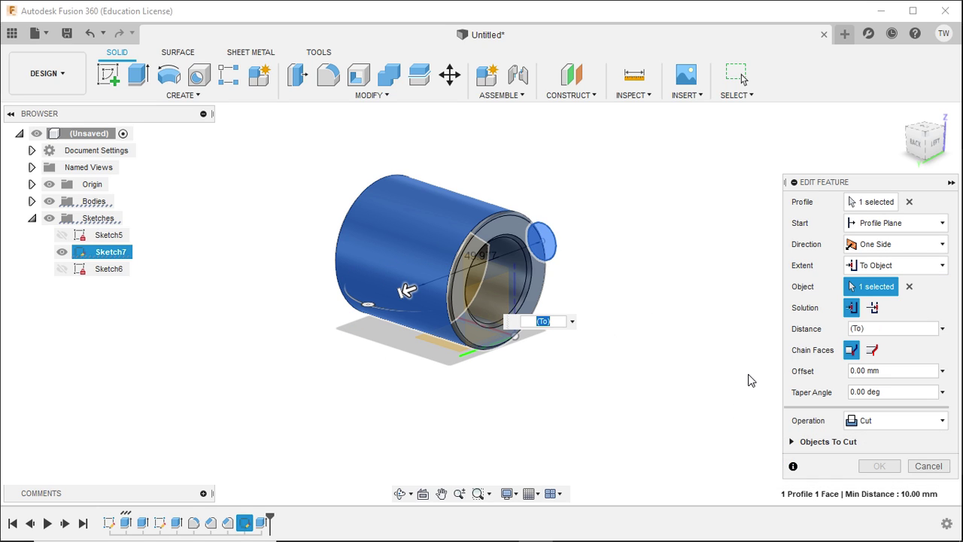
# Compare the minimum and maximum solutions for the cross-hole cut, and apply it with the maximum solution.
pyautogui.moveTo(698, 351)
pyautogui.keyDown('shift'); pyautogui.mouseDown(button='middle')
pyautogui.moveTo(647, 338)
pyautogui.moveTo(587, 344)
pyautogui.moveTo(696, 351)
pyautogui.mouseUp(button='middle'); pyautogui.keyUp('shift')
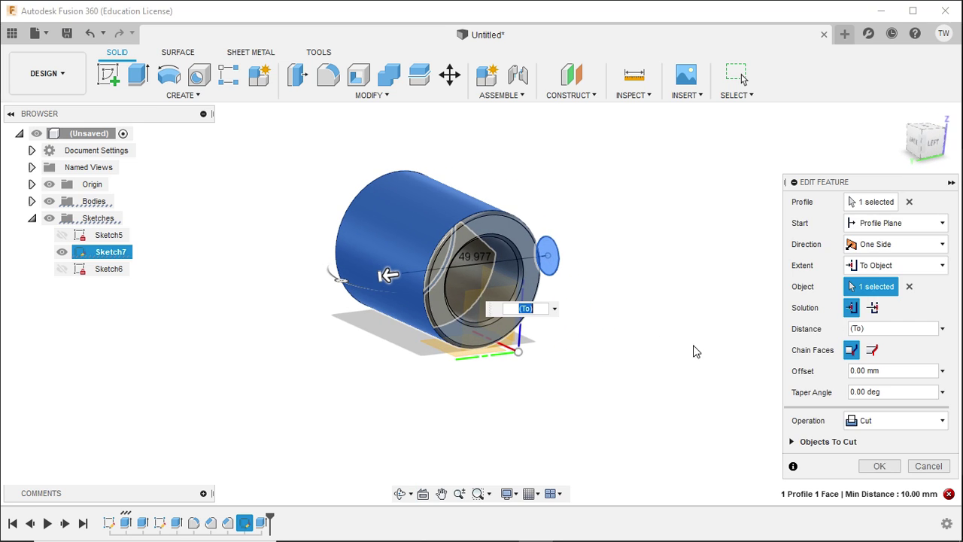
pyautogui.click(874, 308)
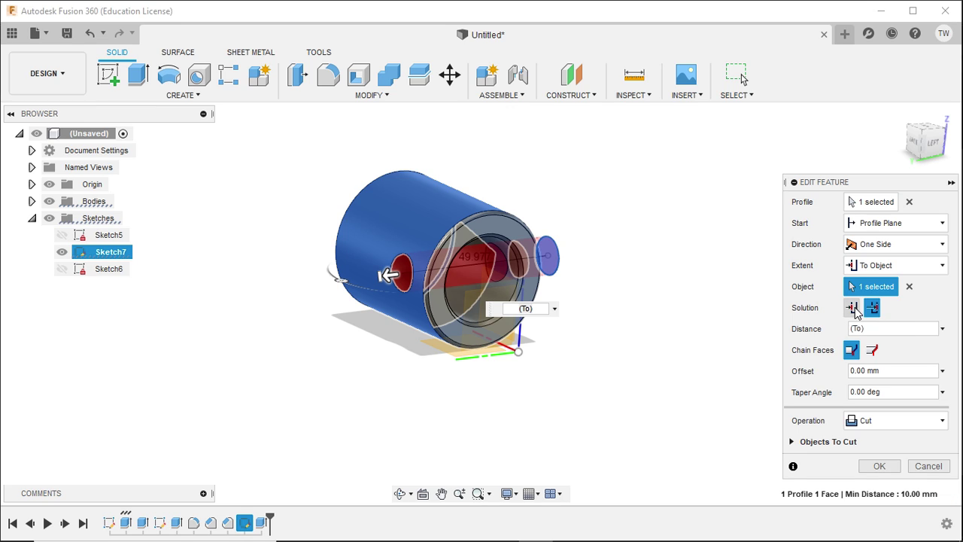
pyautogui.click(851, 308)
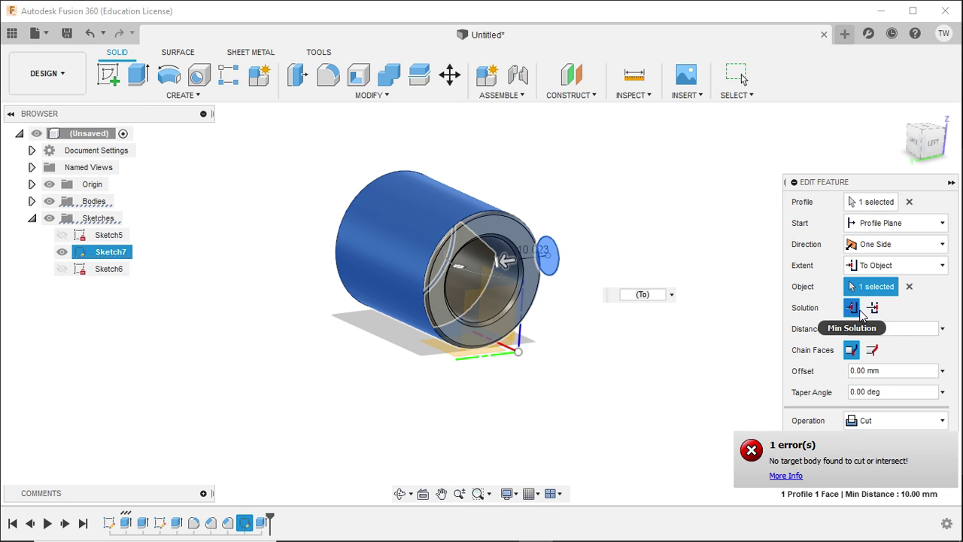
pyautogui.click(873, 308)
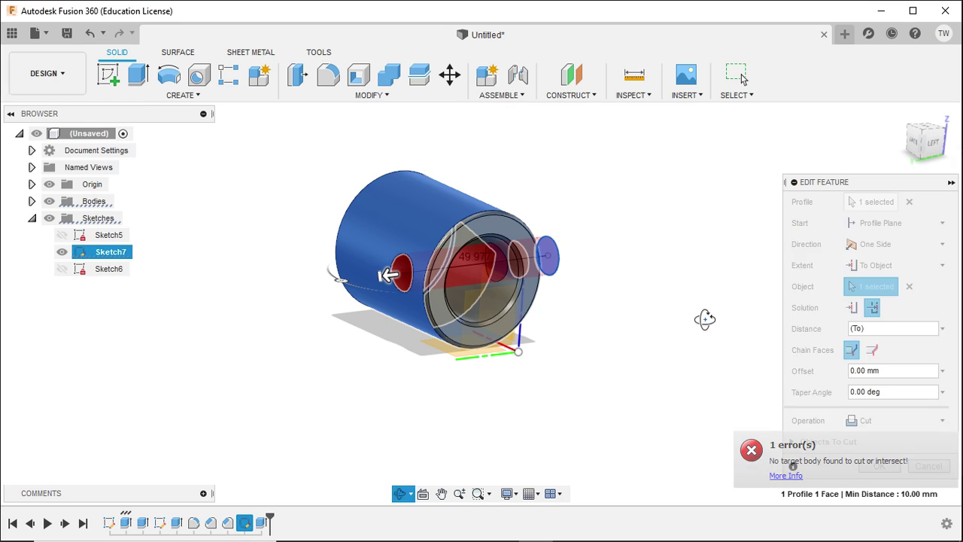
pyautogui.keyDown('shift'); pyautogui.moveTo(703, 320); pyautogui.dragTo(640, 323, button='middle'); pyautogui.keyUp('shift')
pyautogui.click(851, 308)
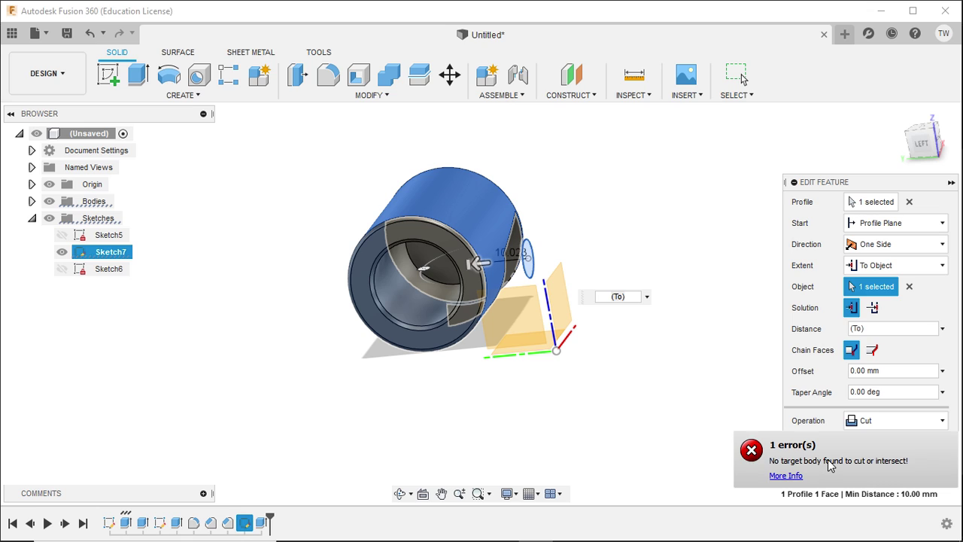
pyautogui.click(873, 307)
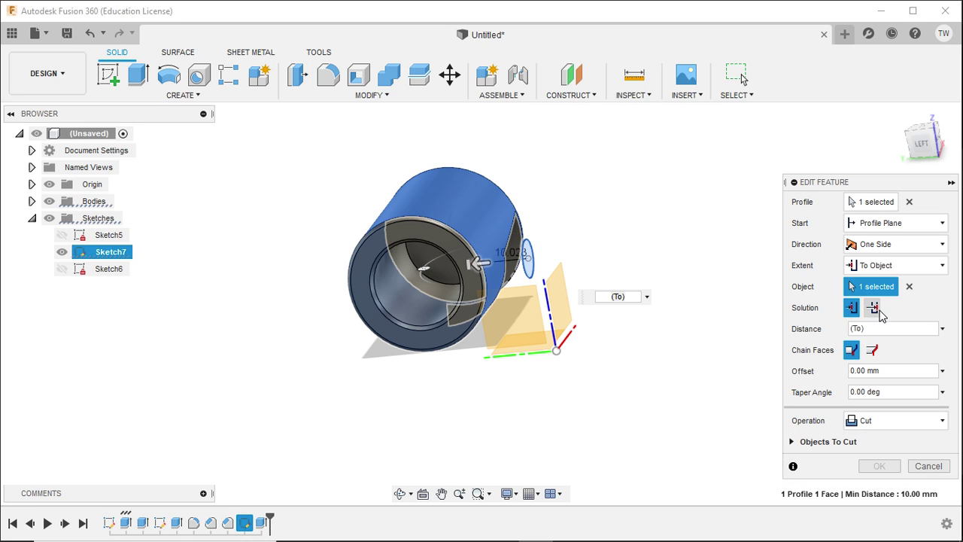
pyautogui.keyDown('shift'); pyautogui.moveTo(548, 393); pyautogui.dragTo(519, 365, button='middle'); pyautogui.keyUp('shift')
pyautogui.click(873, 466)
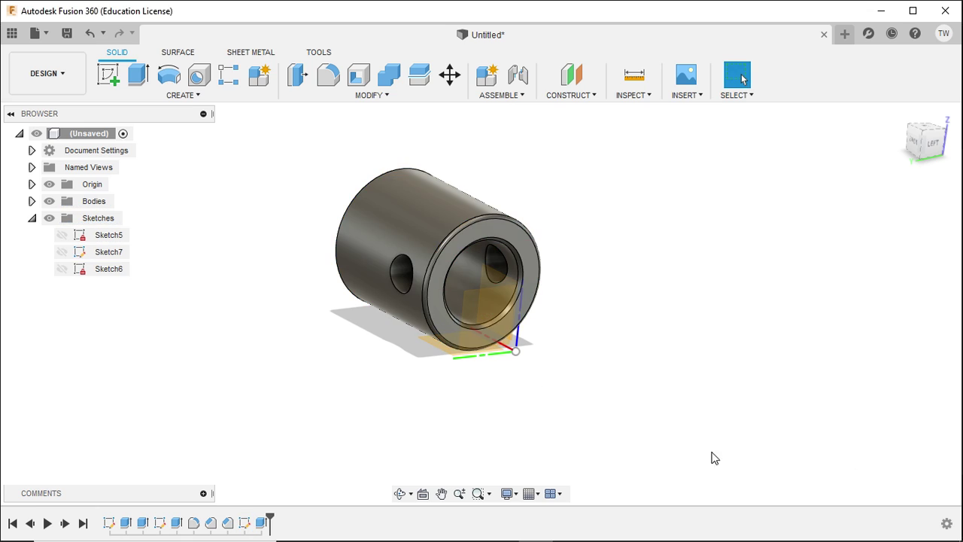
pyautogui.keyDown('shift'); pyautogui.moveTo(407, 256); pyautogui.dragTo(434, 243, button='middle'); pyautogui.keyUp('shift')
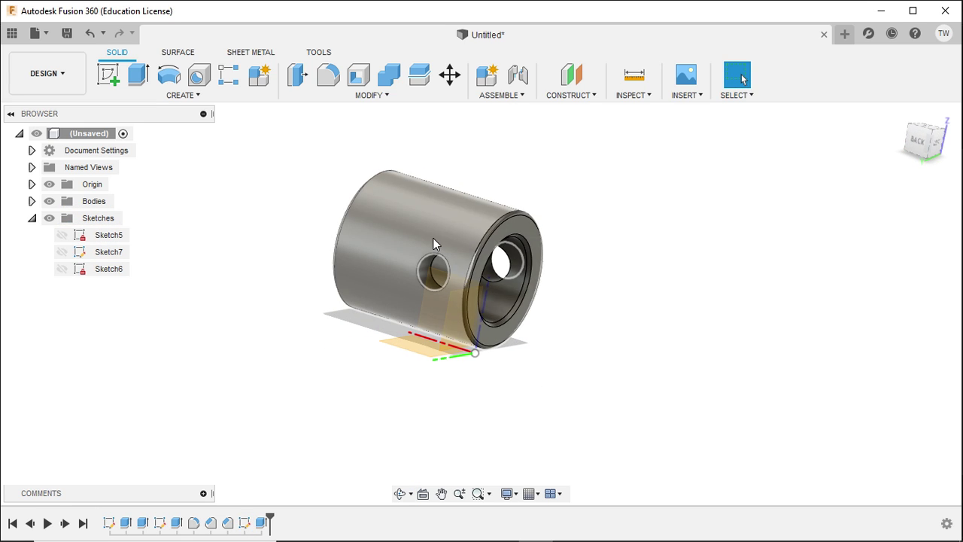
# Set the circle's diameter to 50 mm in the cylinder's base sketch, finish the sketch, and inspect the cross-holes.
pyautogui.doubleClick(109, 522)
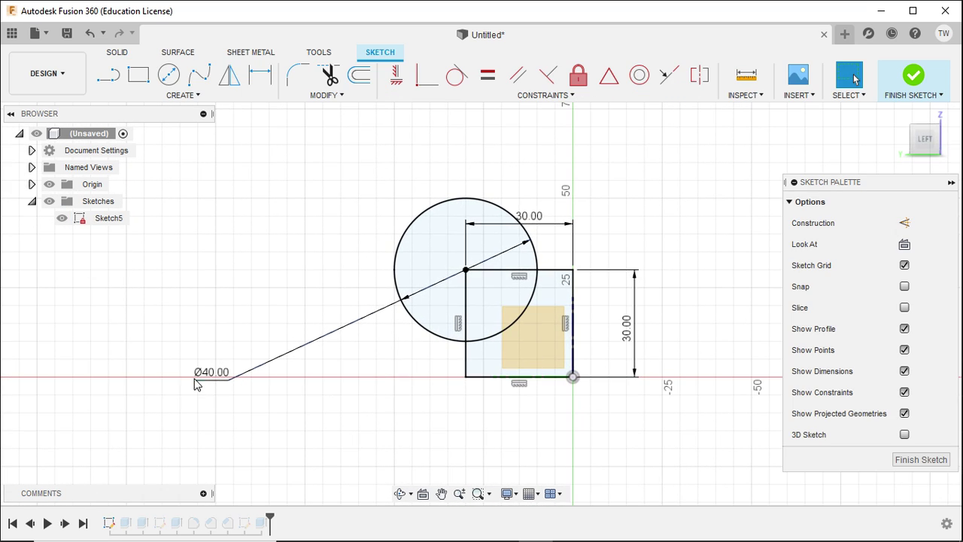
pyautogui.doubleClick(211, 375)
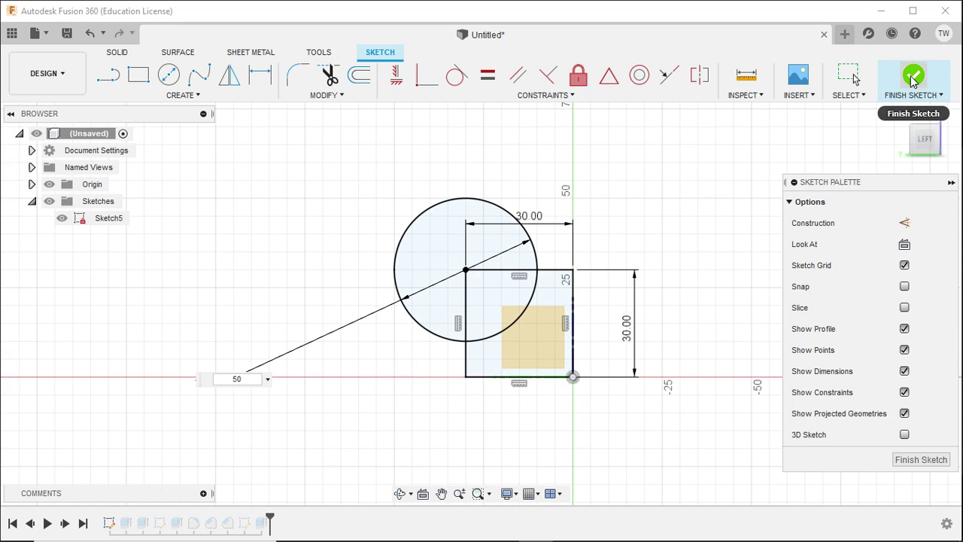
pyautogui.click(929, 88)
pyautogui.moveTo(655, 402)
pyautogui.keyDown('shift'); pyautogui.mouseDown(button='middle')
pyautogui.moveTo(693, 399)
pyautogui.moveTo(584, 396)
pyautogui.moveTo(609, 393)
pyautogui.moveTo(616, 404)
pyautogui.mouseUp(button='middle'); pyautogui.keyUp('shift')
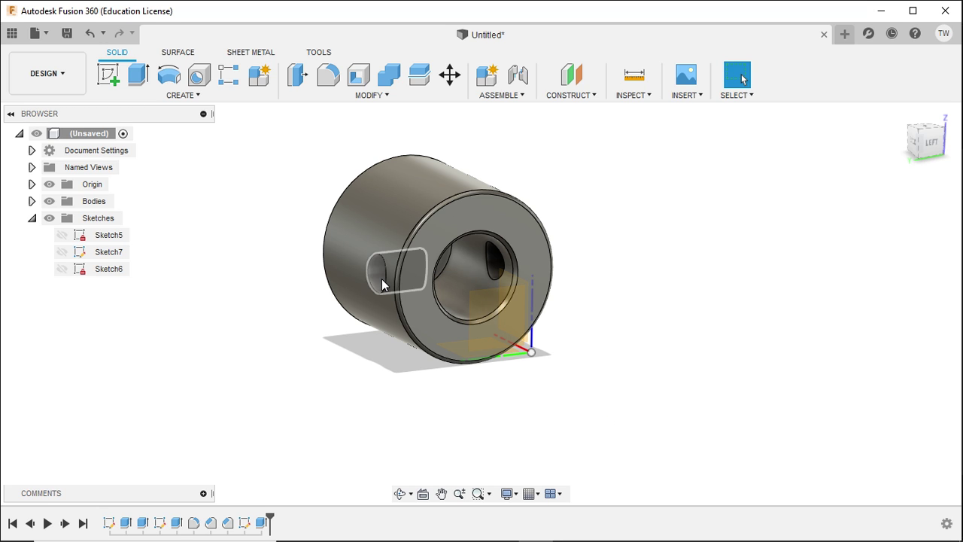
pyautogui.keyDown('shift'); pyautogui.moveTo(641, 399); pyautogui.dragTo(546, 395, button='middle'); pyautogui.keyUp('shift')
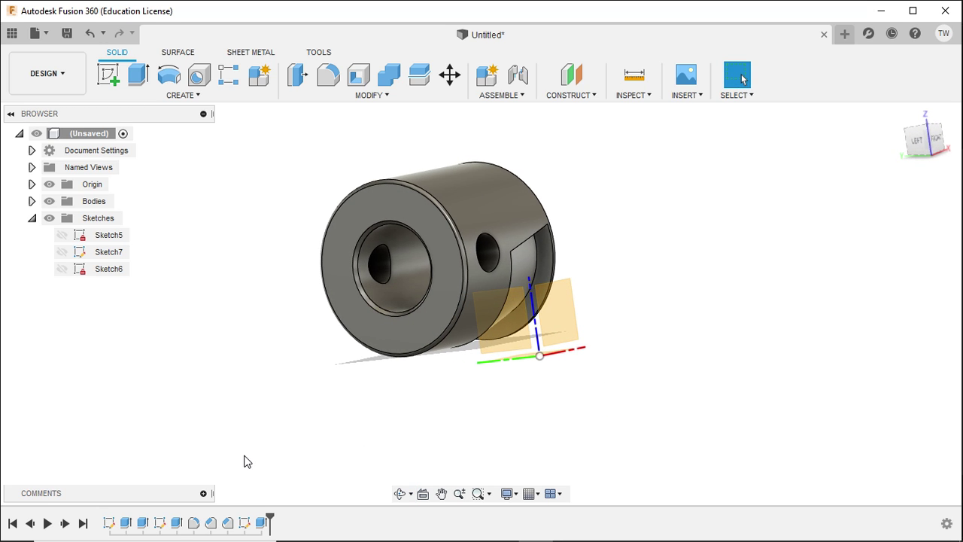
# Try the All extent for the cross-hole cut and cancel the edit.
pyautogui.doubleClick(264, 523)
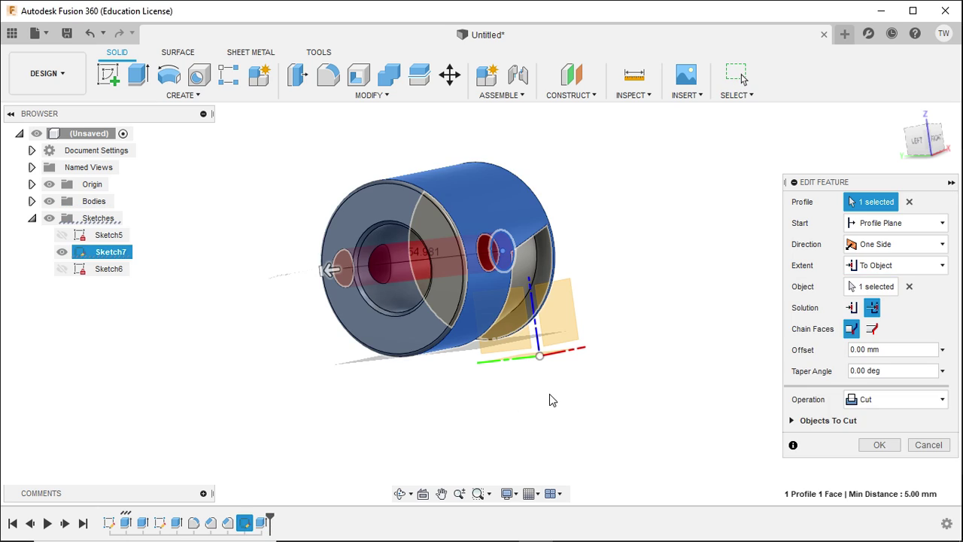
pyautogui.click(884, 266)
pyautogui.click(873, 315)
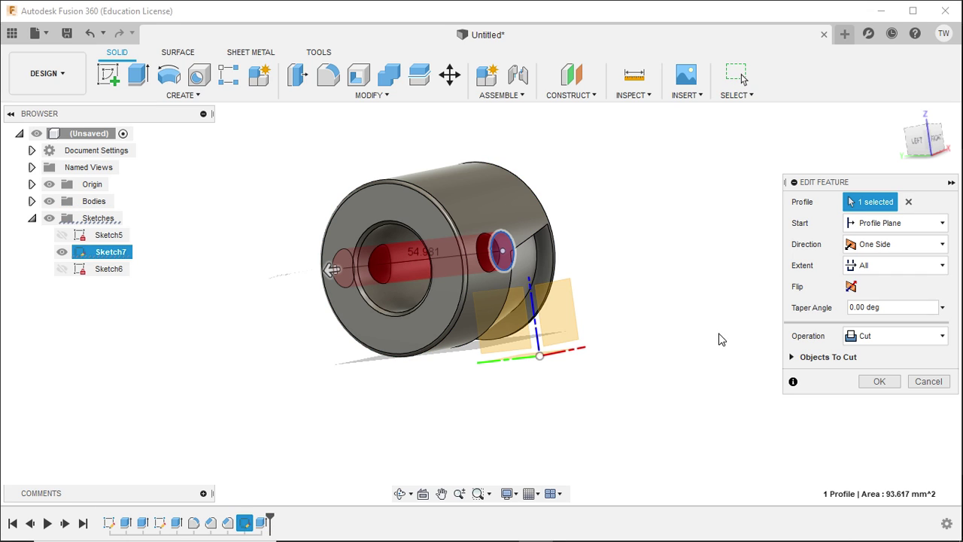
pyautogui.scroll(-1, 661, 324)
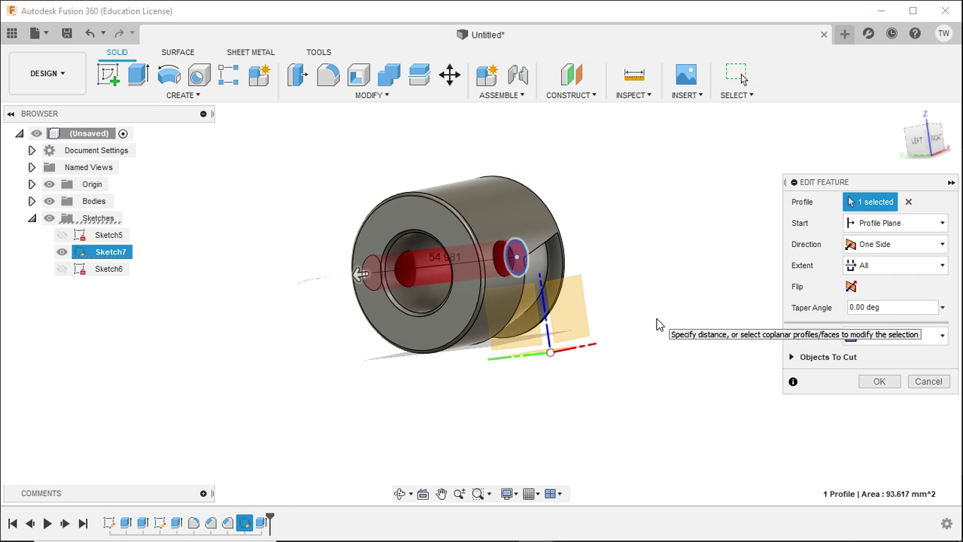
pyautogui.click(927, 381)
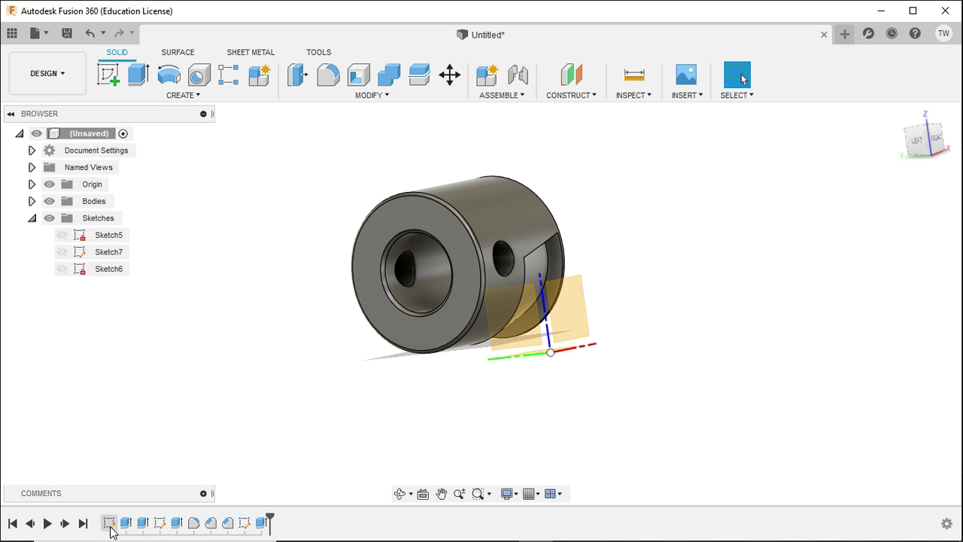
# Review the cylinder's base sketch through the feature history and close it.
pyautogui.click(158, 522)
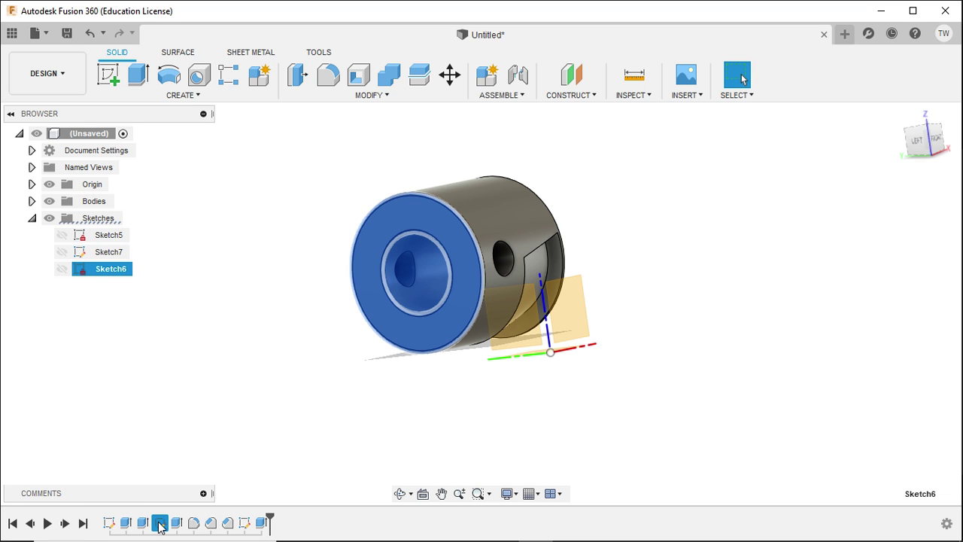
pyautogui.doubleClick(110, 523)
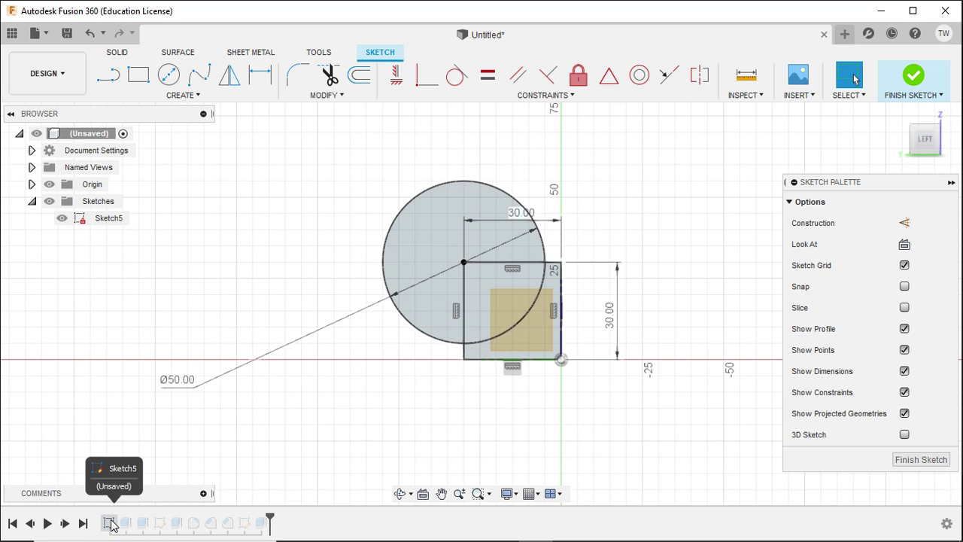
pyautogui.click(912, 77)
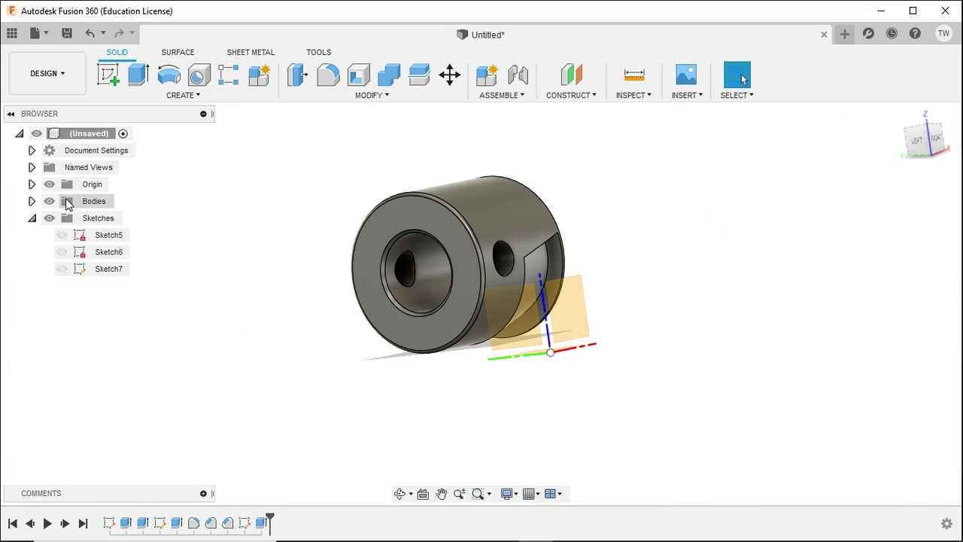
# Show the cylinder's base sketch and extrude the rectangle's area outside the circle by -40 mm as a Join.
pyautogui.click(61, 235)
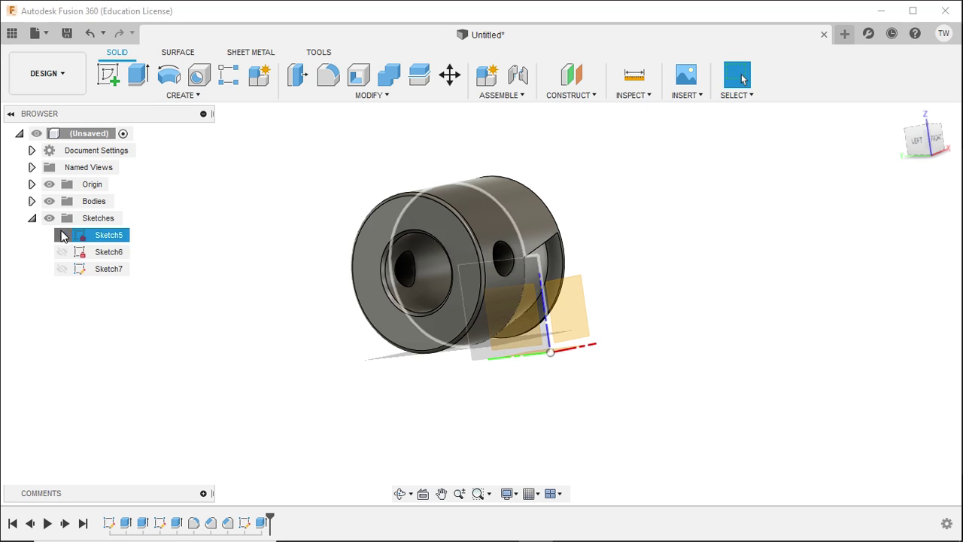
pyautogui.moveTo(222, 291)
pyautogui.keyDown('shift'); pyautogui.mouseDown(button='middle')
pyautogui.moveTo(189, 282)
pyautogui.moveTo(218, 305)
pyautogui.mouseUp(button='middle'); pyautogui.keyUp('shift')
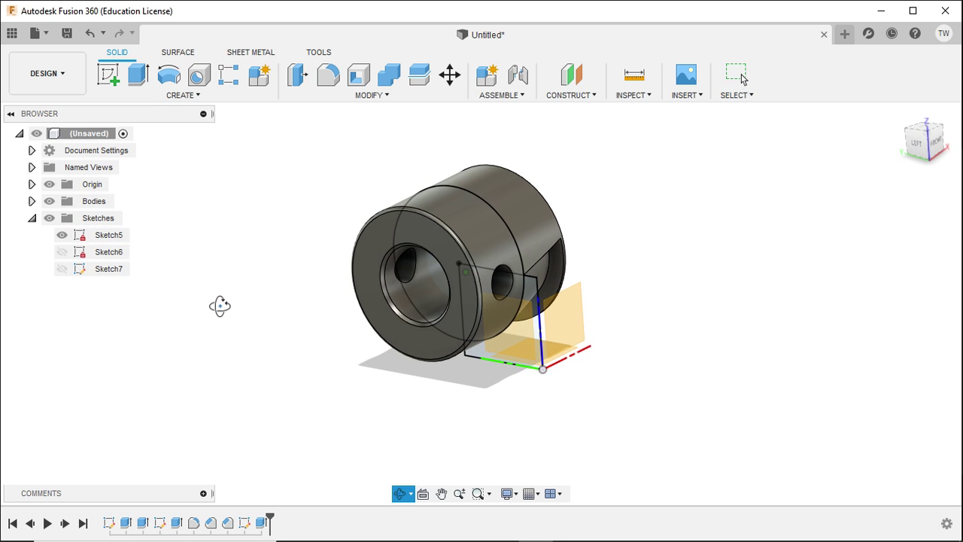
pyautogui.scroll(2, 217, 305)
pyautogui.click(137, 75)
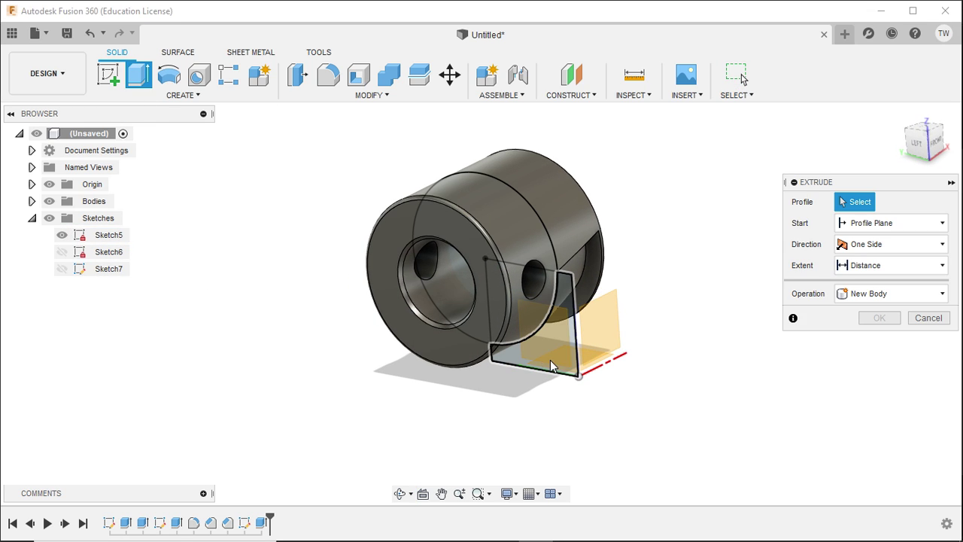
pyautogui.click(569, 329)
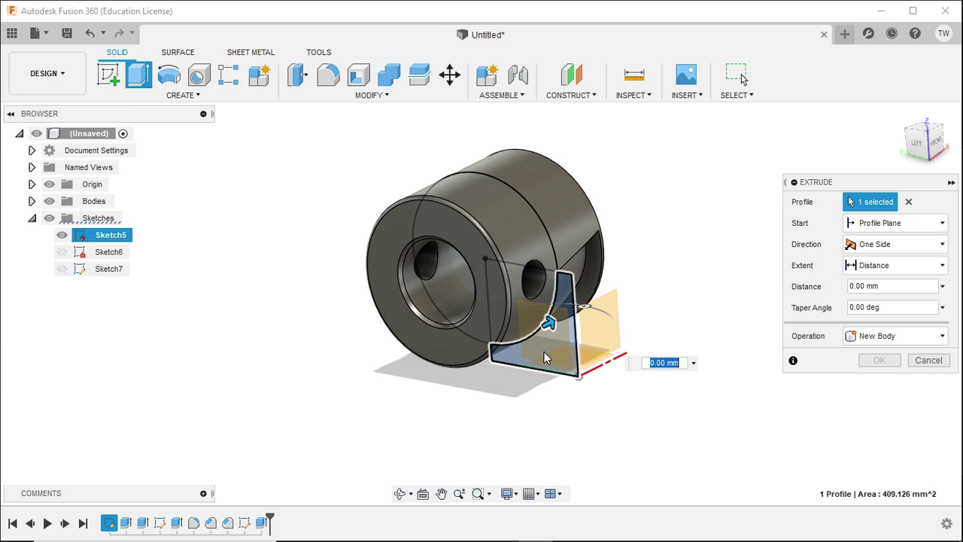
pyautogui.moveTo(549, 327); pyautogui.dragTo(440, 376)
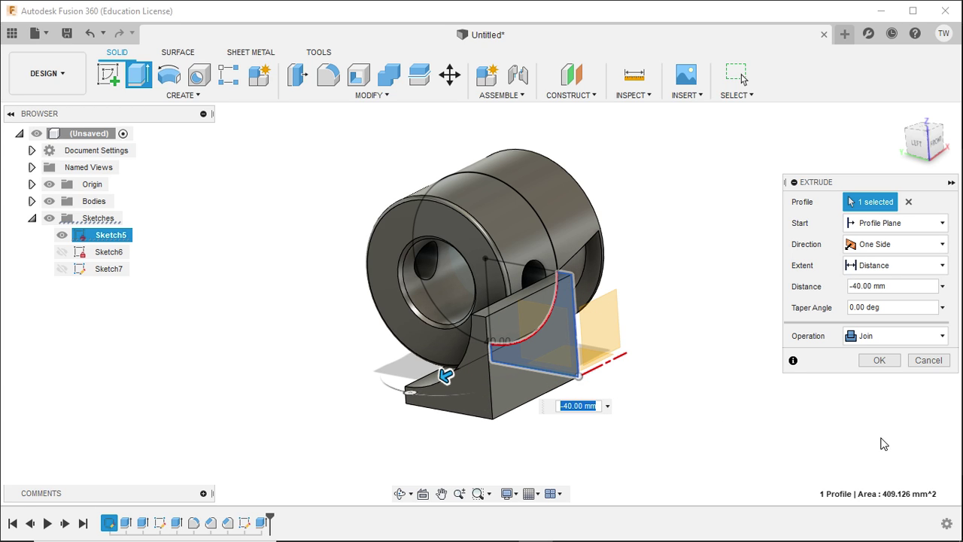
pyautogui.click(879, 361)
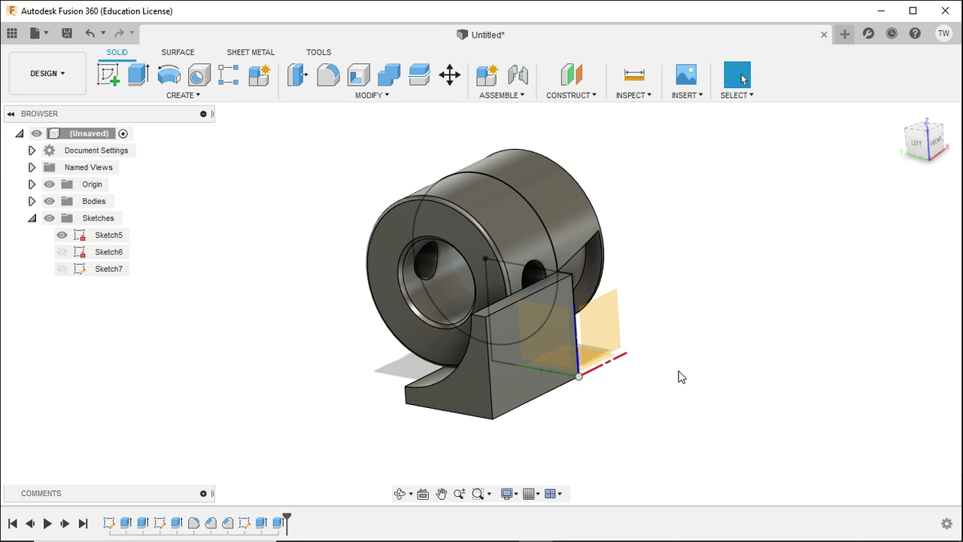
# Reorder the feature history so the new support extrusion comes before the cross-hole cut.
pyautogui.moveTo(638, 395)
pyautogui.keyDown('shift'); pyautogui.mouseDown(button='middle')
pyautogui.moveTo(705, 389)
pyautogui.moveTo(624, 391)
pyautogui.mouseUp(button='middle'); pyautogui.keyUp('shift')
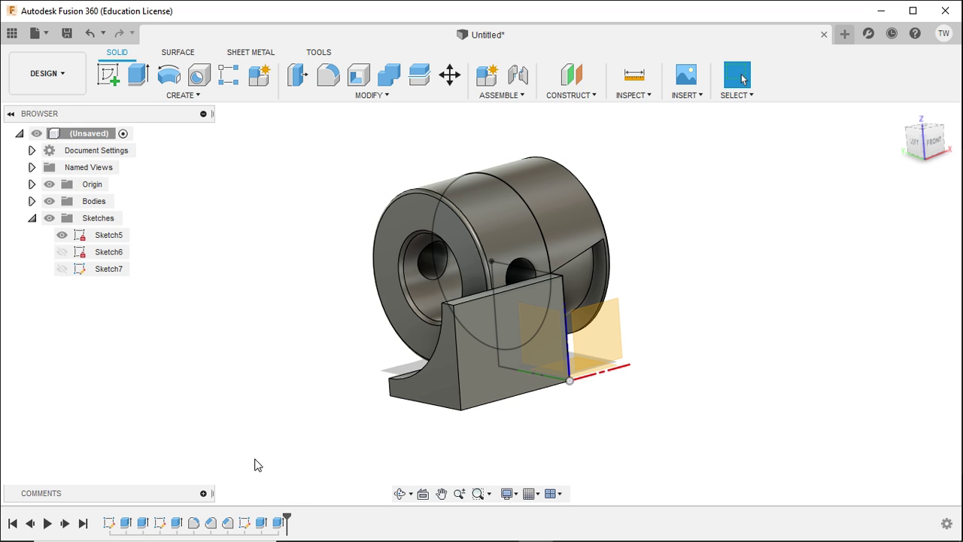
pyautogui.moveTo(291, 450)
pyautogui.keyDown('shift'); pyautogui.mouseDown(button='middle')
pyautogui.moveTo(348, 456)
pyautogui.moveTo(288, 464)
pyautogui.mouseUp(button='middle'); pyautogui.keyUp('shift')
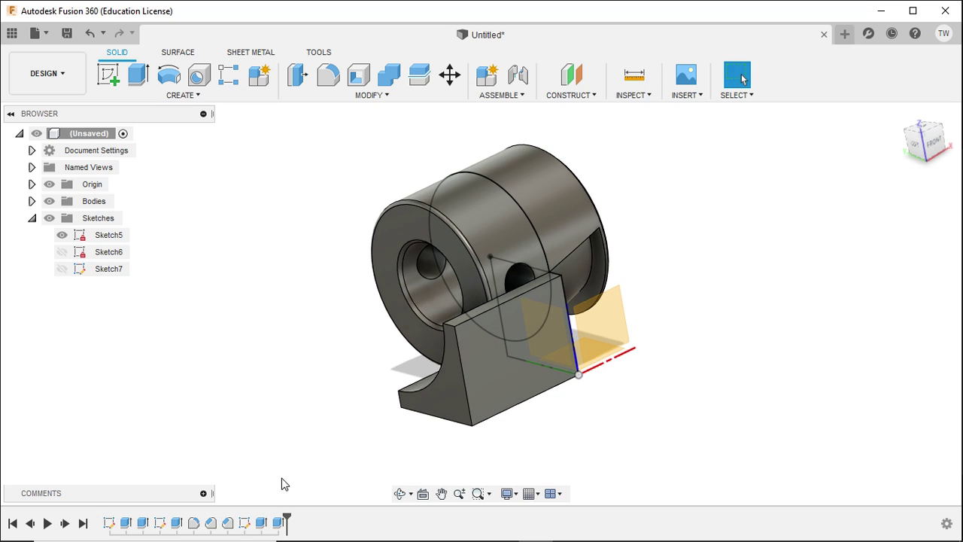
pyautogui.click(285, 526)
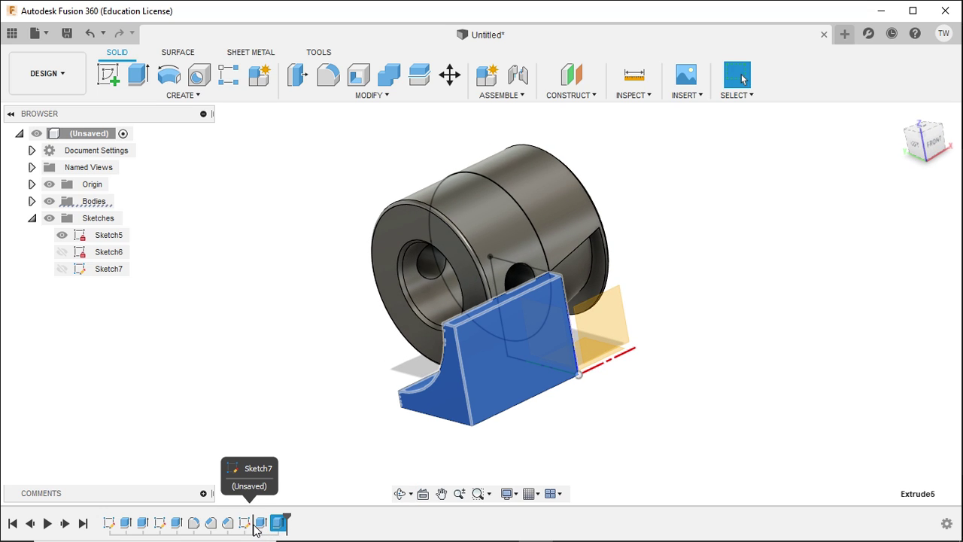
pyautogui.click(256, 529)
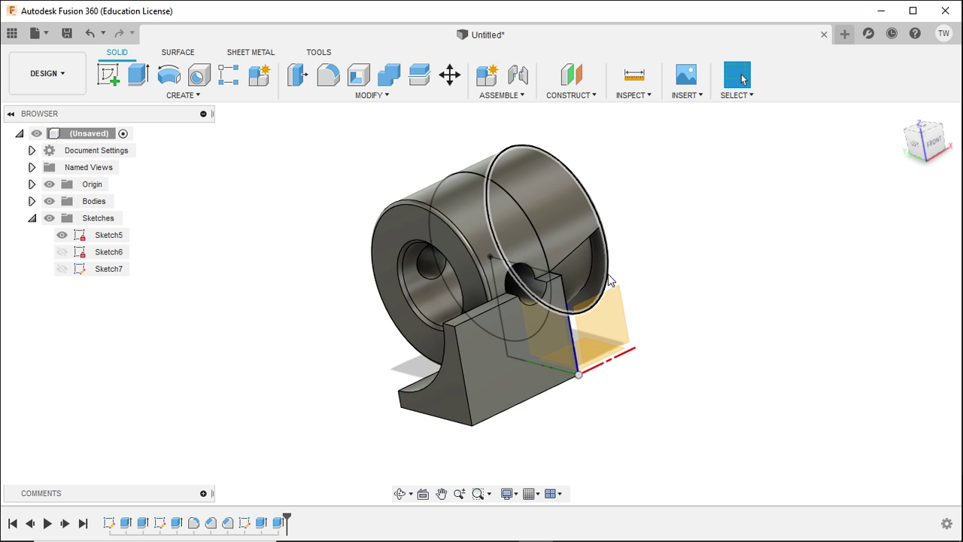
# Hide the cylinder's base sketch and inspect the cross-hole where it meets the support block.
pyautogui.scroll(5, 466, 255)
pyautogui.click(67, 235)
pyautogui.click(62, 234)
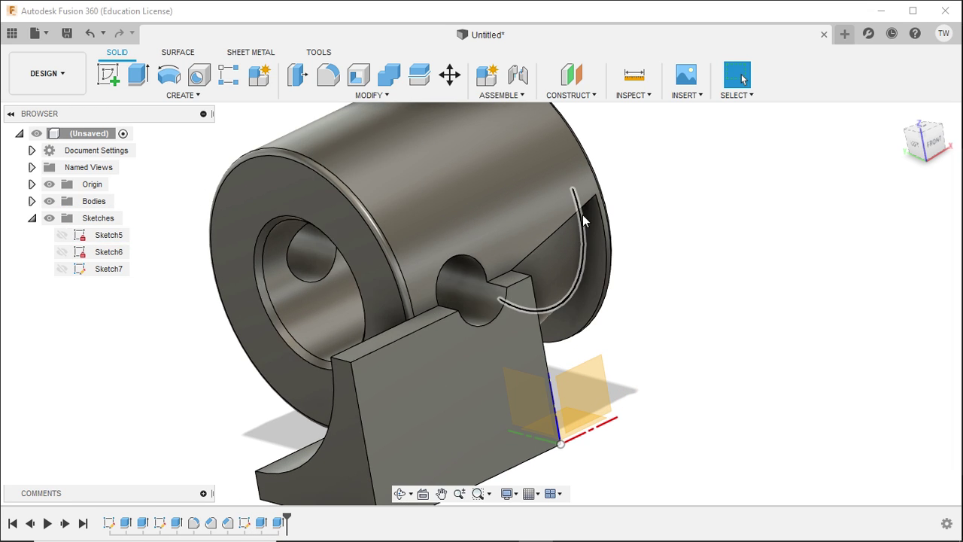
pyautogui.scroll(-4, 583, 215)
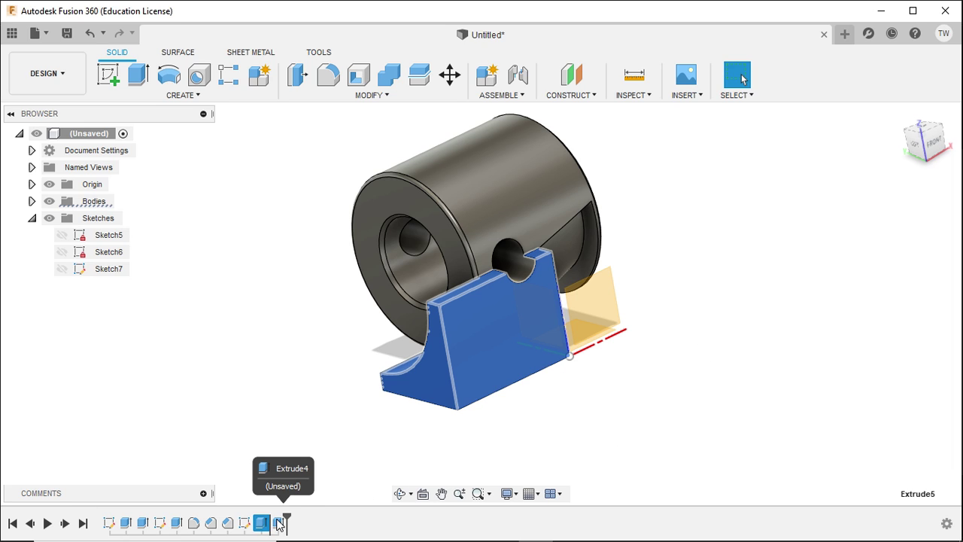
# Compare the positions of the support extrusion and cross-hole cut in the feature history and inspect the model from several sides.
pyautogui.moveTo(286, 521); pyautogui.dragTo(271, 521)
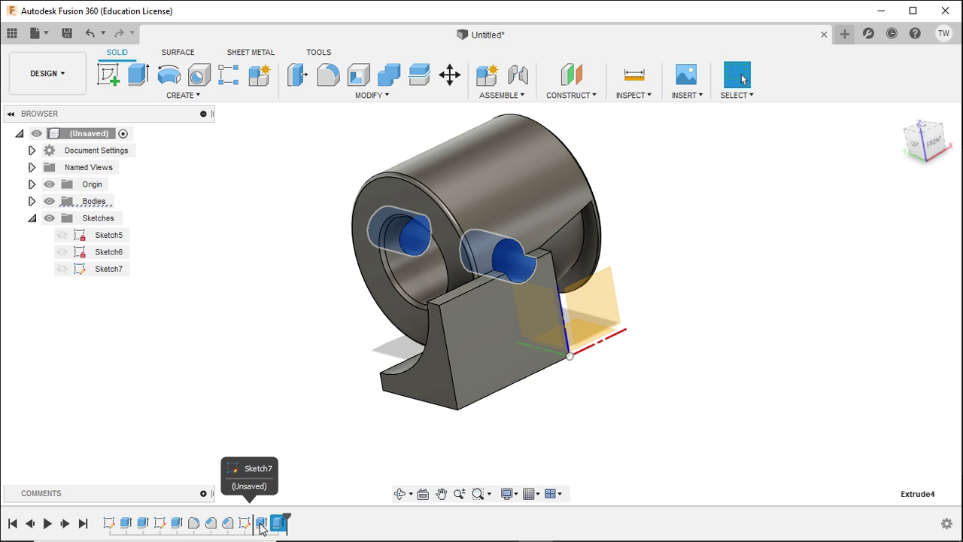
pyautogui.moveTo(276, 523)
pyautogui.mouseDown()
pyautogui.moveTo(290, 529)
pyautogui.moveTo(261, 529)
pyautogui.moveTo(286, 525)
pyautogui.mouseUp()
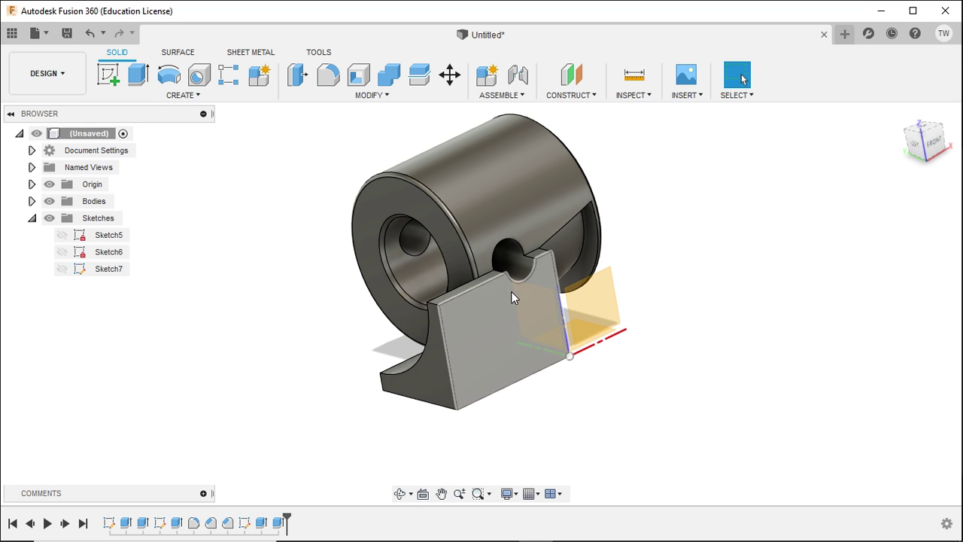
pyautogui.keyDown('shift'); pyautogui.moveTo(213, 291); pyautogui.dragTo(316, 298, button='middle'); pyautogui.keyUp('shift')
pyautogui.keyDown('shift'); pyautogui.moveTo(378, 247); pyautogui.dragTo(392, 192, button='middle'); pyautogui.keyUp('shift')
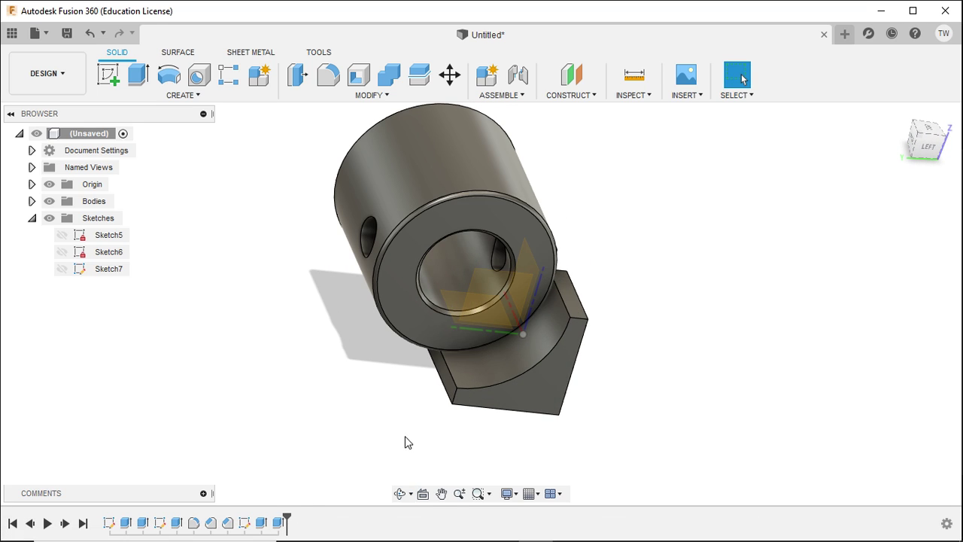
pyautogui.keyDown('shift'); pyautogui.moveTo(406, 441); pyautogui.dragTo(337, 437, button='middle'); pyautogui.keyUp('shift')
pyautogui.keyDown('shift'); pyautogui.moveTo(523, 302); pyautogui.dragTo(505, 354, button='middle'); pyautogui.keyUp('shift')
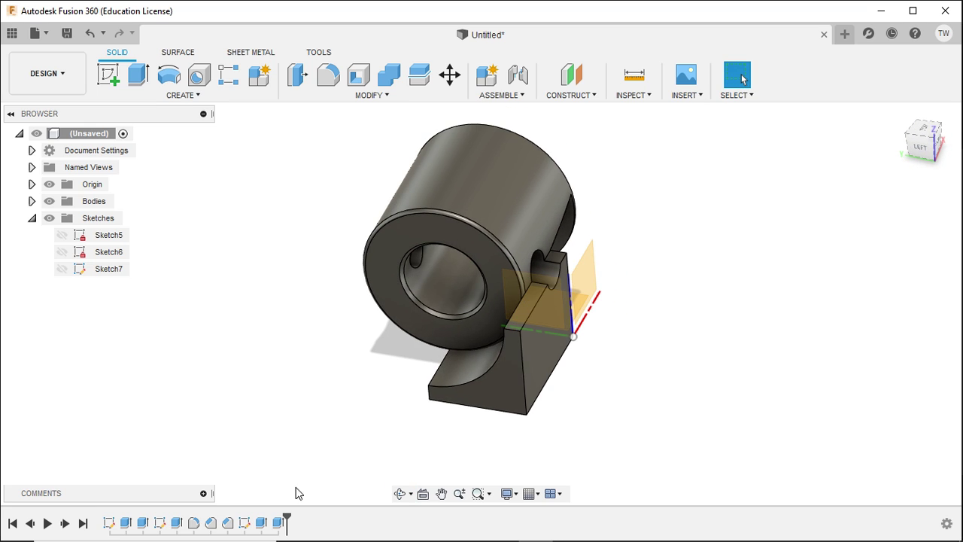
# Open the cross-hole cut for editing, review its Extent options against the support block, and cancel without applying changes.
pyautogui.doubleClick(281, 523)
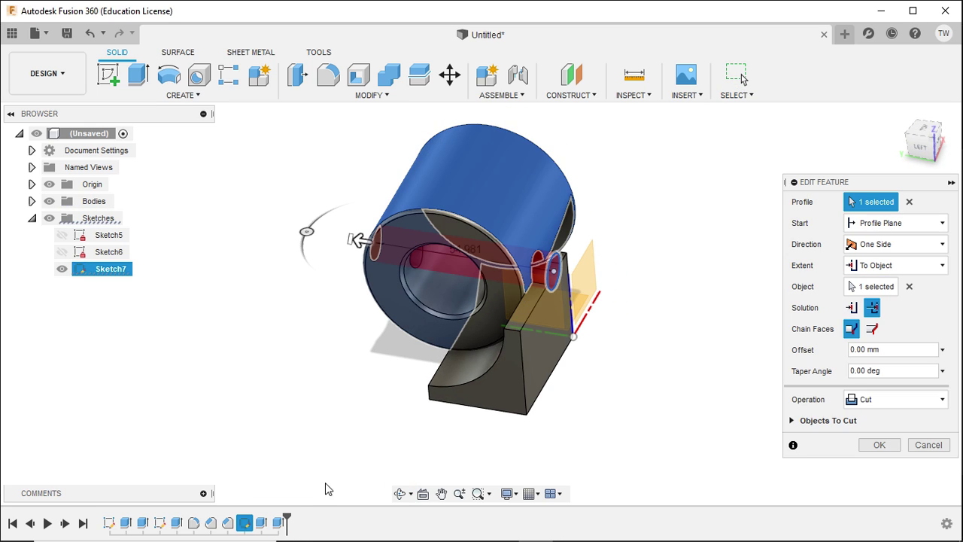
pyautogui.click(897, 269)
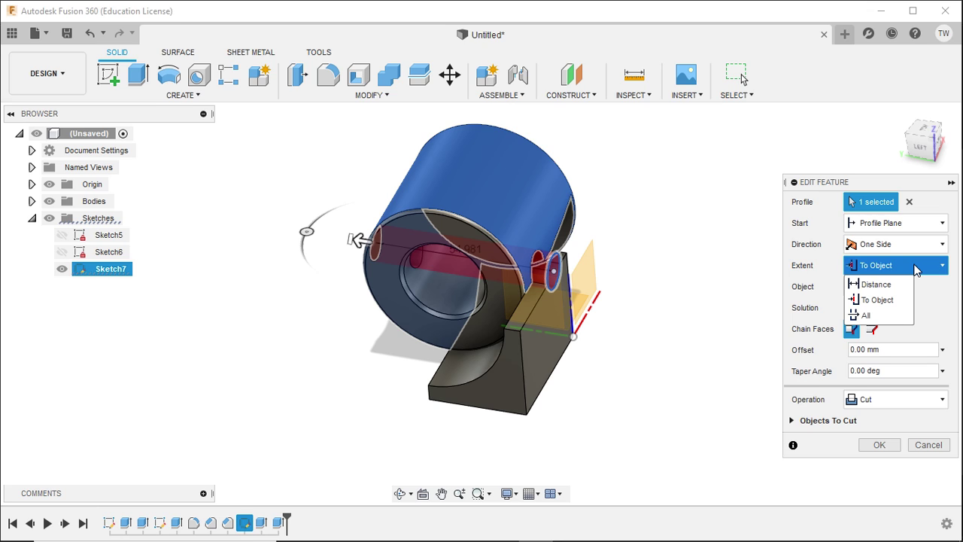
pyautogui.click(916, 269)
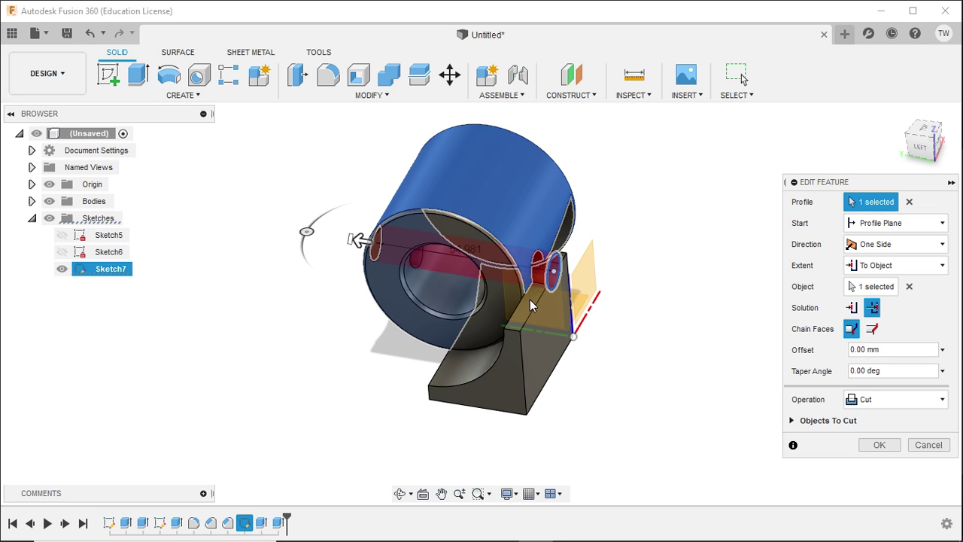
pyautogui.moveTo(636, 412)
pyautogui.keyDown('shift'); pyautogui.mouseDown(button='middle')
pyautogui.moveTo(574, 402)
pyautogui.moveTo(619, 409)
pyautogui.mouseUp(button='middle'); pyautogui.keyUp('shift')
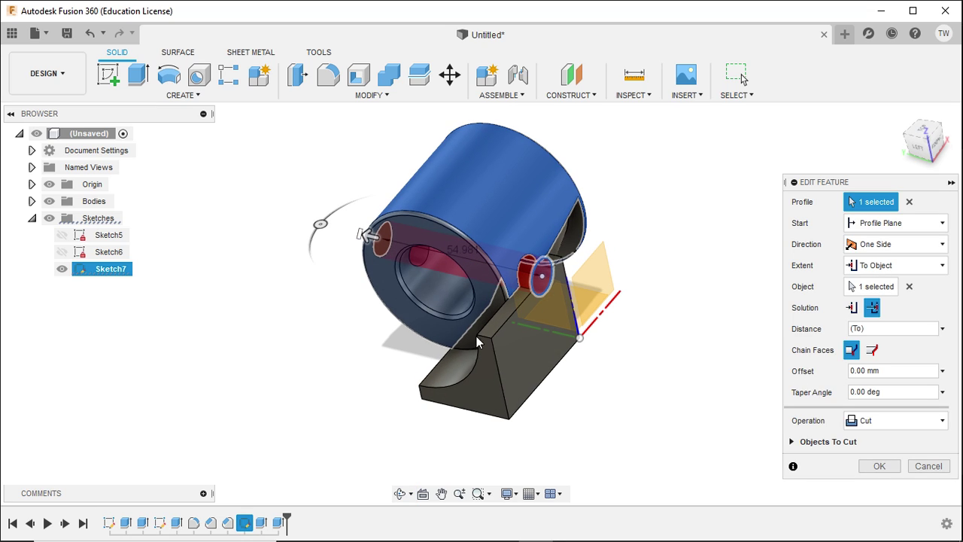
pyautogui.click(906, 266)
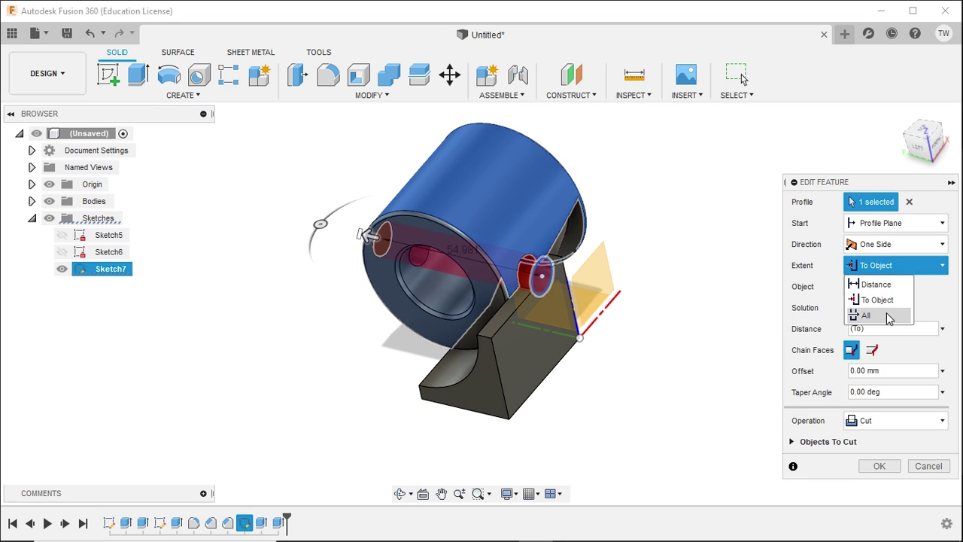
pyautogui.click(924, 467)
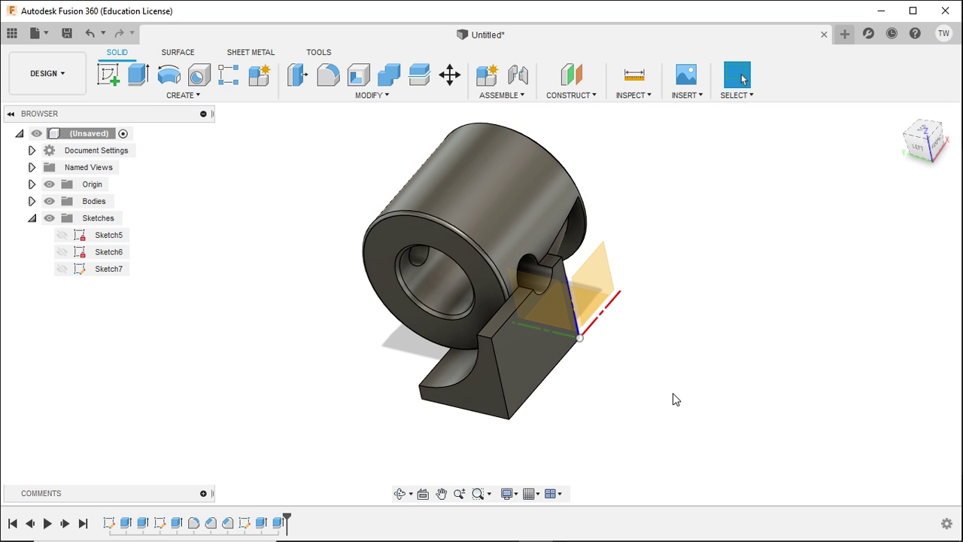
pyautogui.scroll(-2, 311, 274)
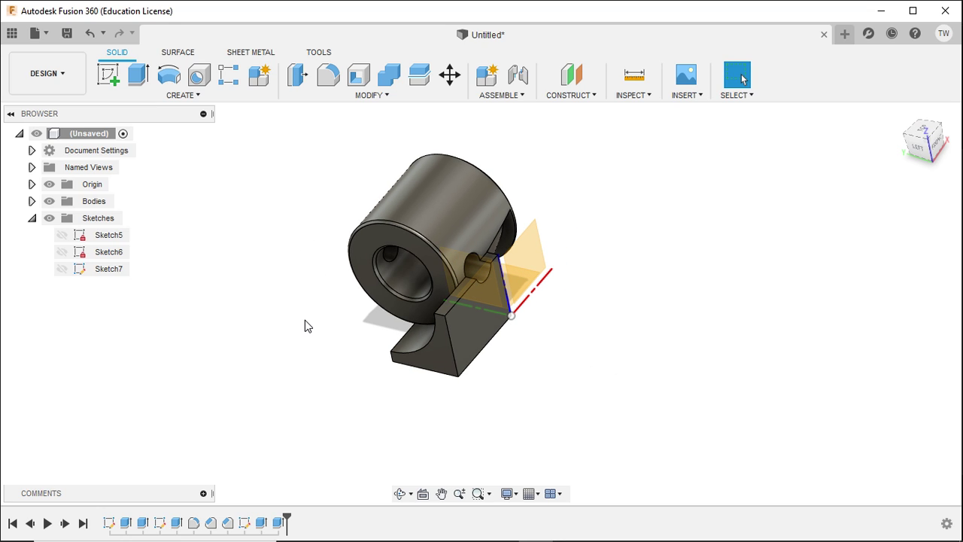
pyautogui.scroll(-2, 509, 325)
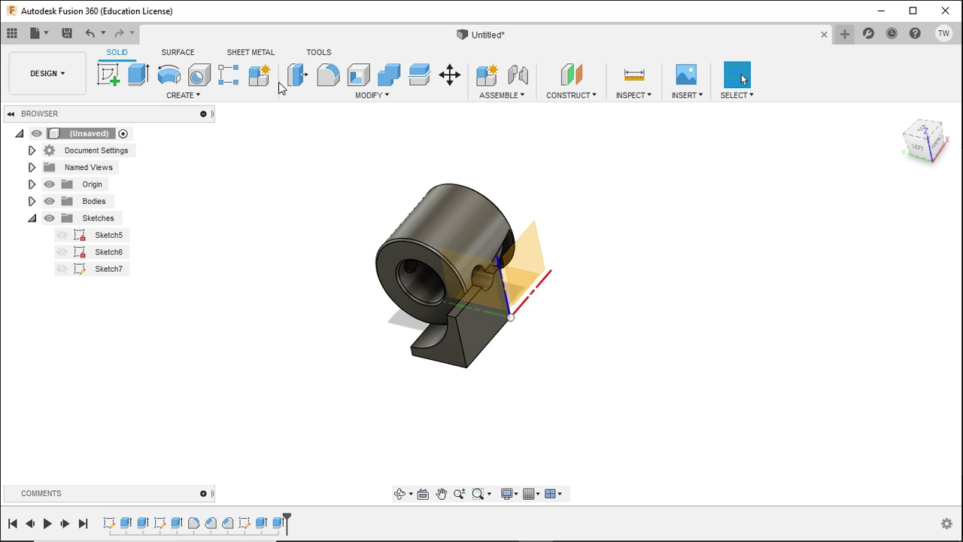
pyautogui.moveTo(268, 238)
pyautogui.keyDown('shift'); pyautogui.mouseDown(button='middle')
pyautogui.moveTo(286, 260)
pyautogui.moveTo(306, 236)
pyautogui.moveTo(276, 236)
pyautogui.mouseUp(button='middle'); pyautogui.keyUp('shift')
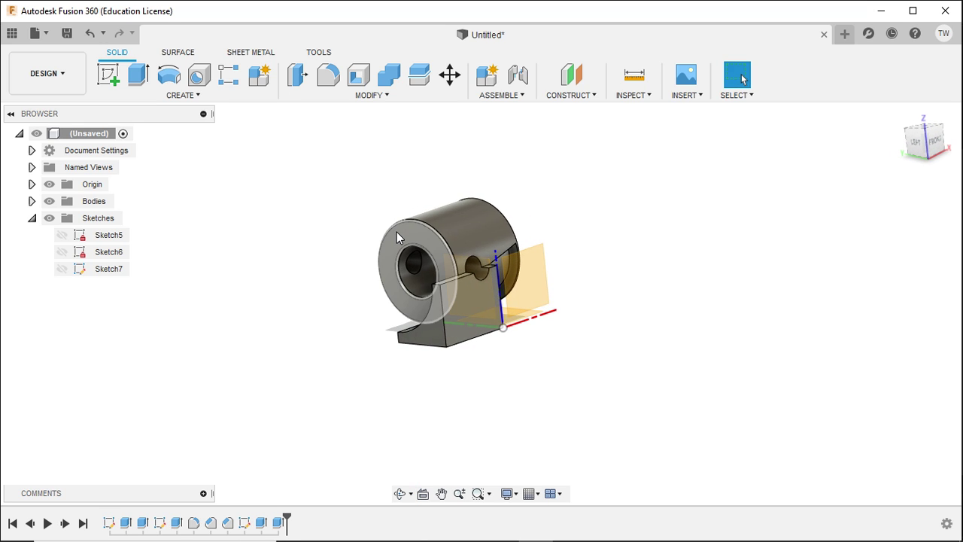
# Switch to GeForce Experience and open the Record options in its overlay for stopping and saving the recording.
pyautogui.hotkey('alt', 'Tab')
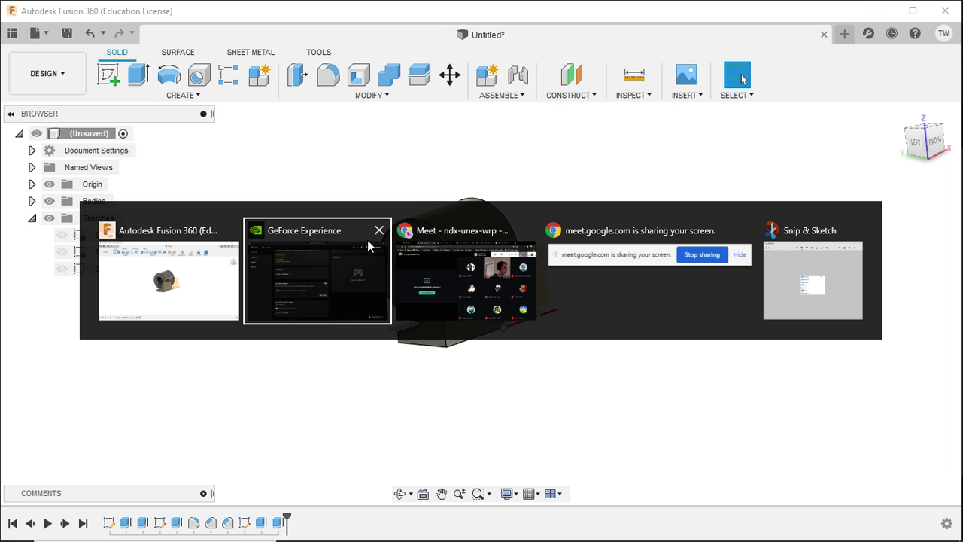
pyautogui.click(364, 239)
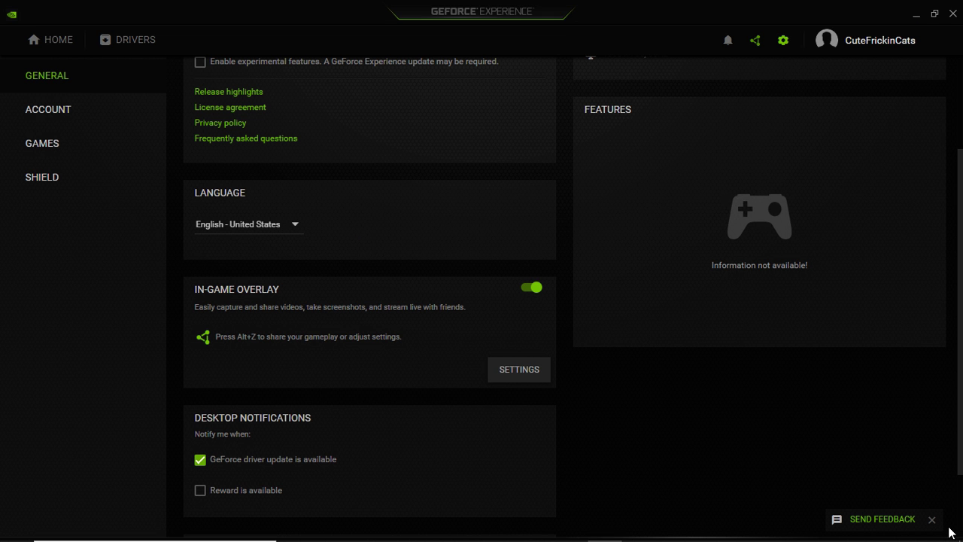
pyautogui.click(756, 39)
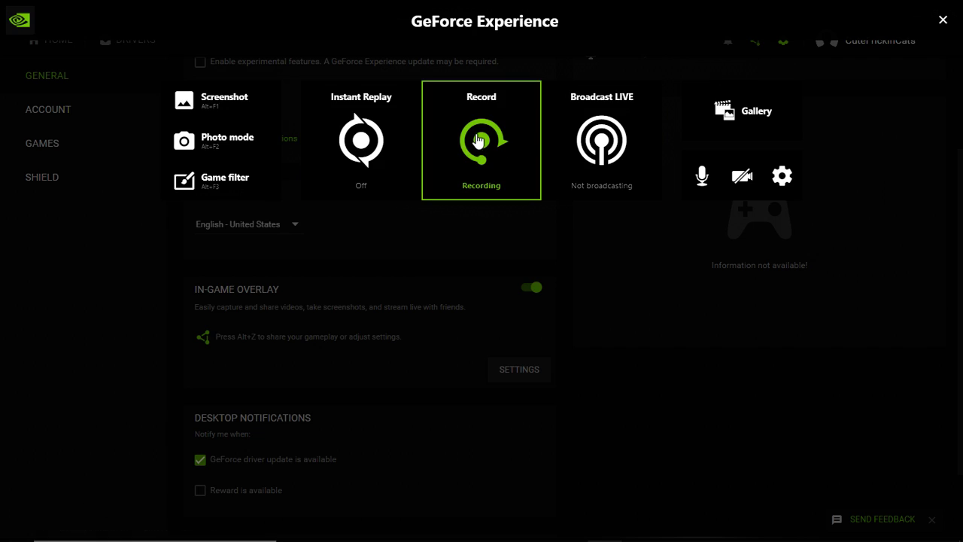
pyautogui.click(480, 141)
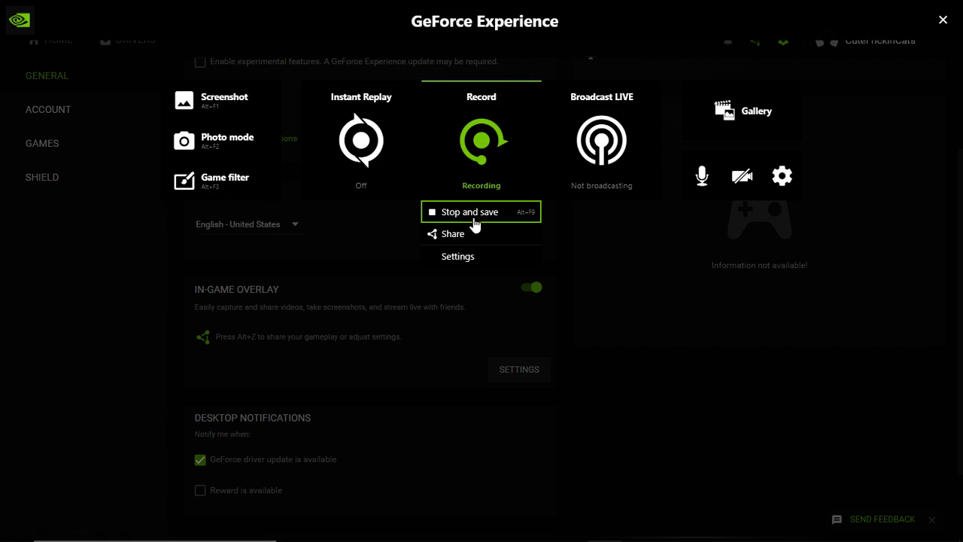